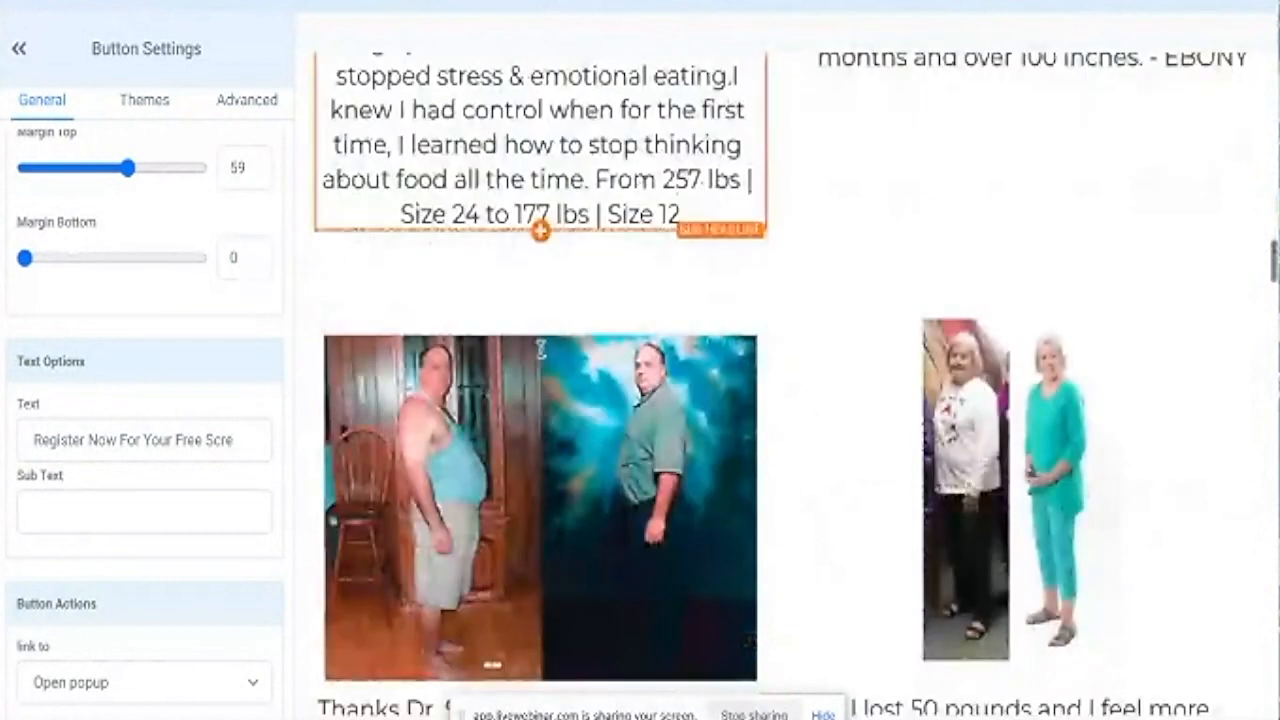
pyautogui.scroll(-8, 540, 347)
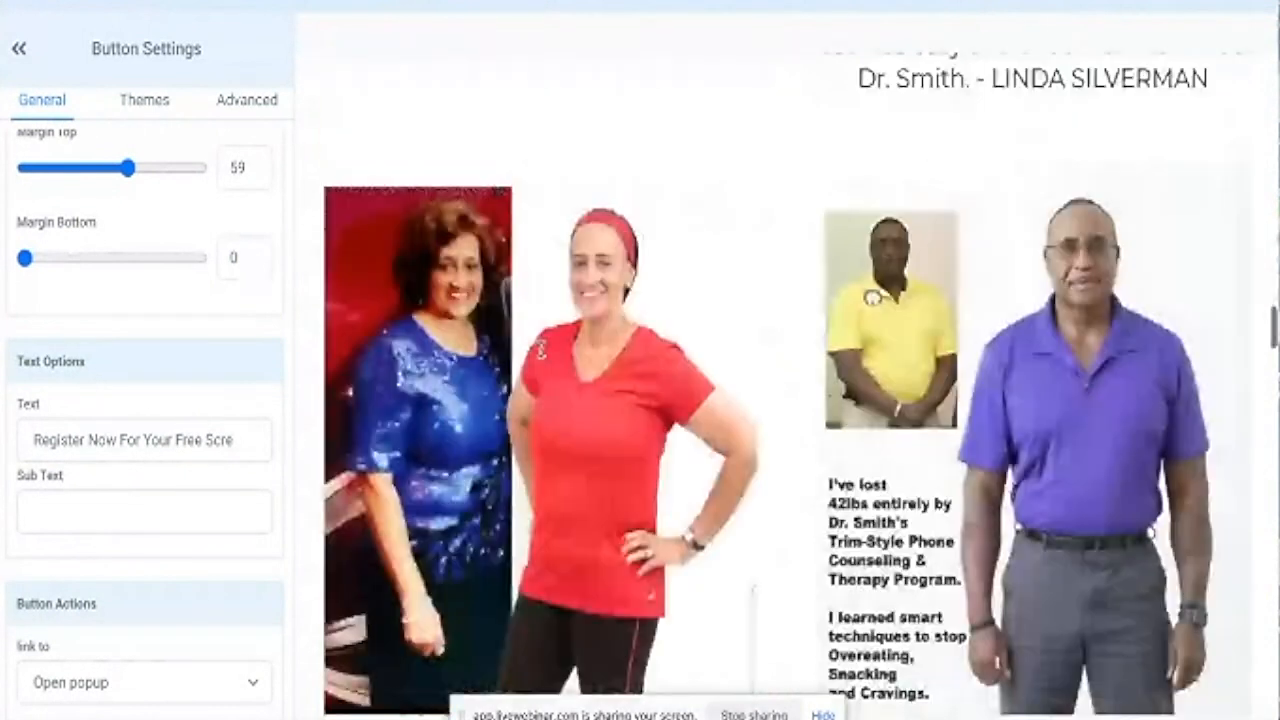
# Scroll the page preview back to the top and exit the editor to the Weight Loss funnel steps.
pyautogui.scroll(10, 579, 386)
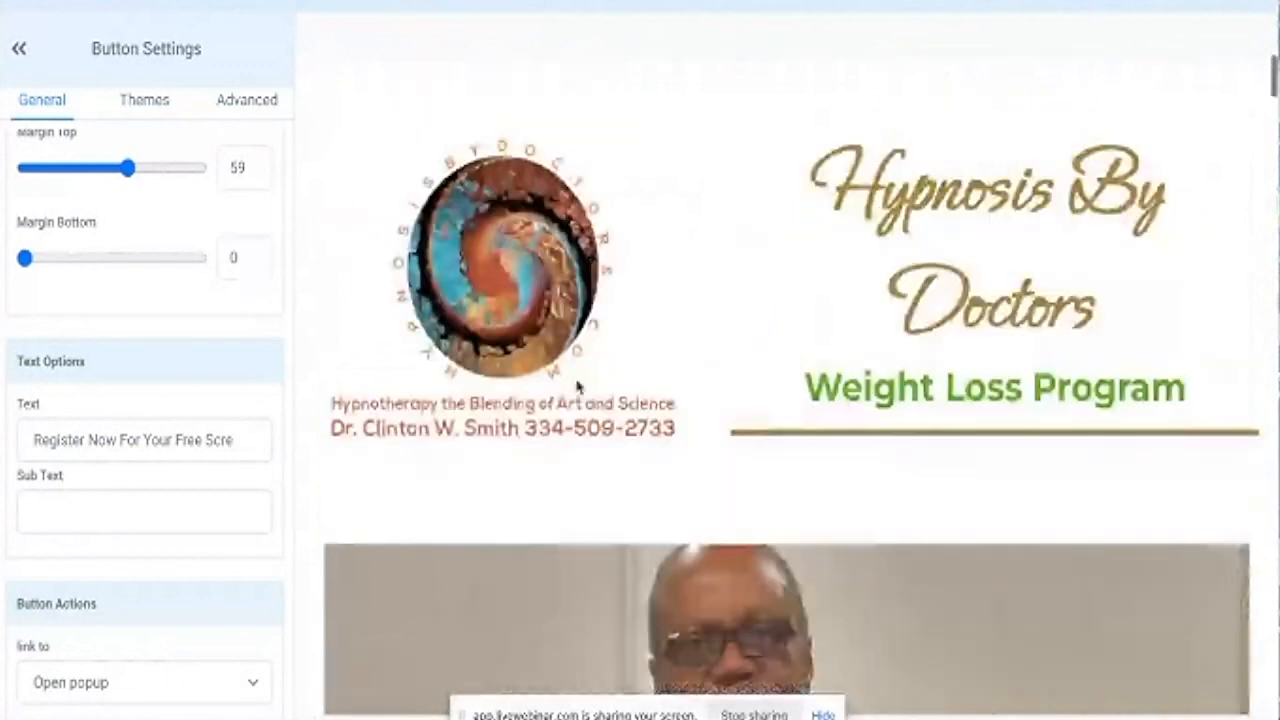
pyautogui.click(8, 3)
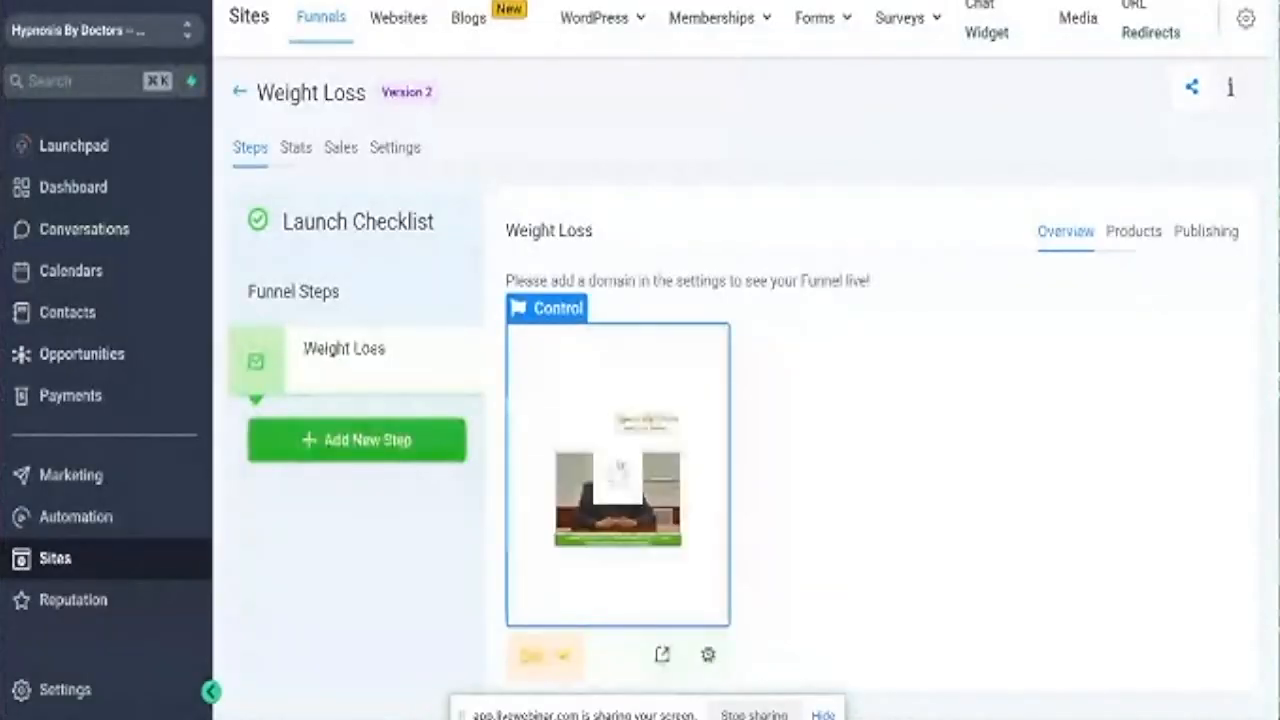
# Create a new workflow from scratch under Automation.
pyautogui.click(78, 522)
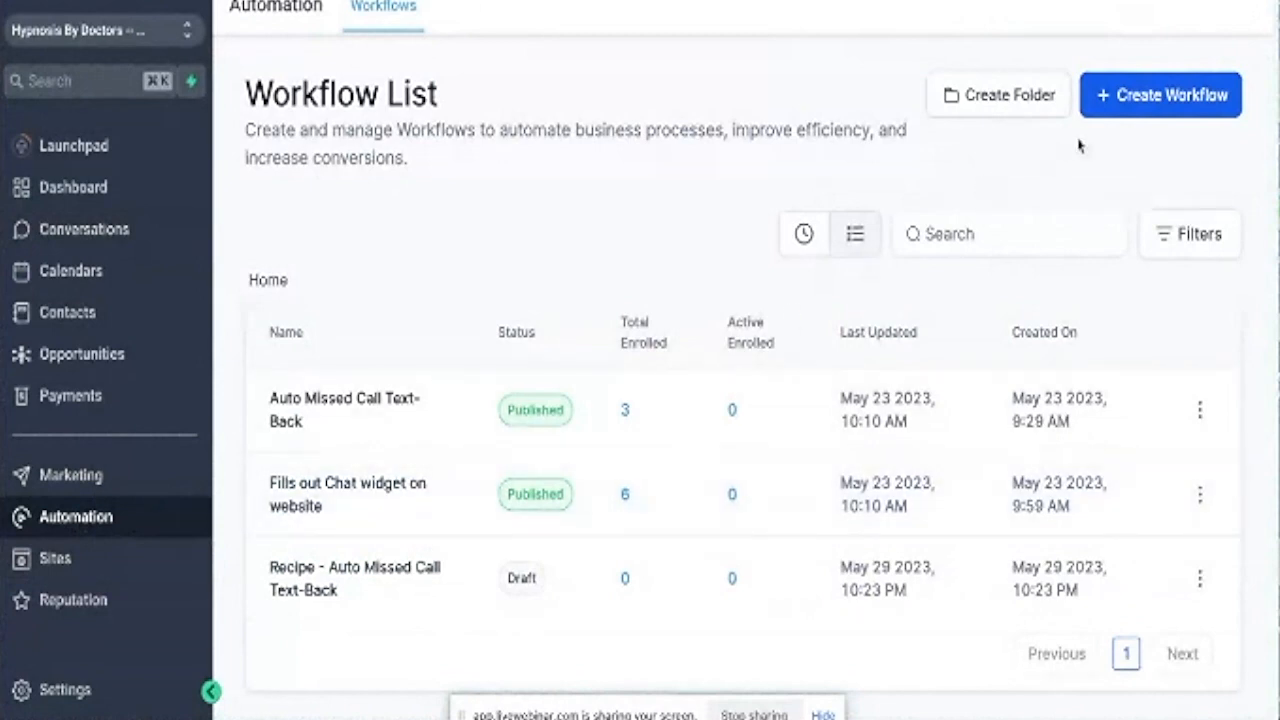
pyautogui.click(1158, 115)
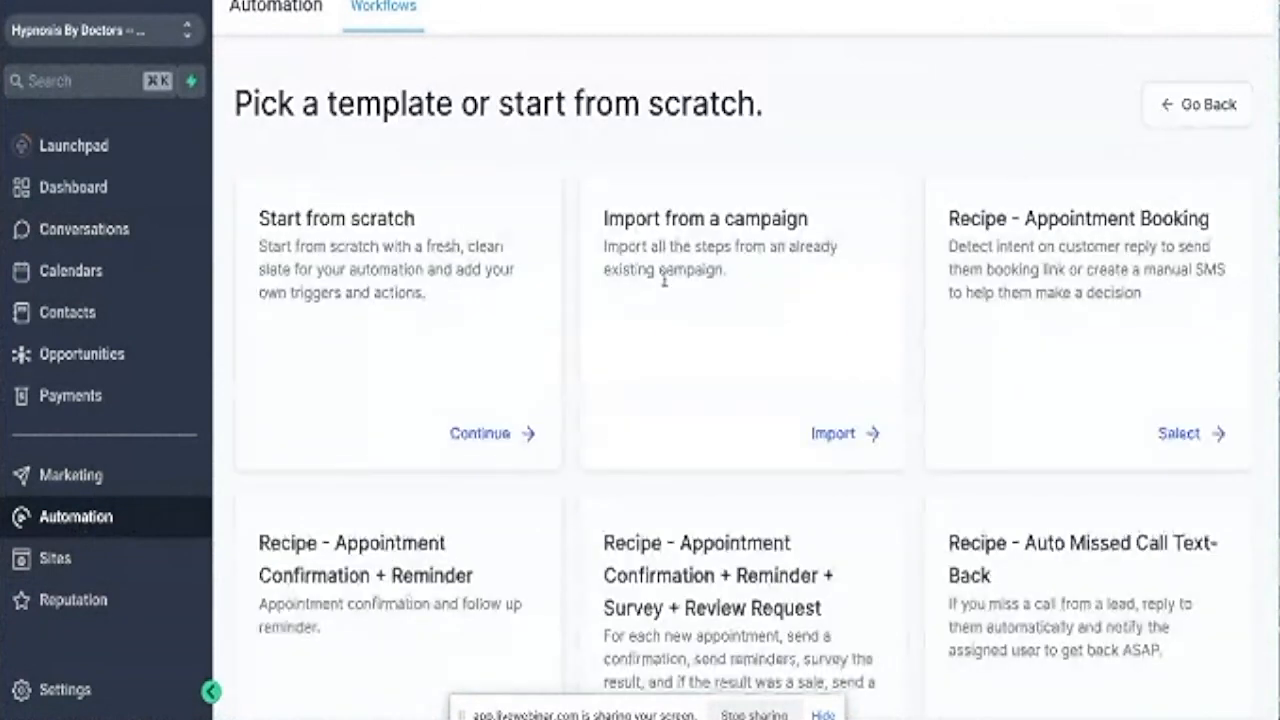
pyautogui.click(489, 440)
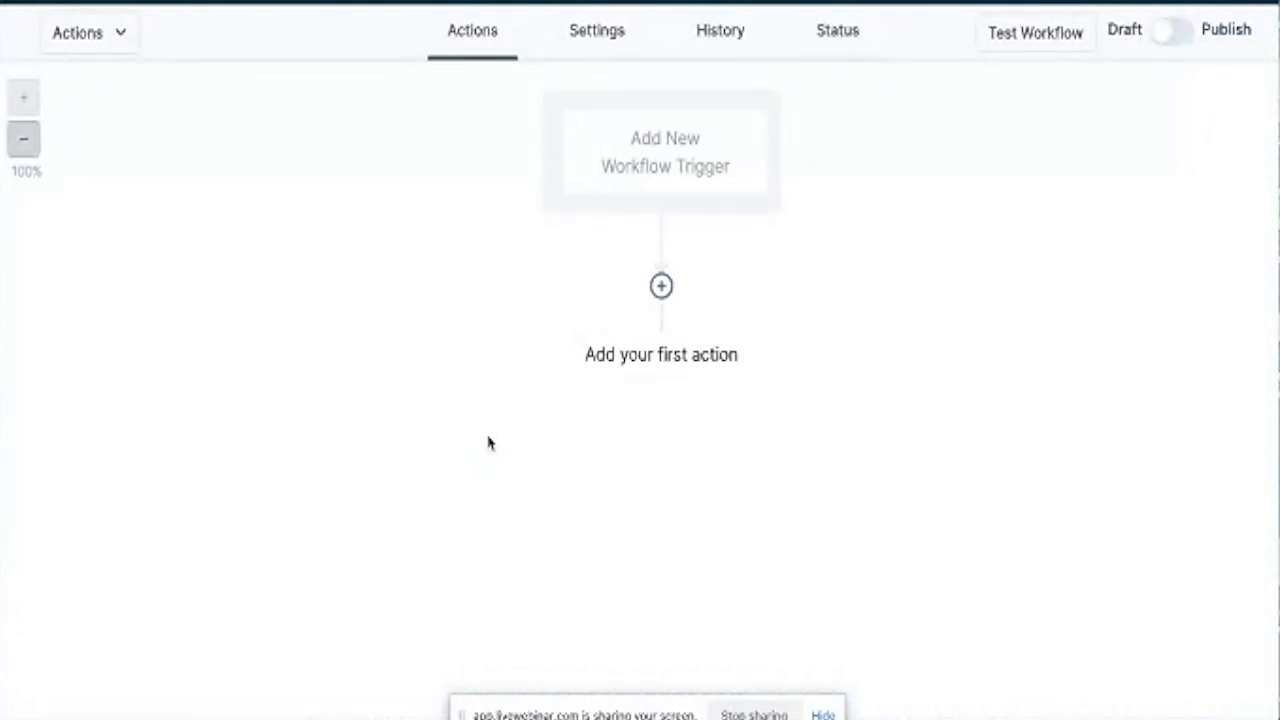
# Search the trigger list for 'form' and choose Form Submitted as the workflow trigger.
pyautogui.click(690, 176)
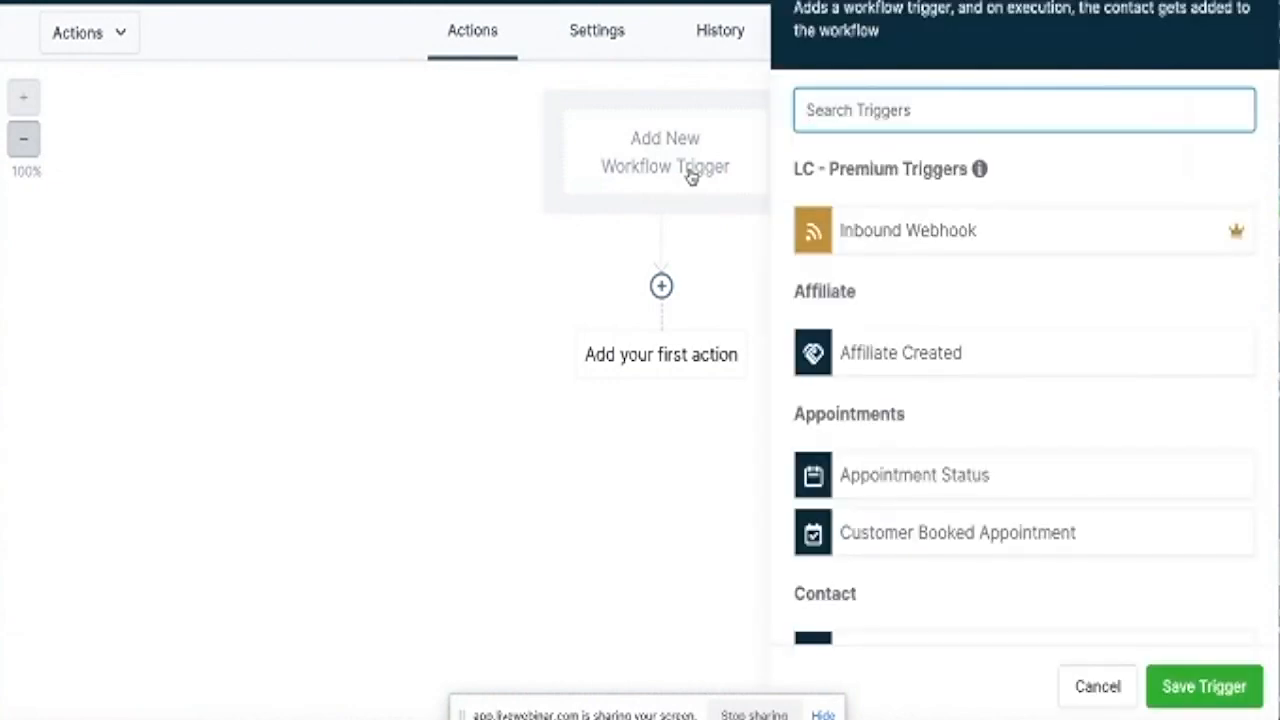
pyautogui.scroll(-8, 931, 420)
pyautogui.scroll(-12, 931, 420)
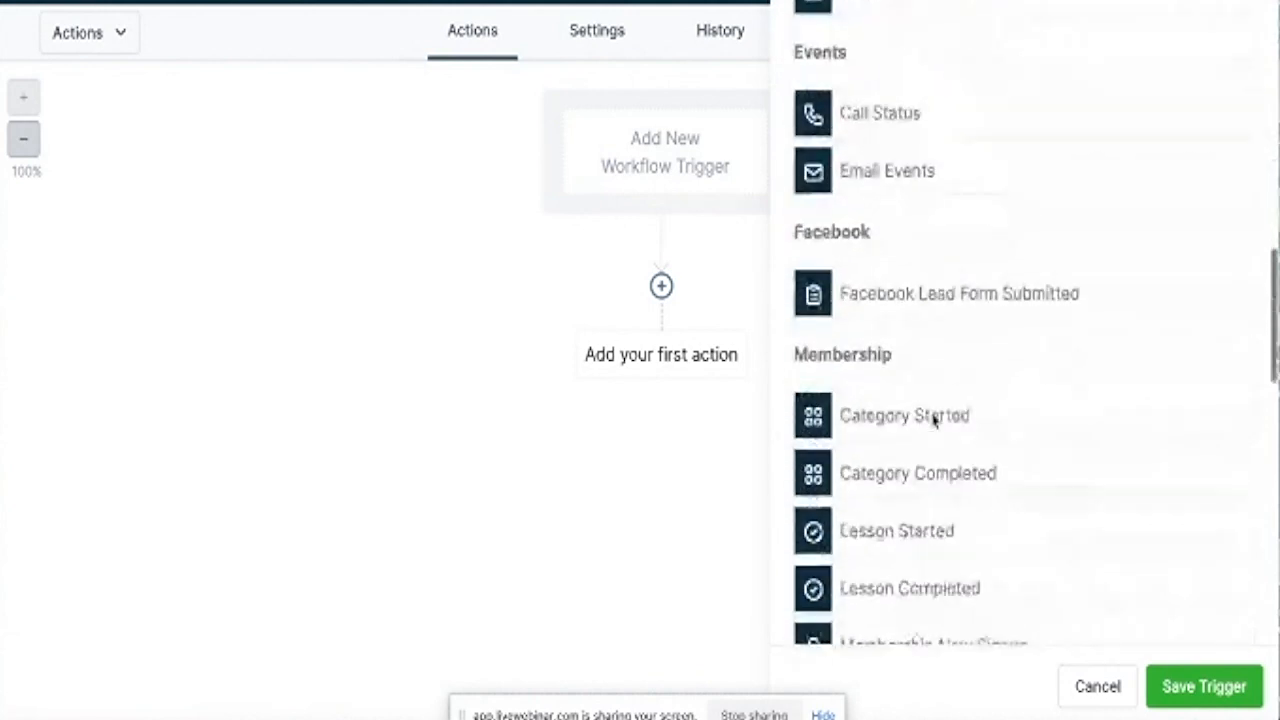
pyautogui.scroll(16, 934, 421)
pyautogui.scroll(4, 934, 421)
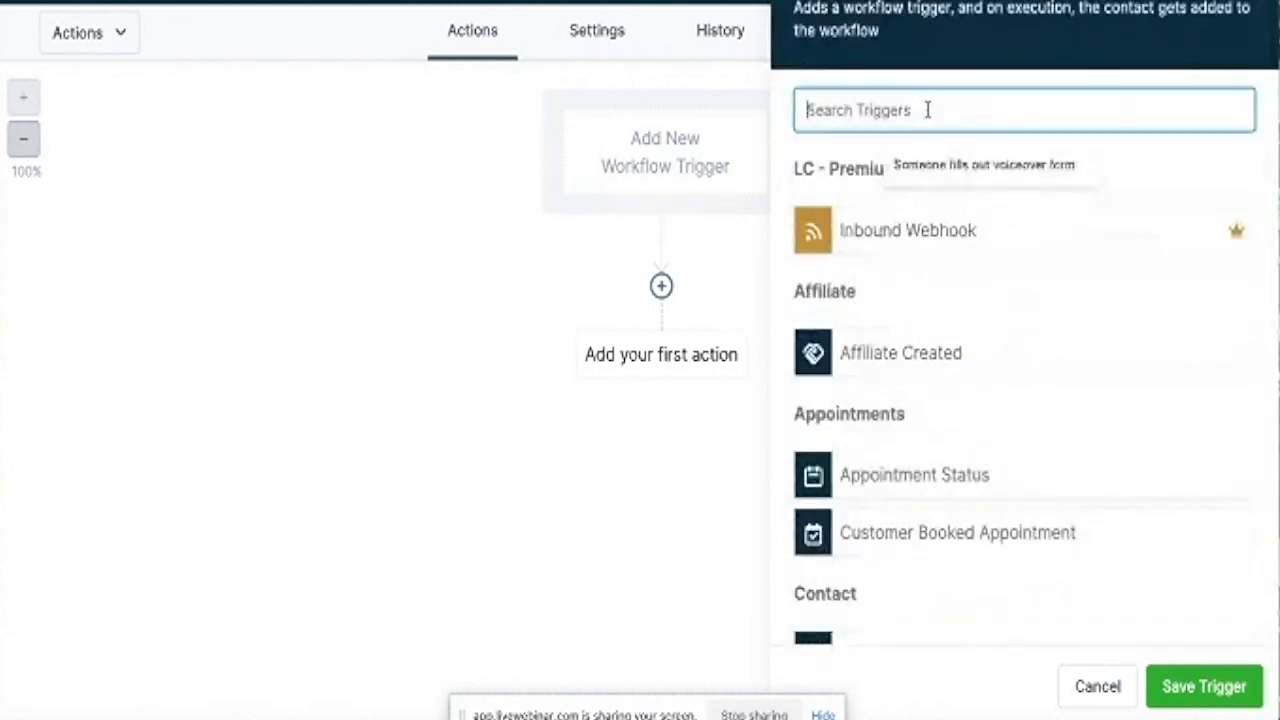
pyautogui.write('form')
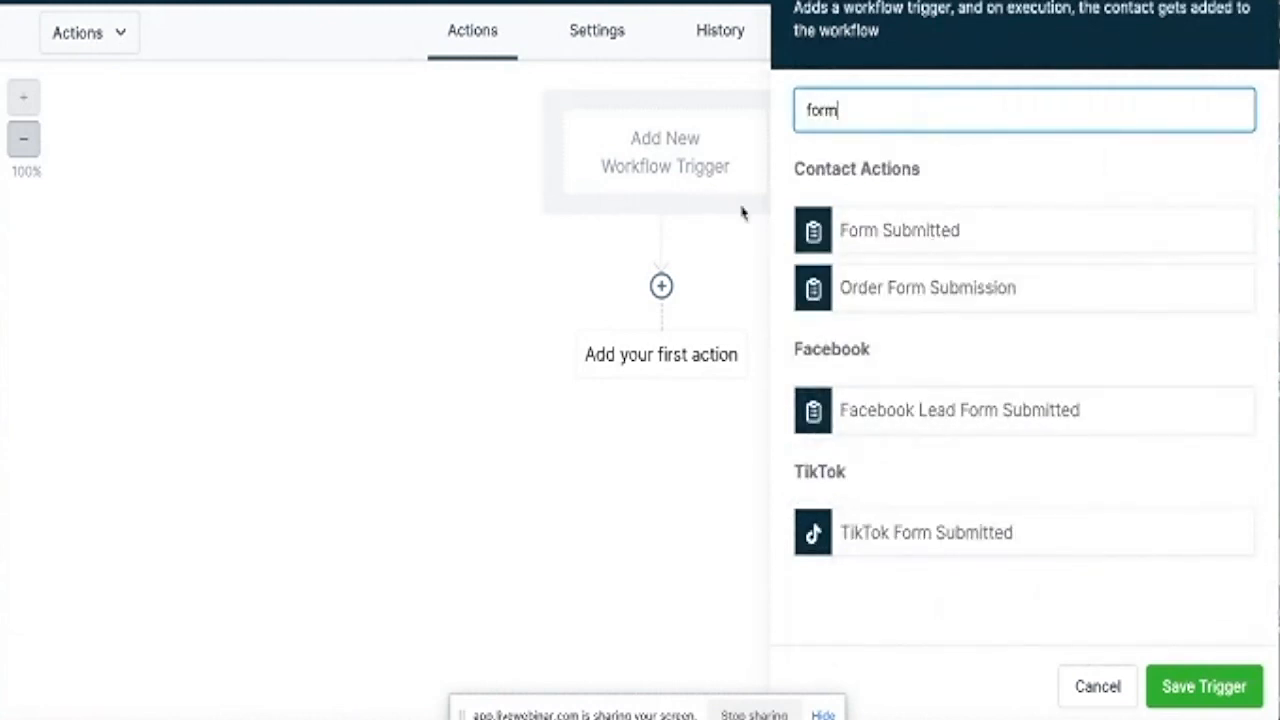
pyautogui.click(885, 233)
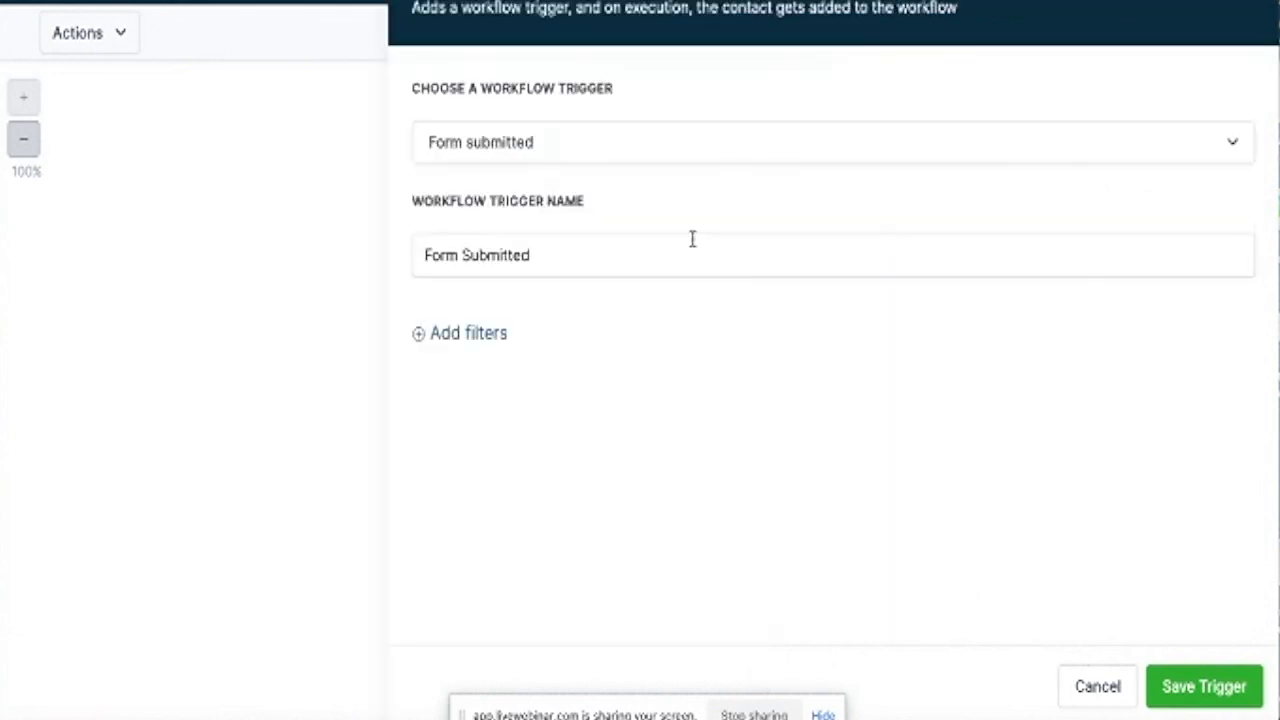
# Append 'Weight Loss Free screening' to the trigger name.
pyautogui.click(638, 256)
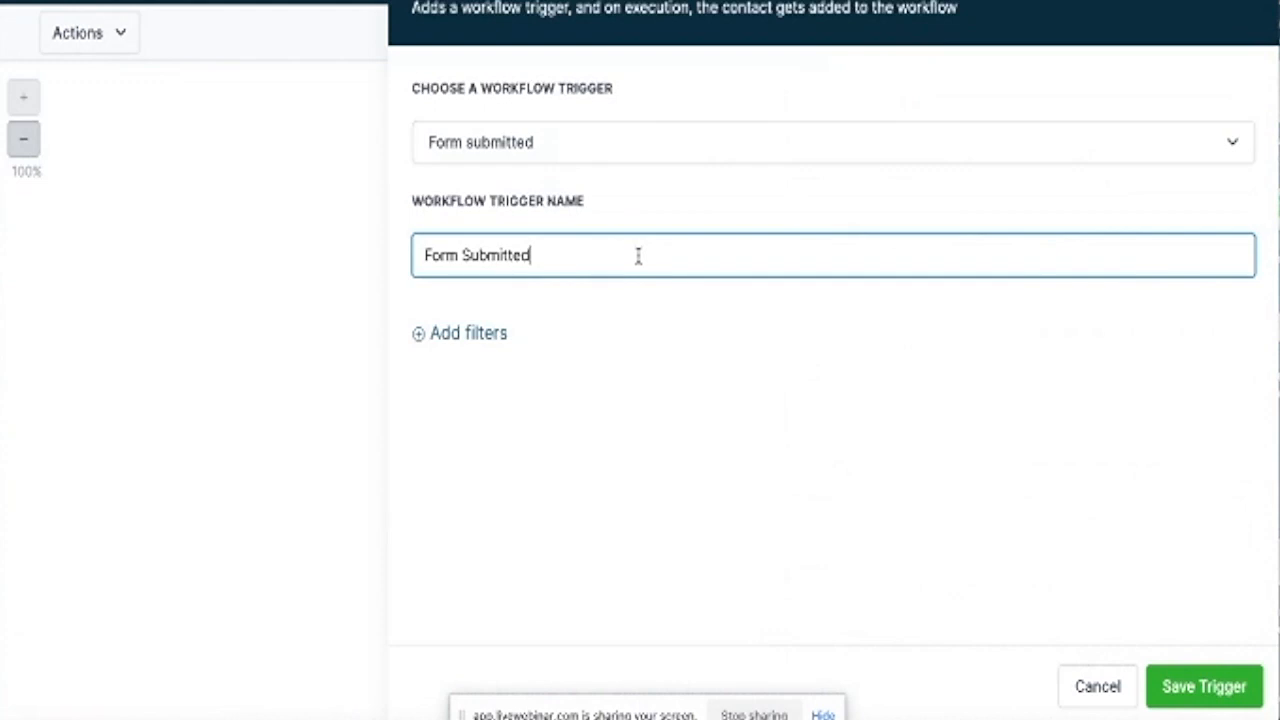
pyautogui.write('Weight Loss')
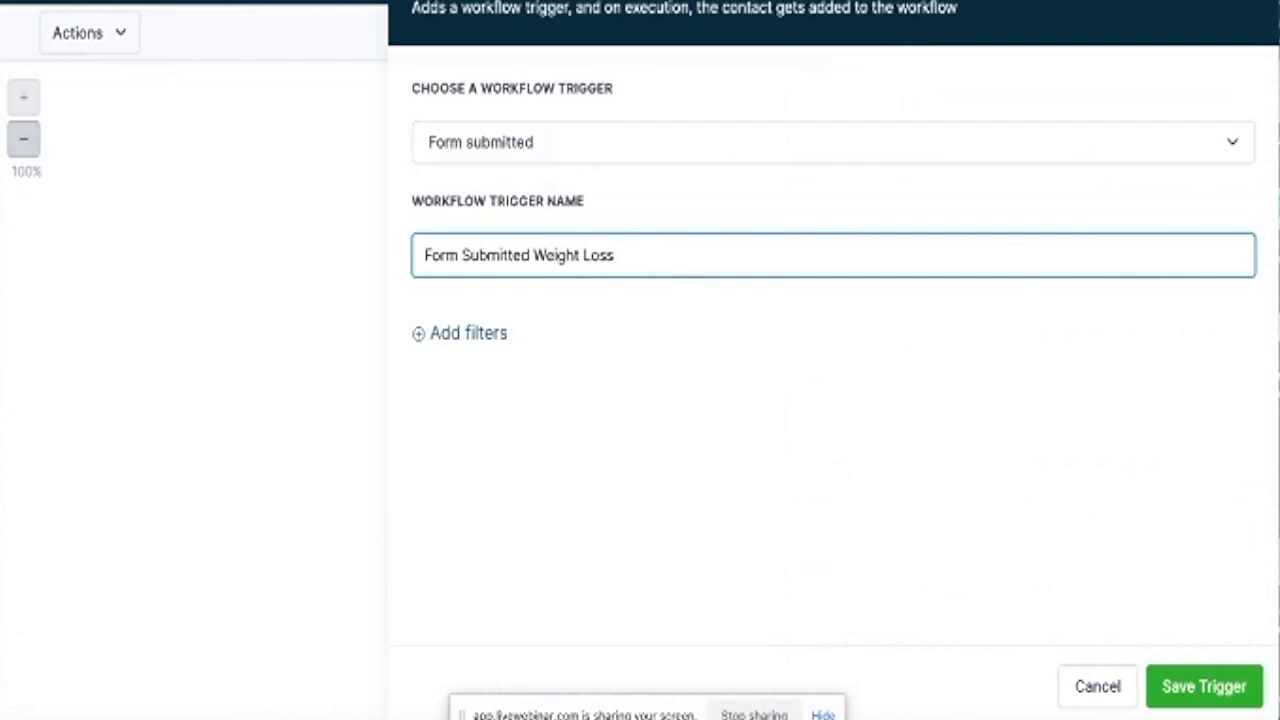
pyautogui.write(' Free screenio')
pyautogui.press('BackSpace')
pyautogui.write('ng')
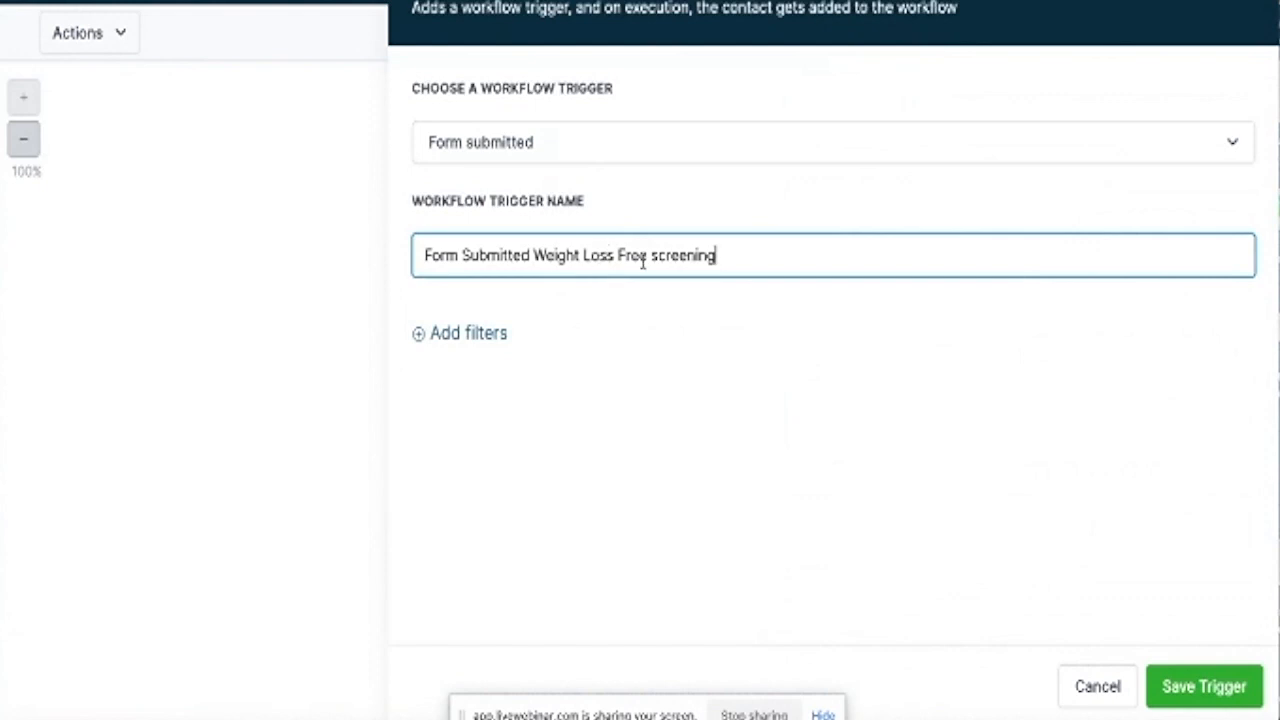
# Add a trigger filter so Form is Weight Loss Form.
pyautogui.click(460, 334)
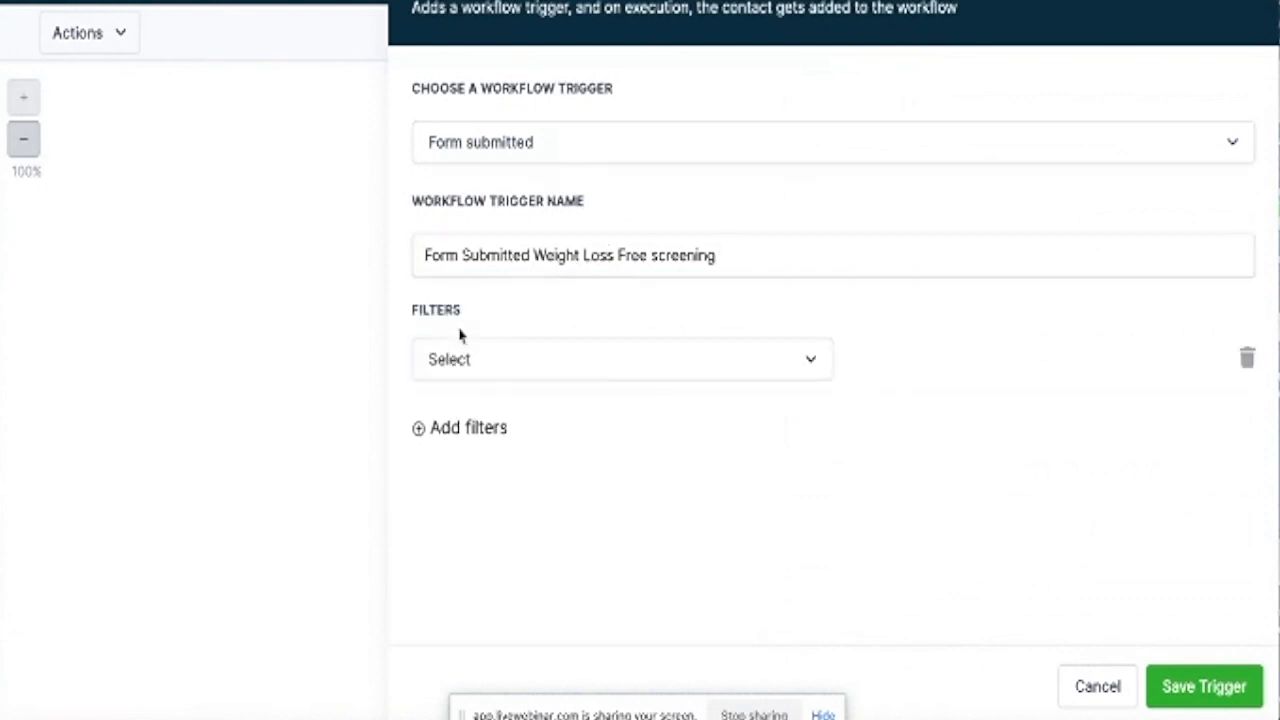
pyautogui.click(497, 362)
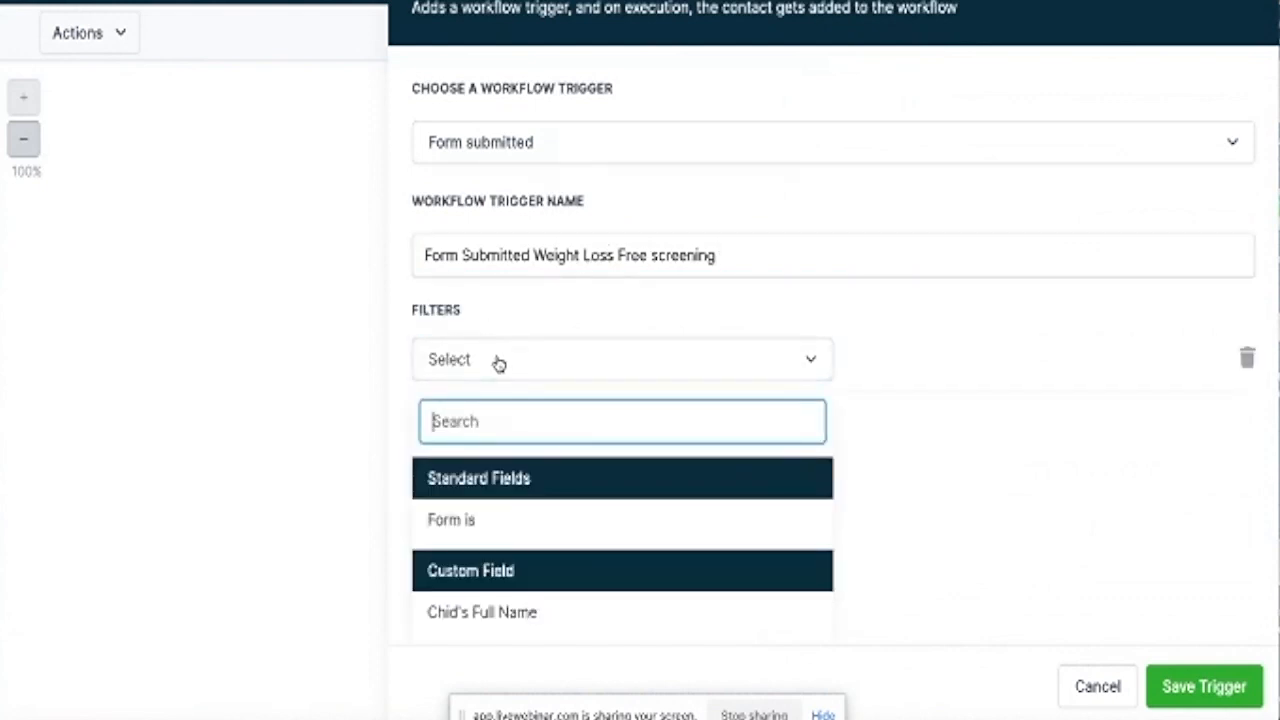
pyautogui.click(483, 524)
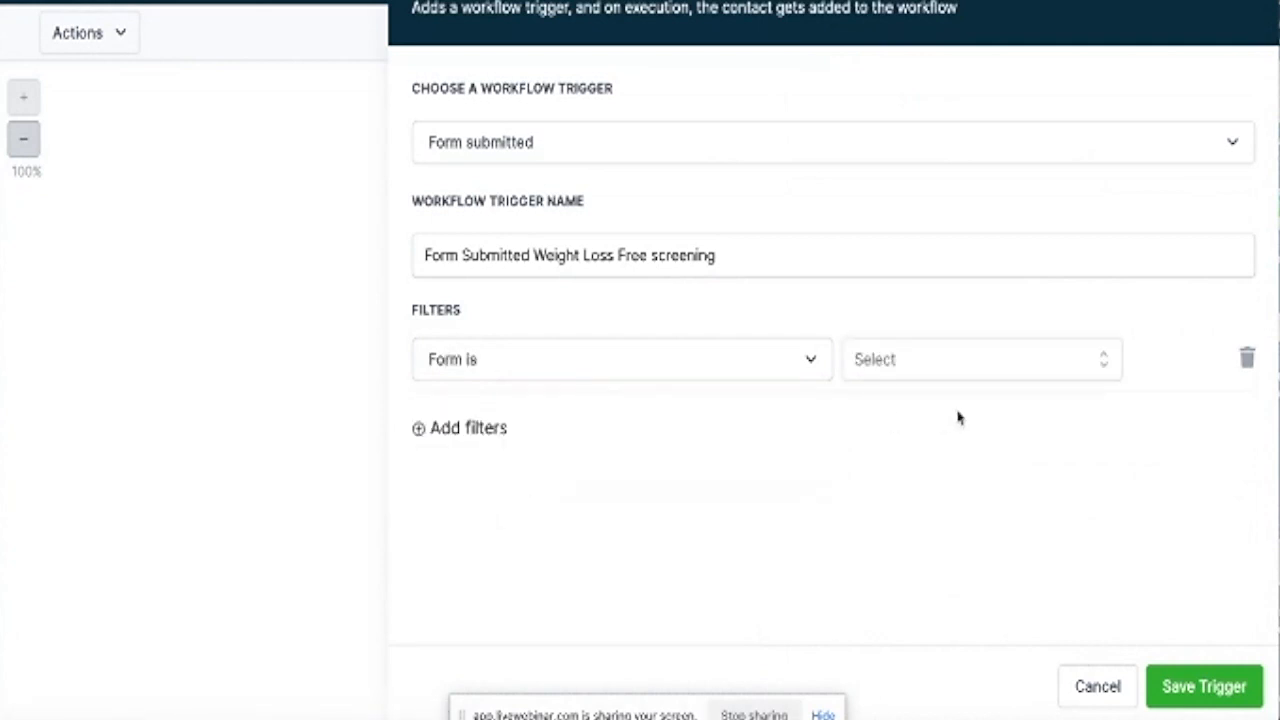
pyautogui.click(984, 363)
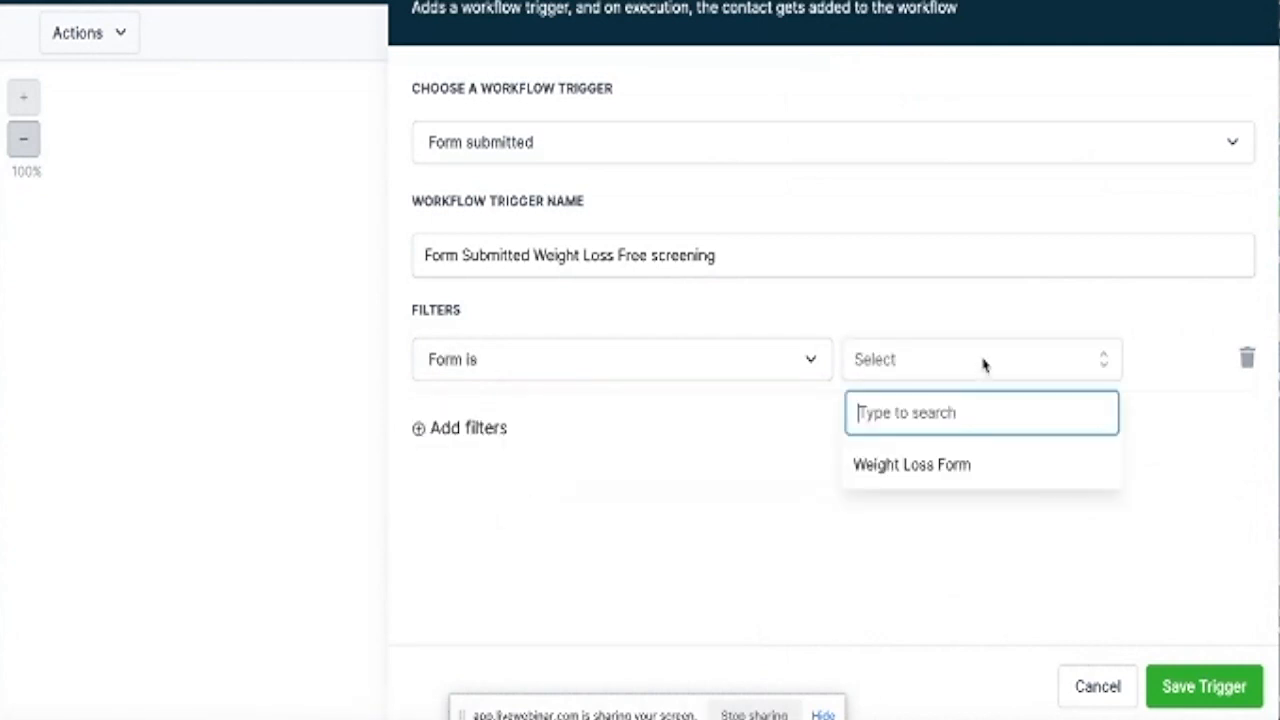
pyautogui.click(945, 470)
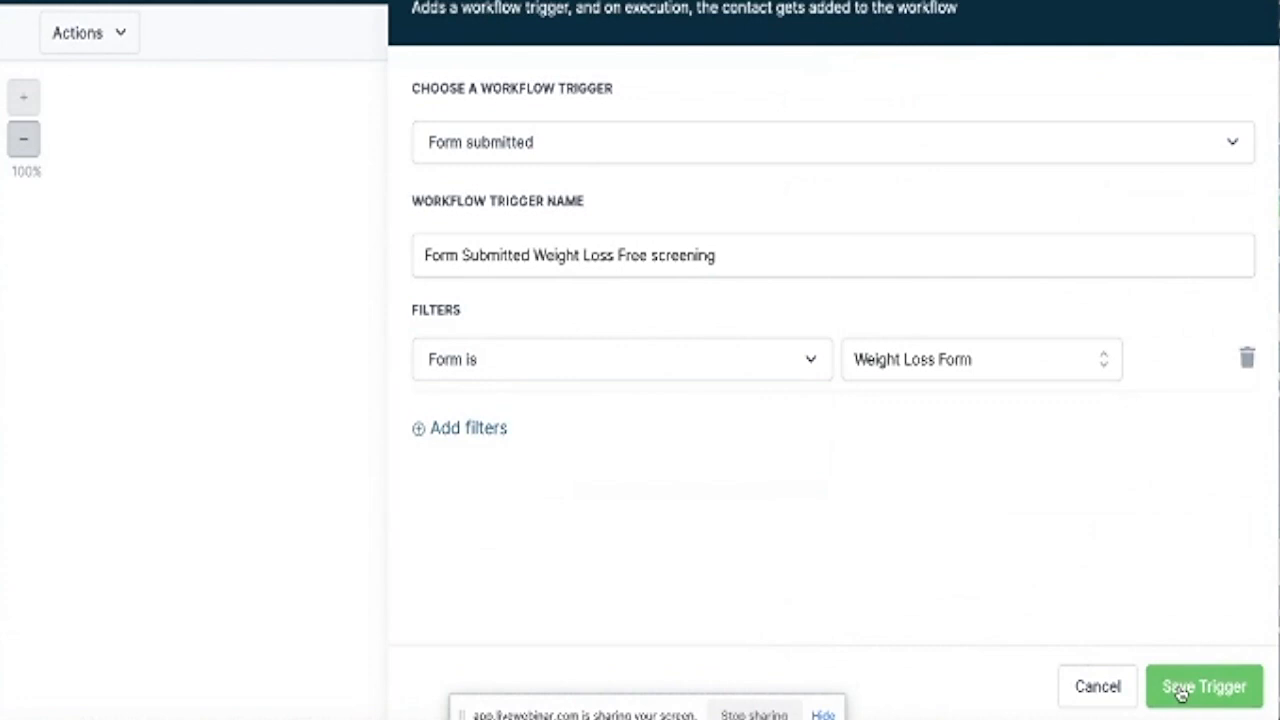
# Copy the full trigger name and save the trigger.
pyautogui.moveTo(717, 254); pyautogui.dragTo(388, 260)
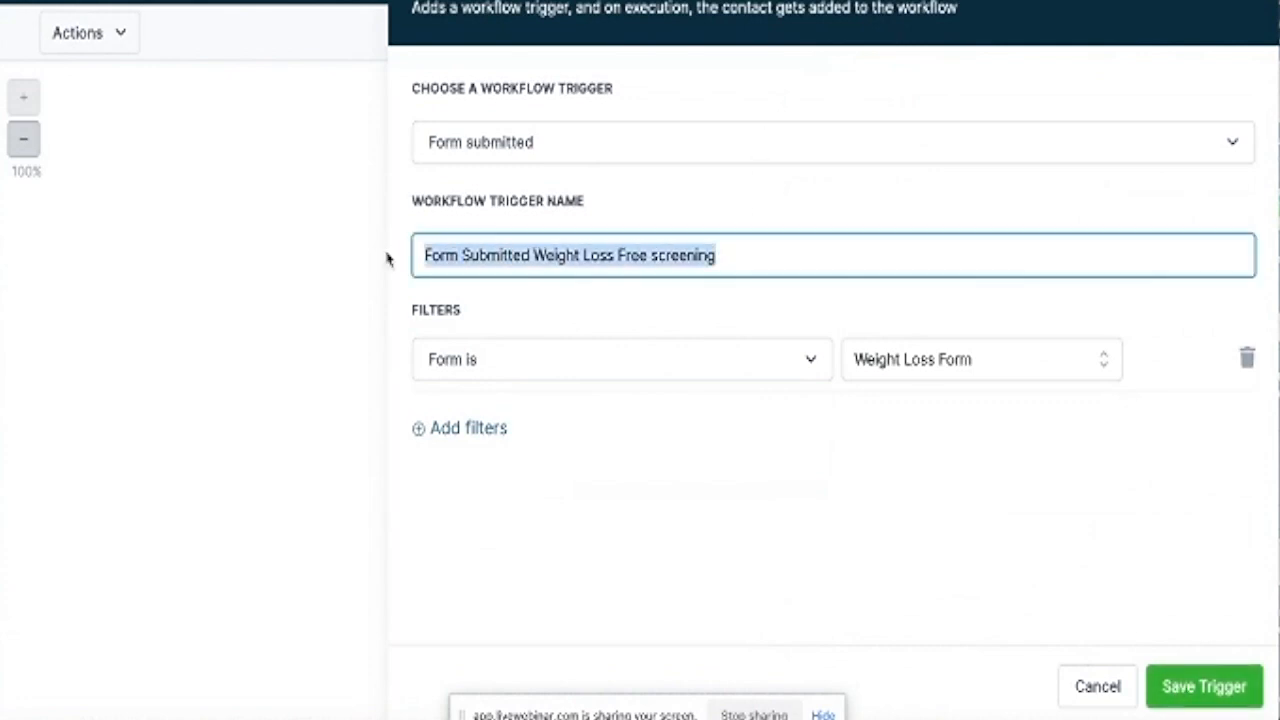
pyautogui.rightClick(436, 255)
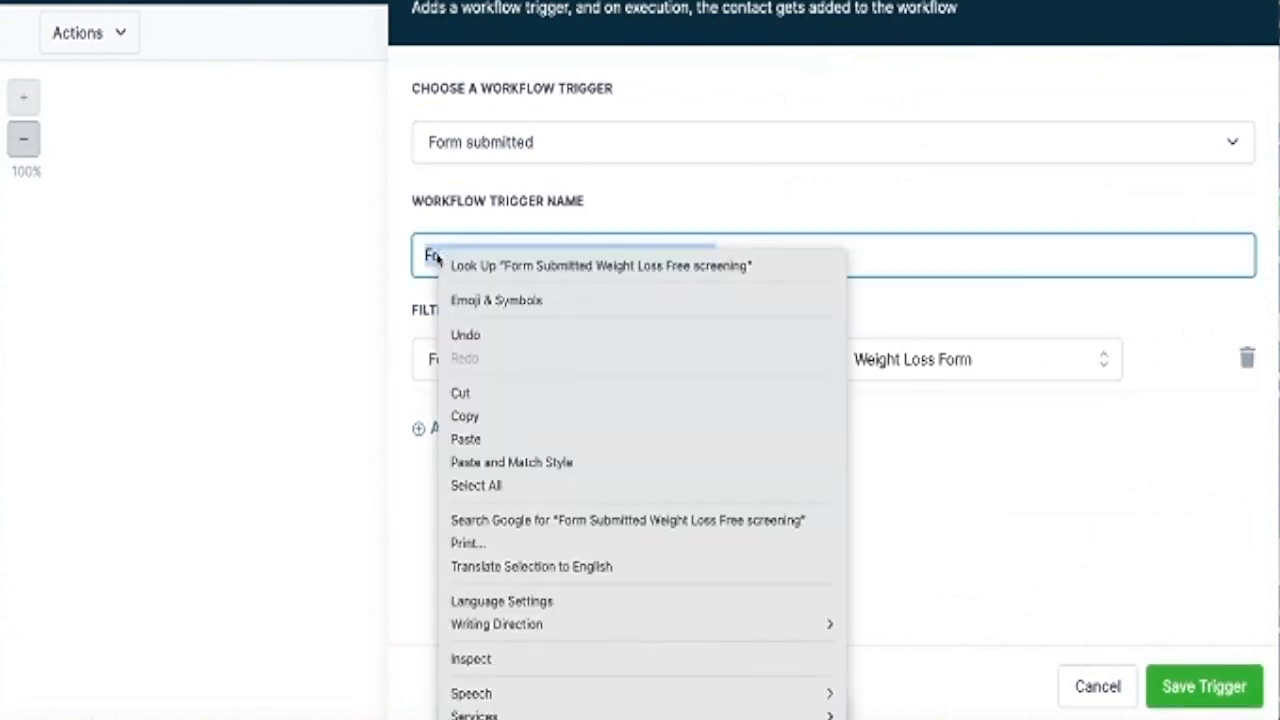
pyautogui.click(463, 416)
pyautogui.click(1231, 697)
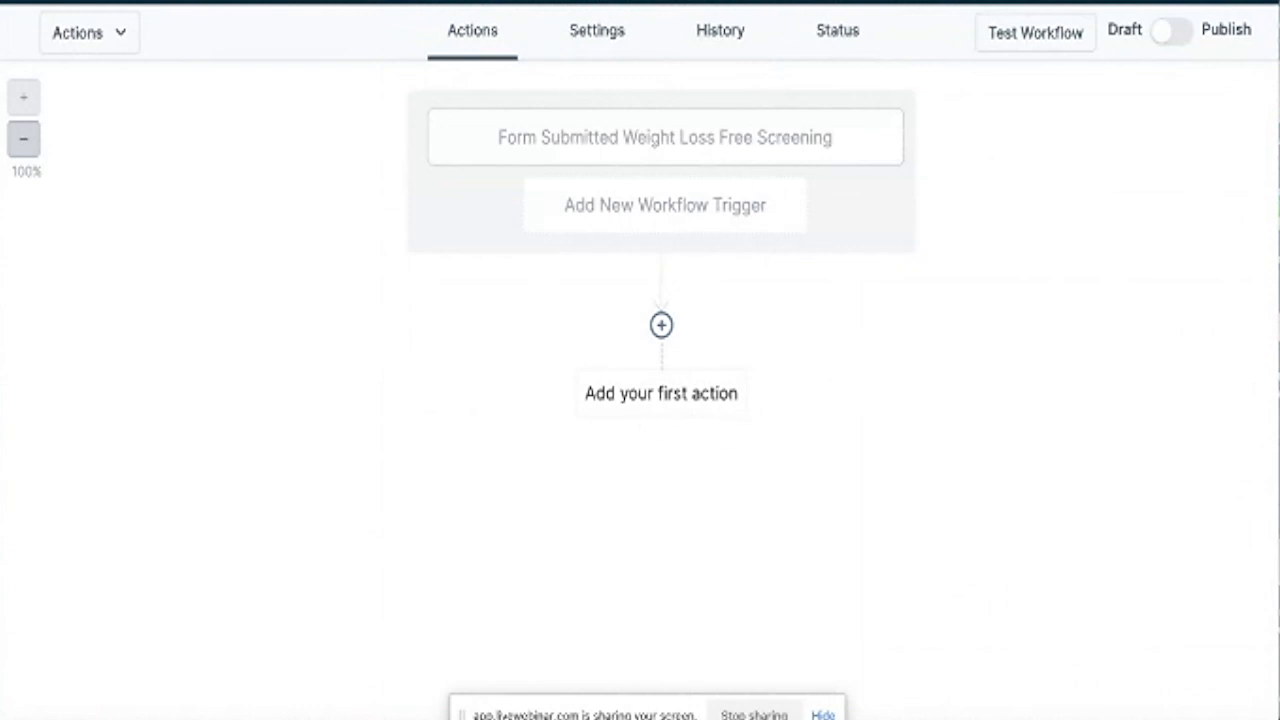
pyautogui.rightClick(484, 2)
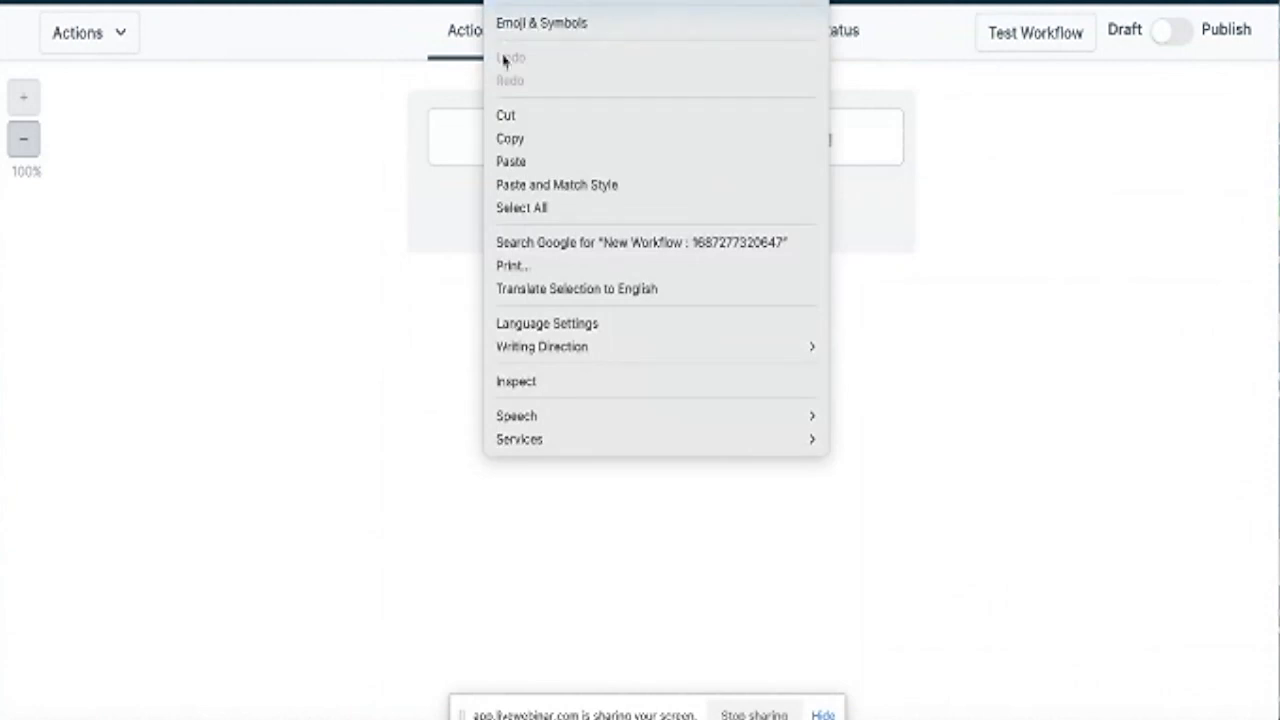
pyautogui.click(521, 162)
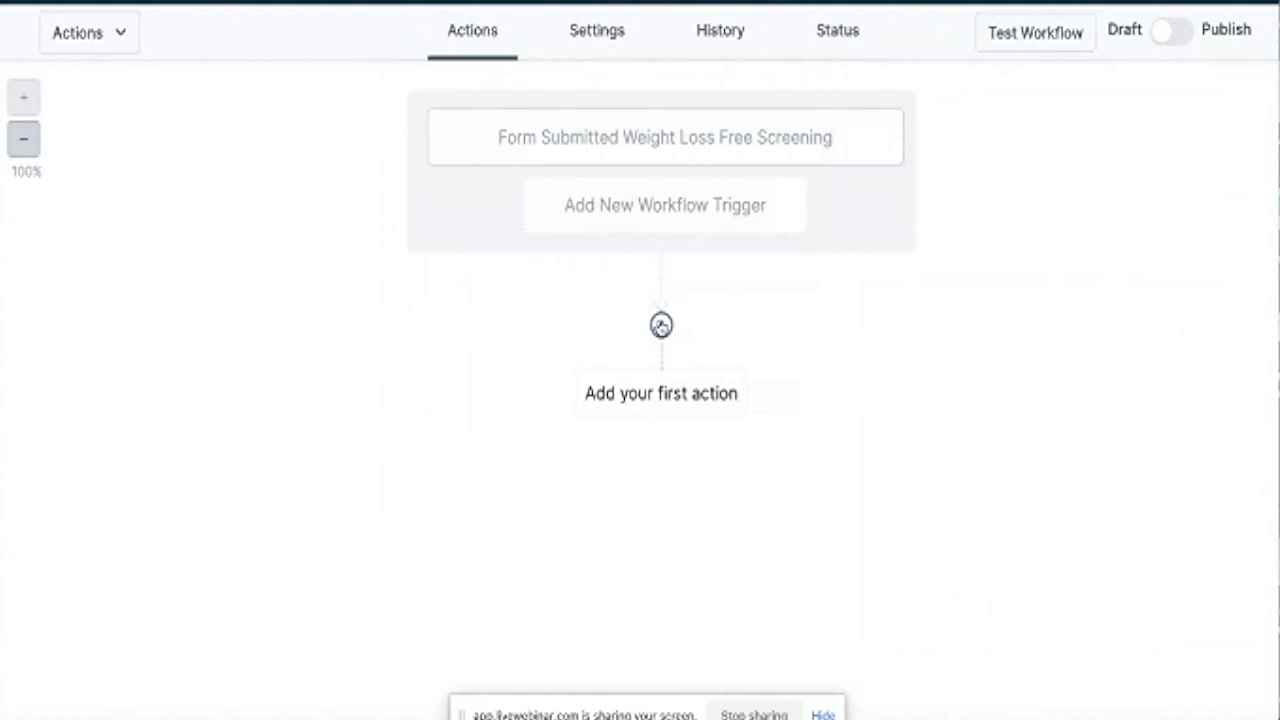
pyautogui.click(661, 327)
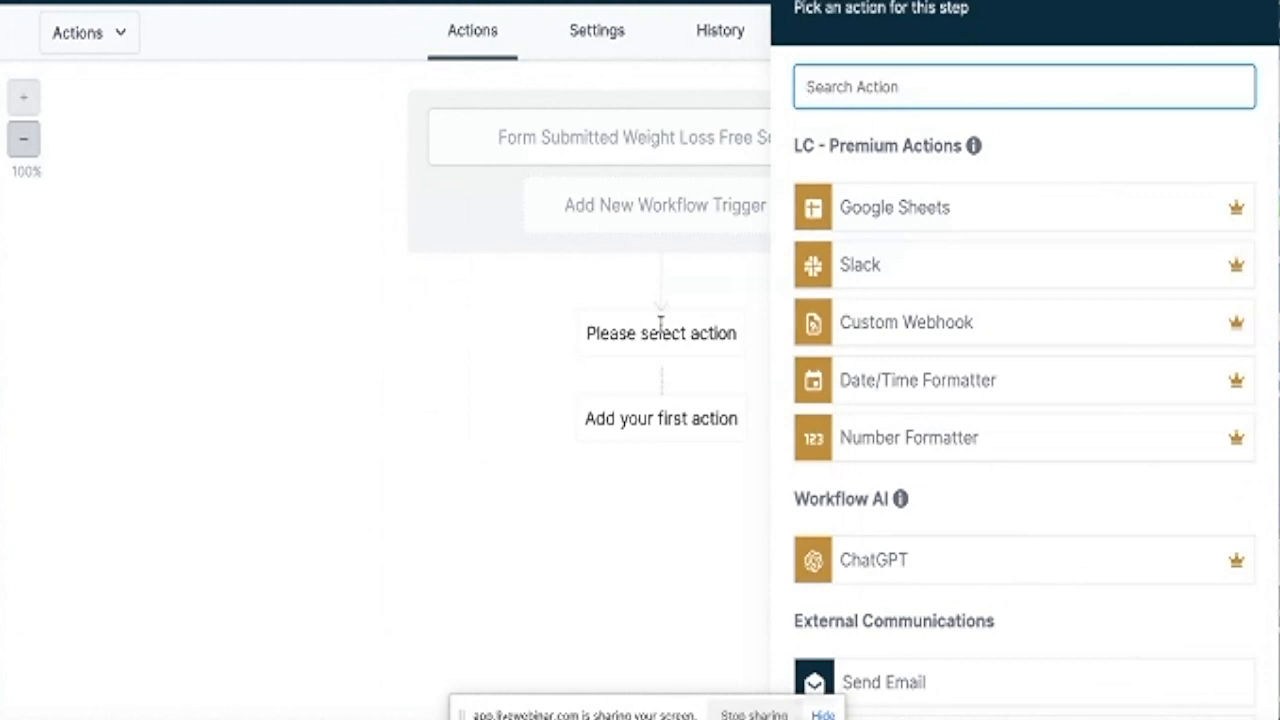
pyautogui.write('email')
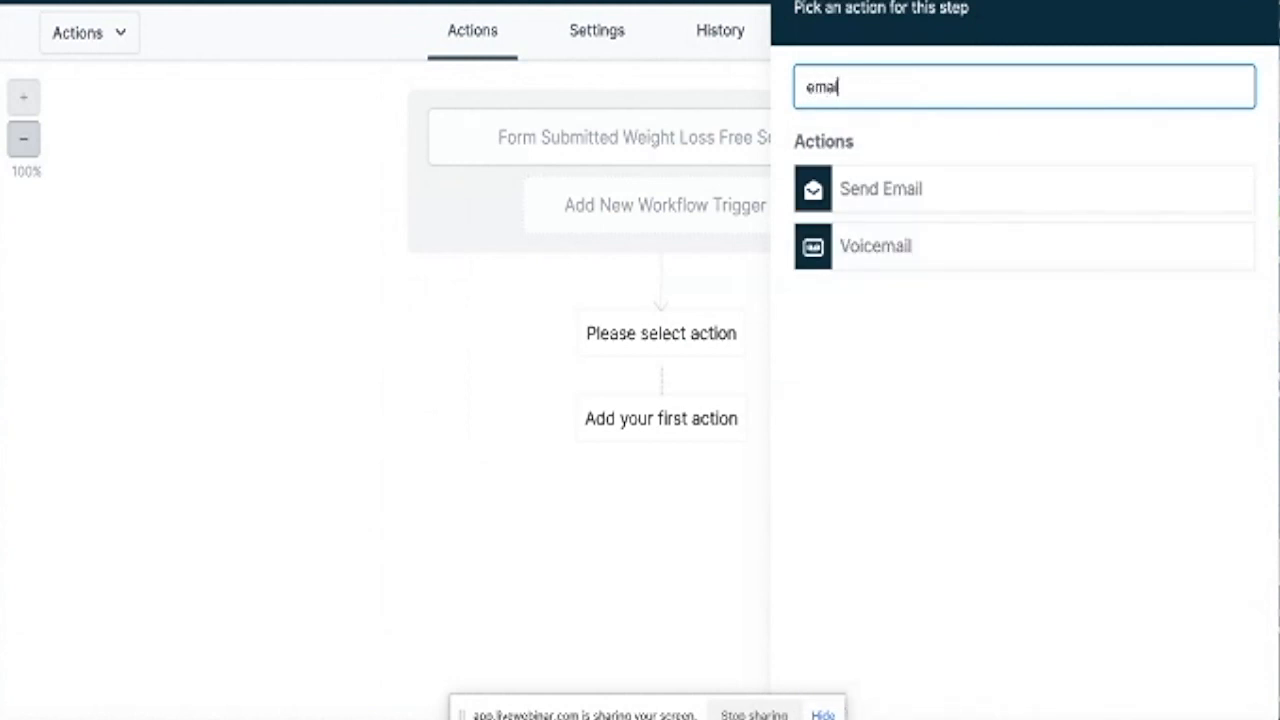
pyautogui.click(899, 205)
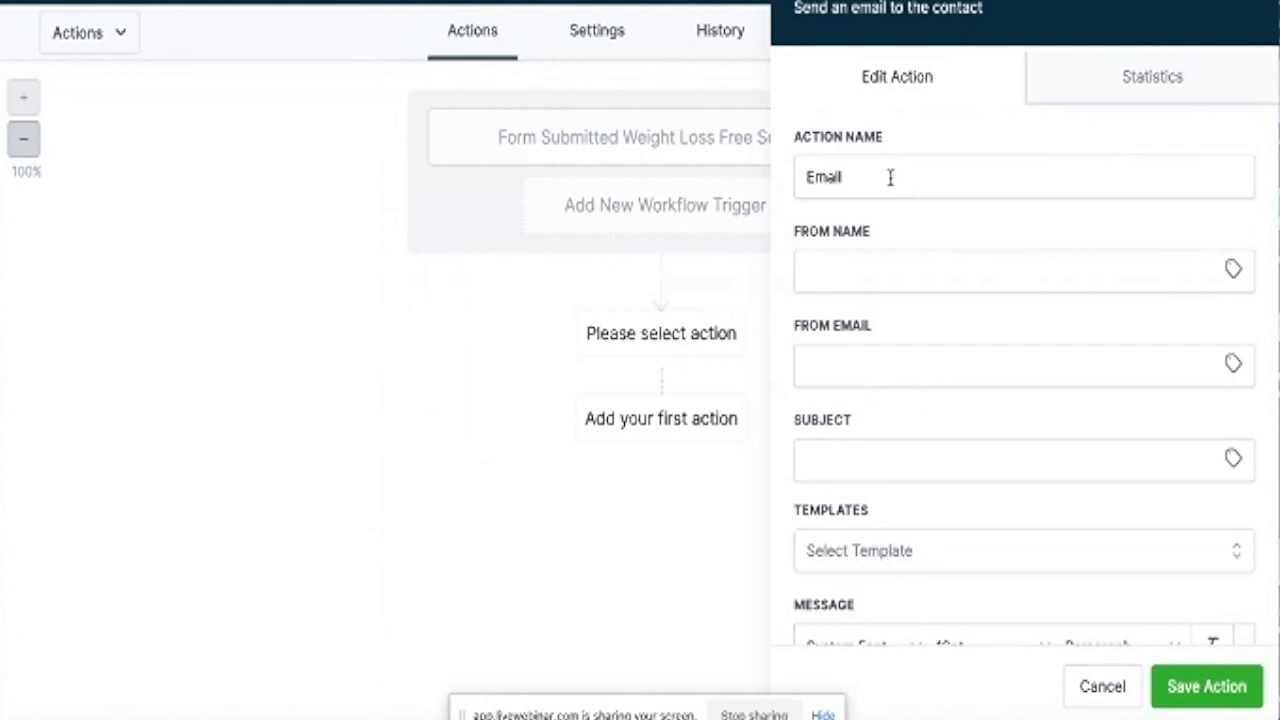
pyautogui.click(889, 177)
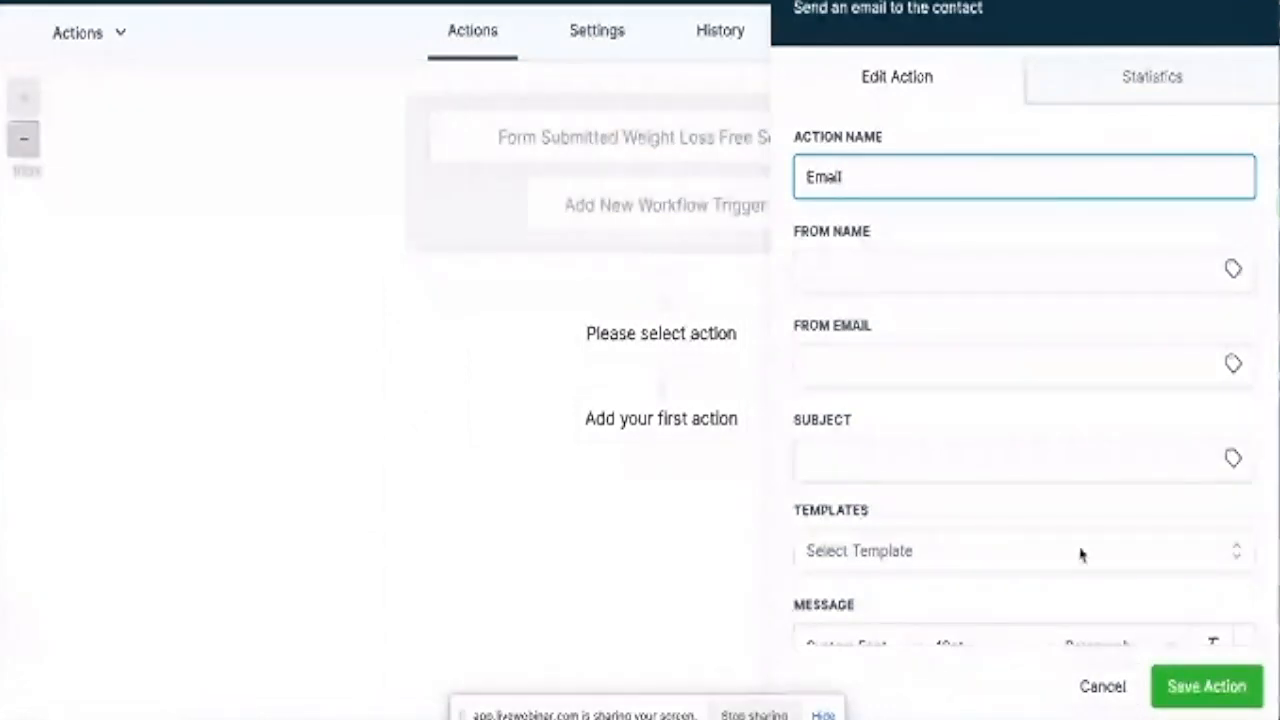
pyautogui.click(1101, 687)
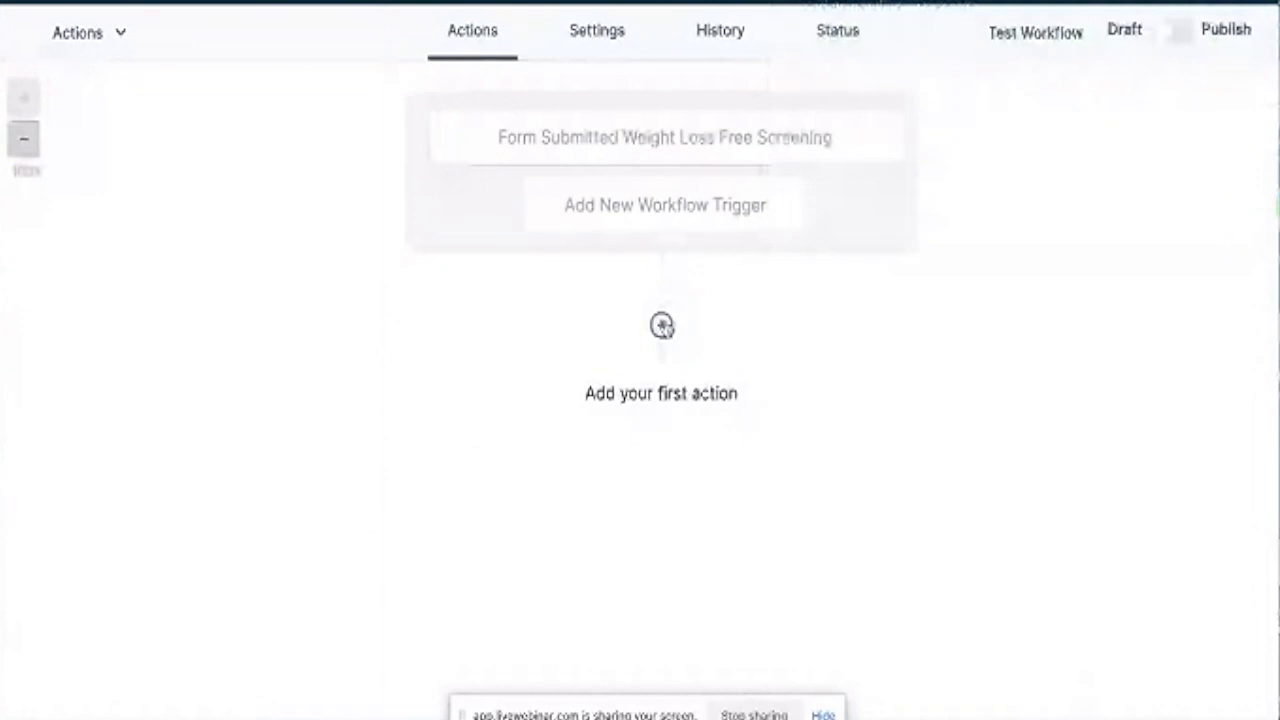
# Add a Send SMS action as the first workflow step.
pyautogui.click(662, 326)
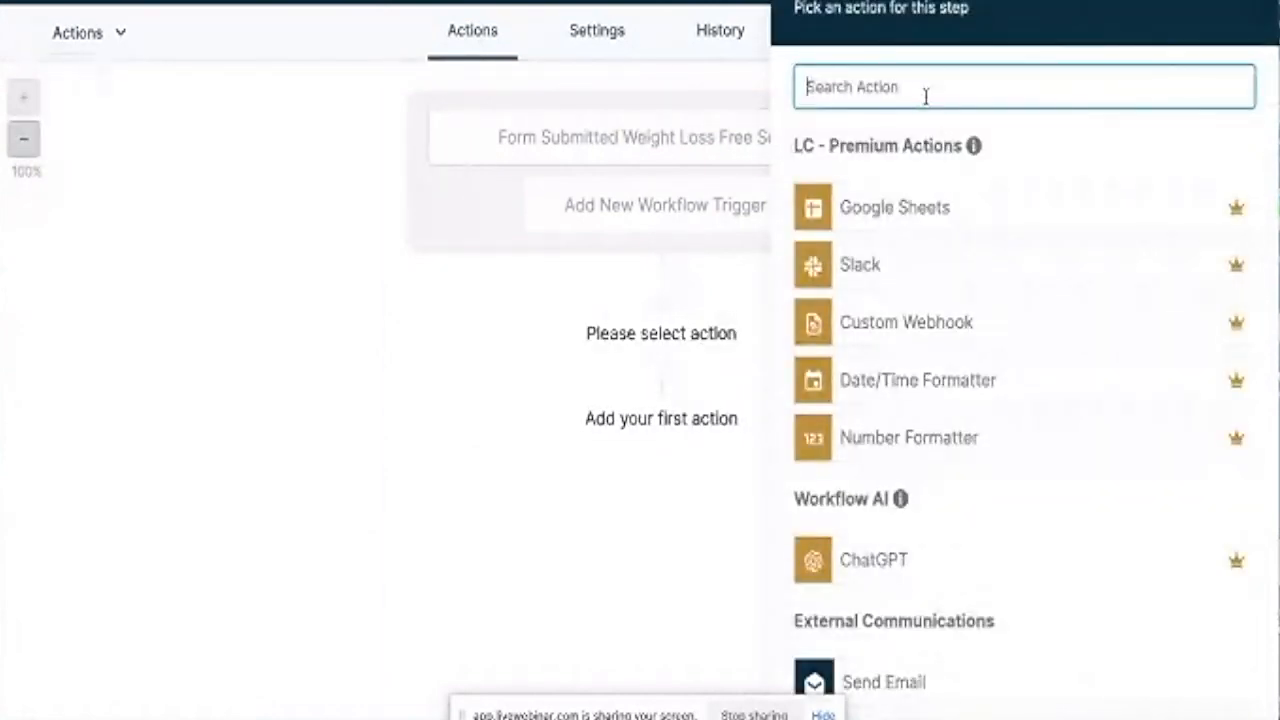
pyautogui.write('send')
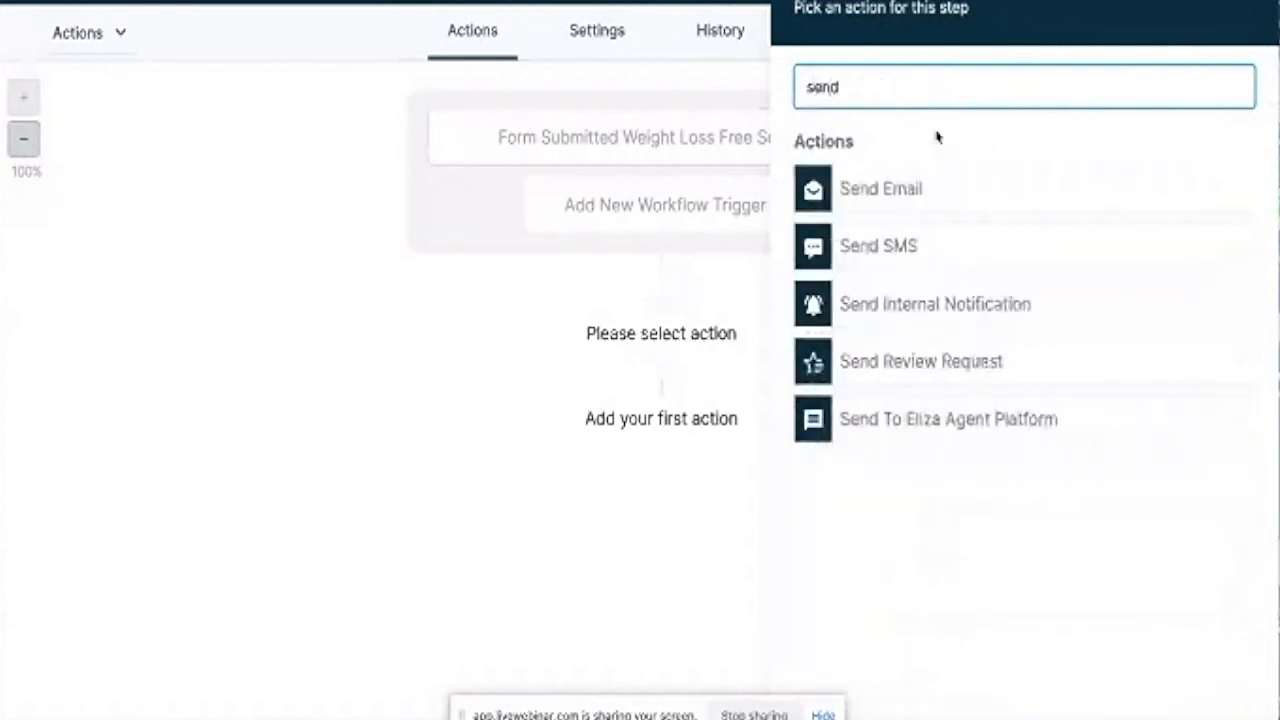
pyautogui.click(909, 248)
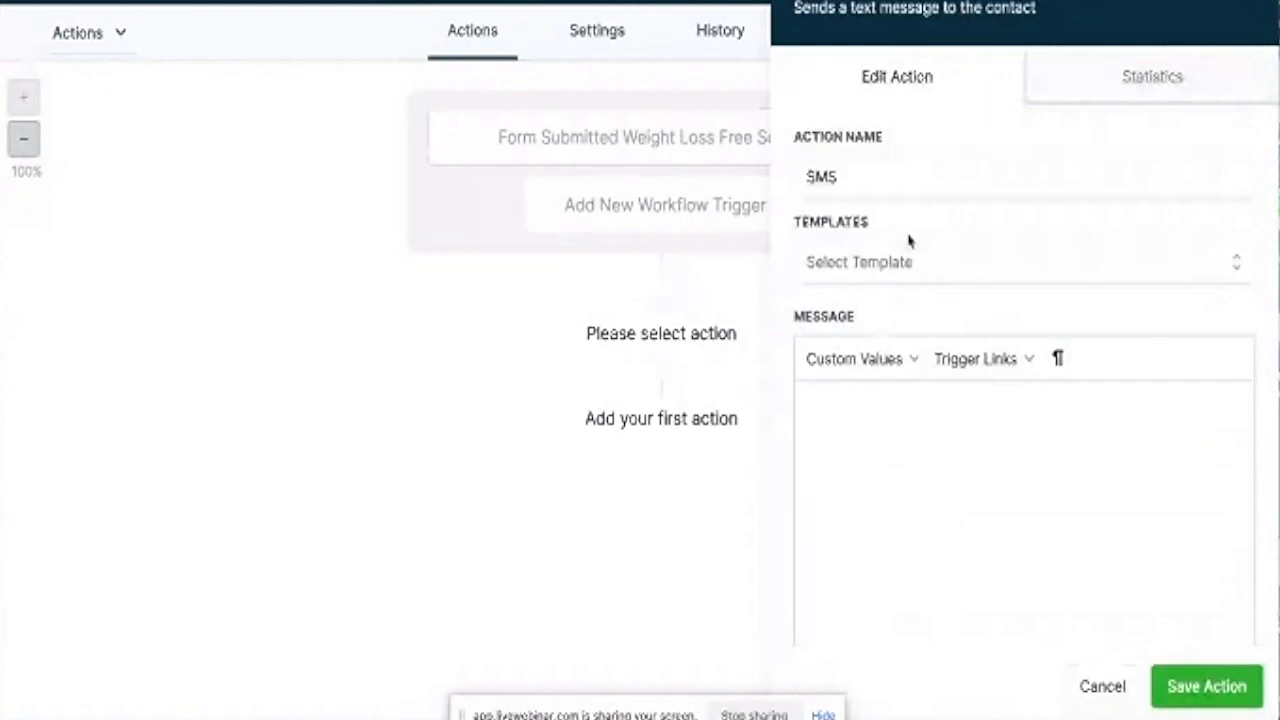
pyautogui.scroll(-2, 909, 245)
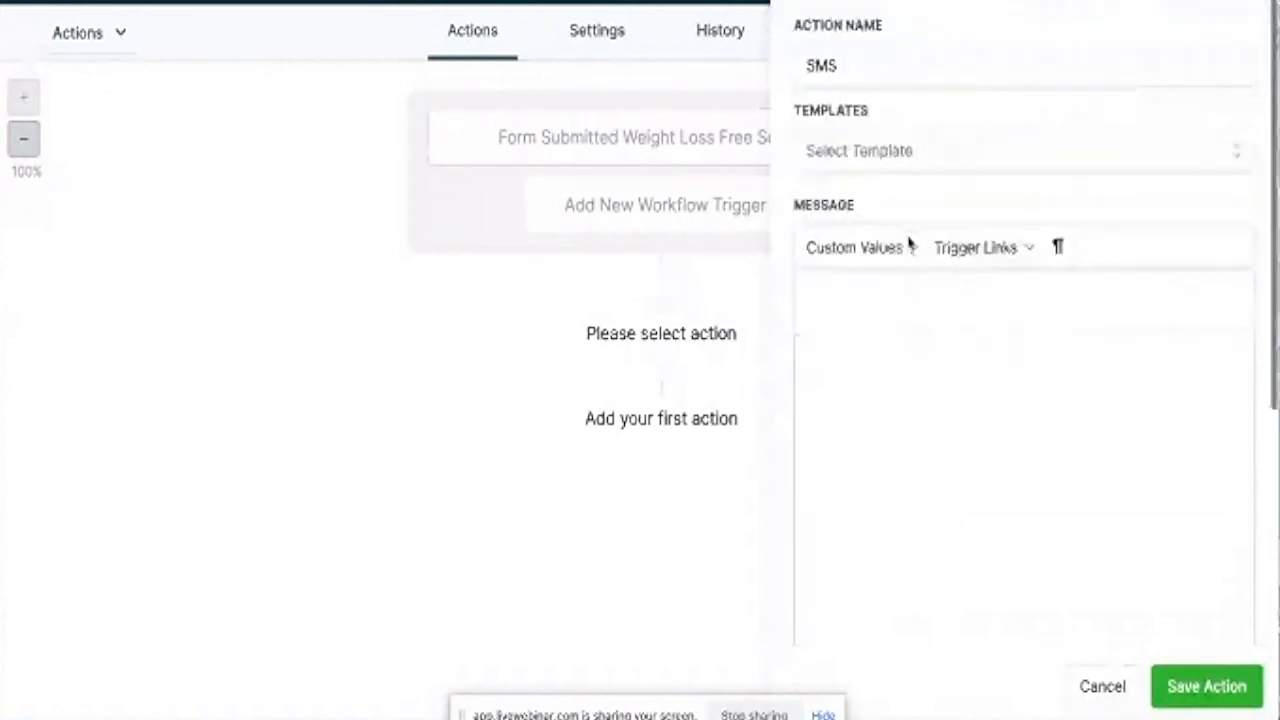
pyautogui.click(889, 67)
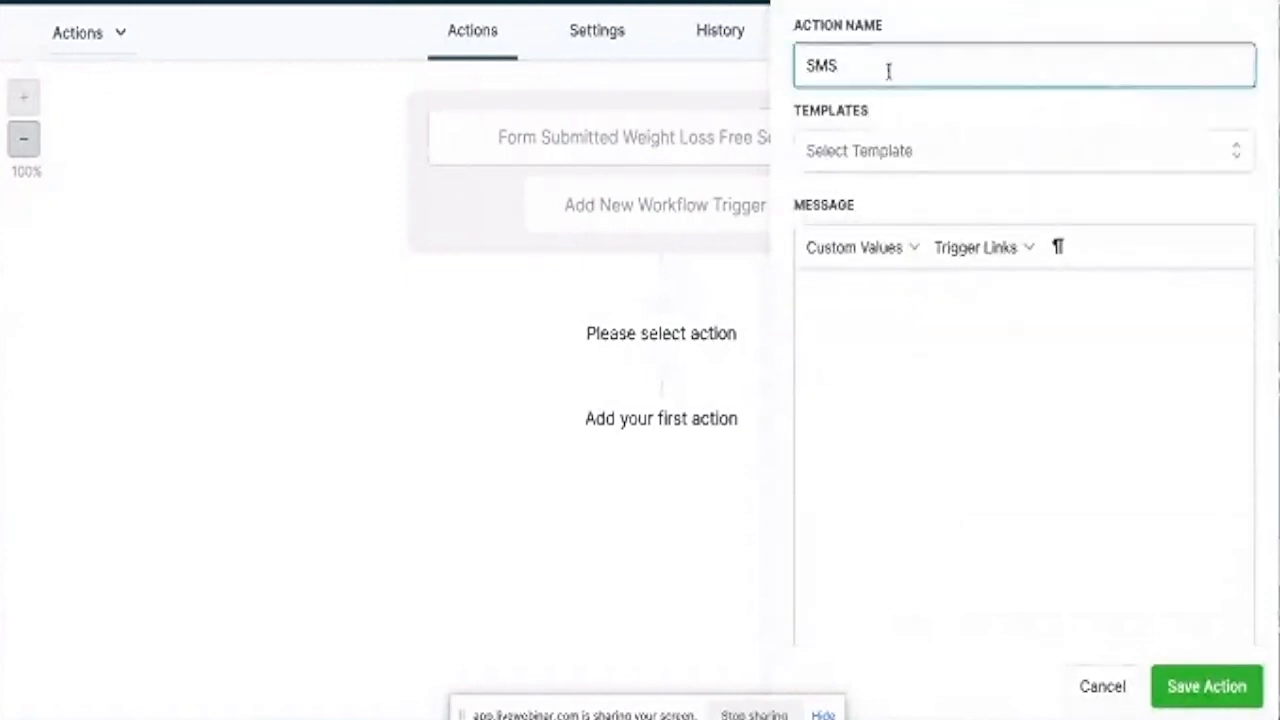
# Write 'Hello' plus the contact's First Name and 'Thank you for your weight loss free screening form submission'.
pyautogui.click(868, 306)
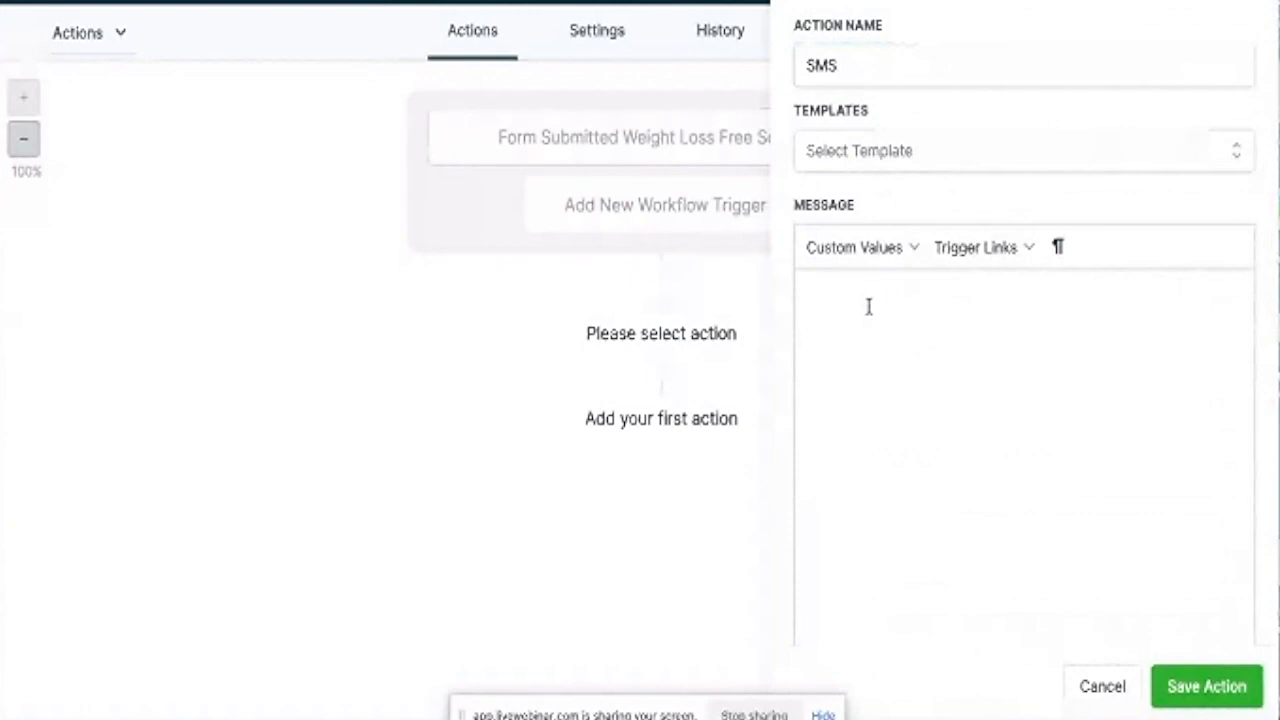
pyautogui.write('H')
pyautogui.write('ello')
pyautogui.click(913, 250)
pyautogui.moveTo(903, 289)
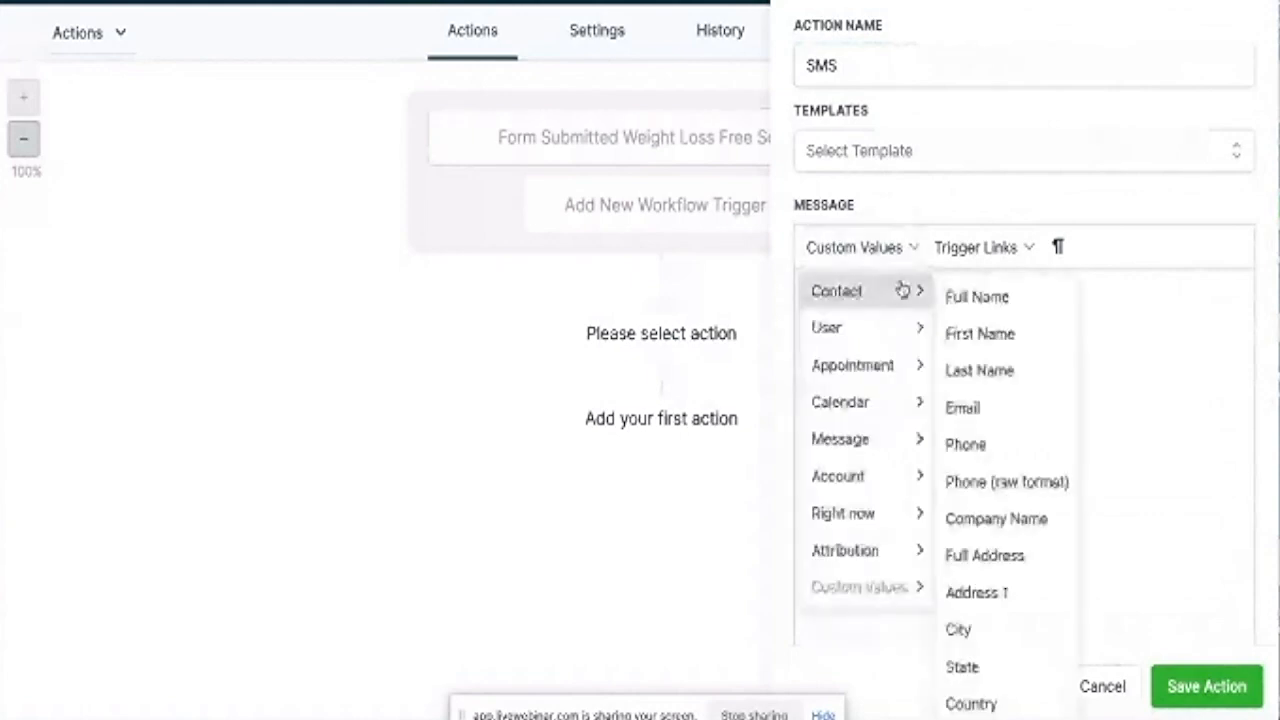
pyautogui.click(960, 336)
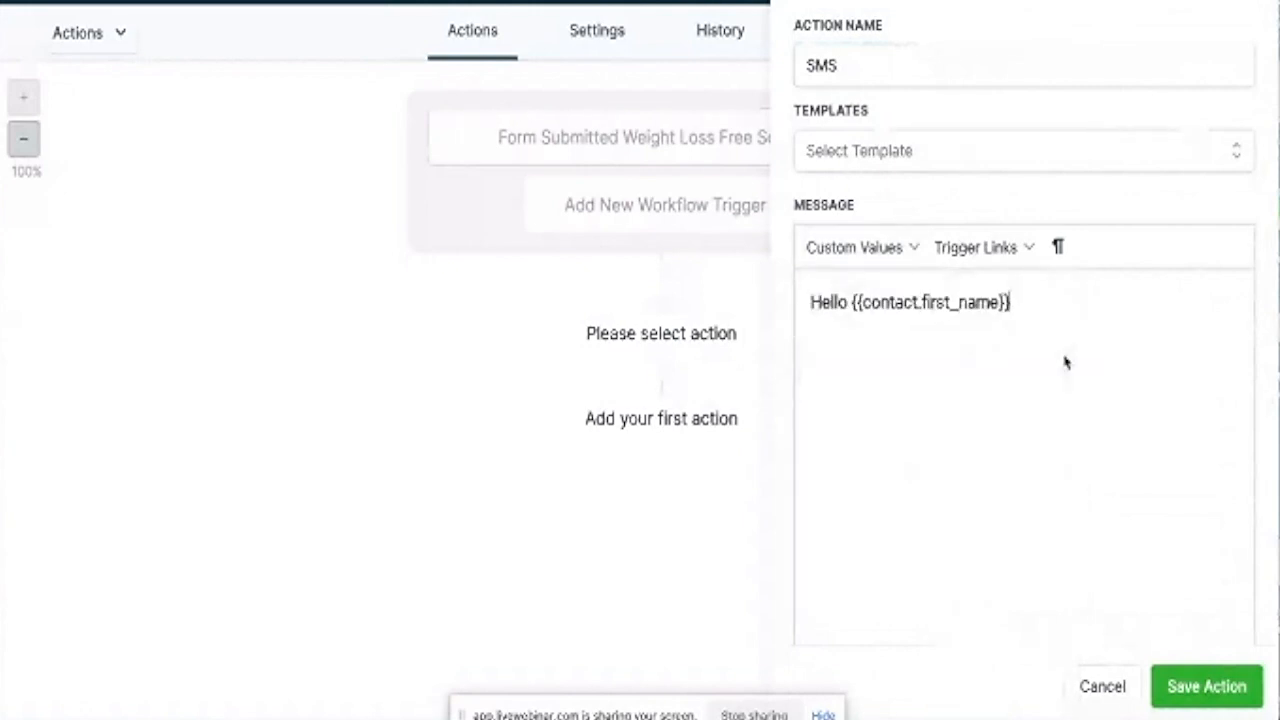
pyautogui.write(', Thank you fo')
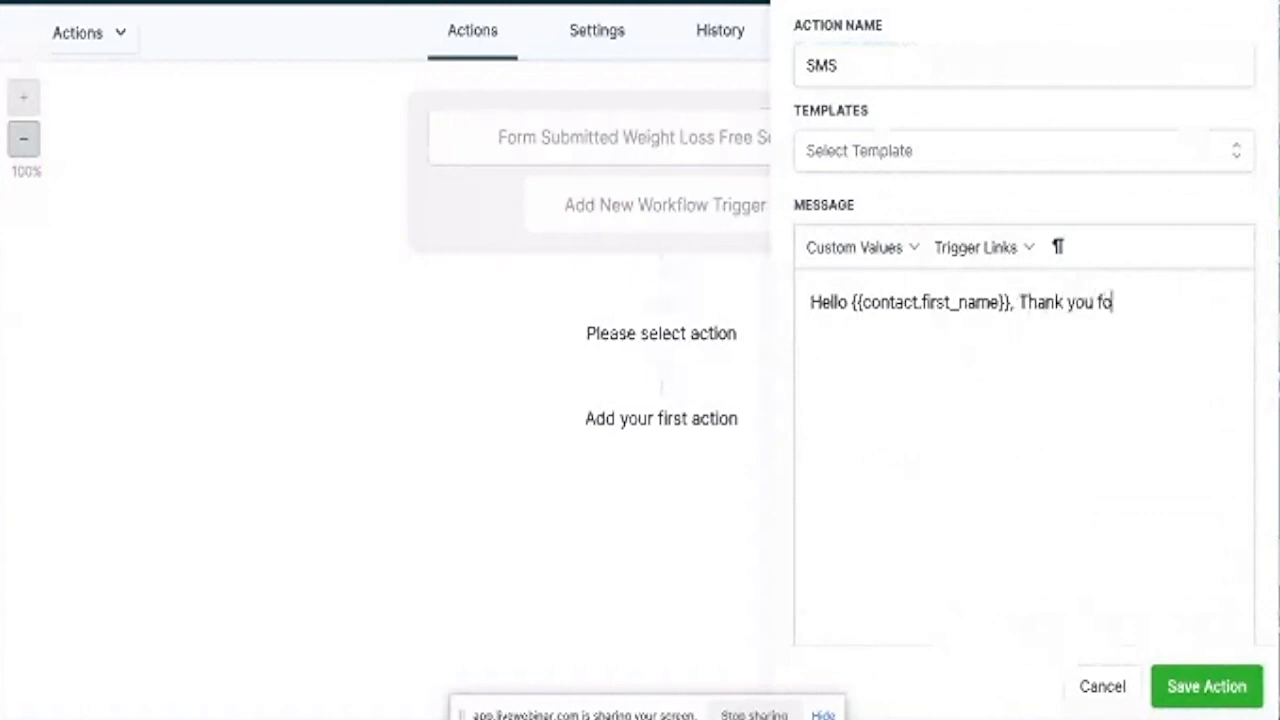
pyautogui.write('r your weight loss')
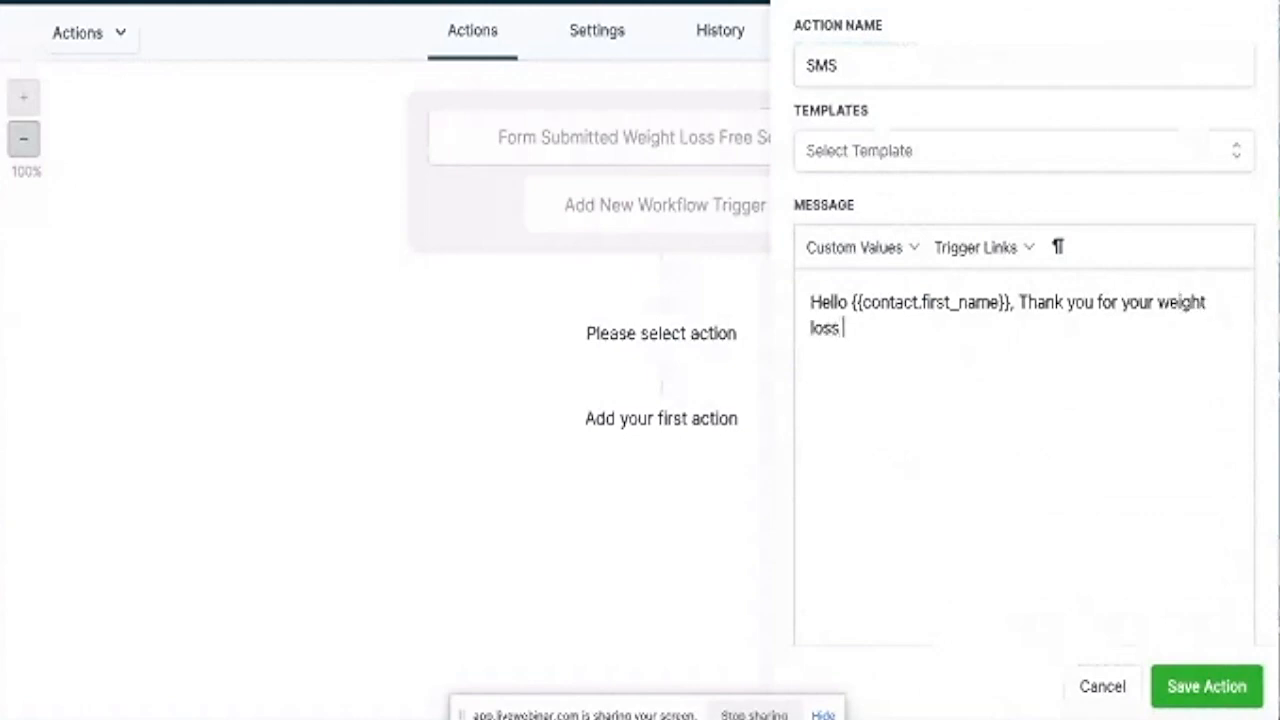
pyautogui.write(' free screen')
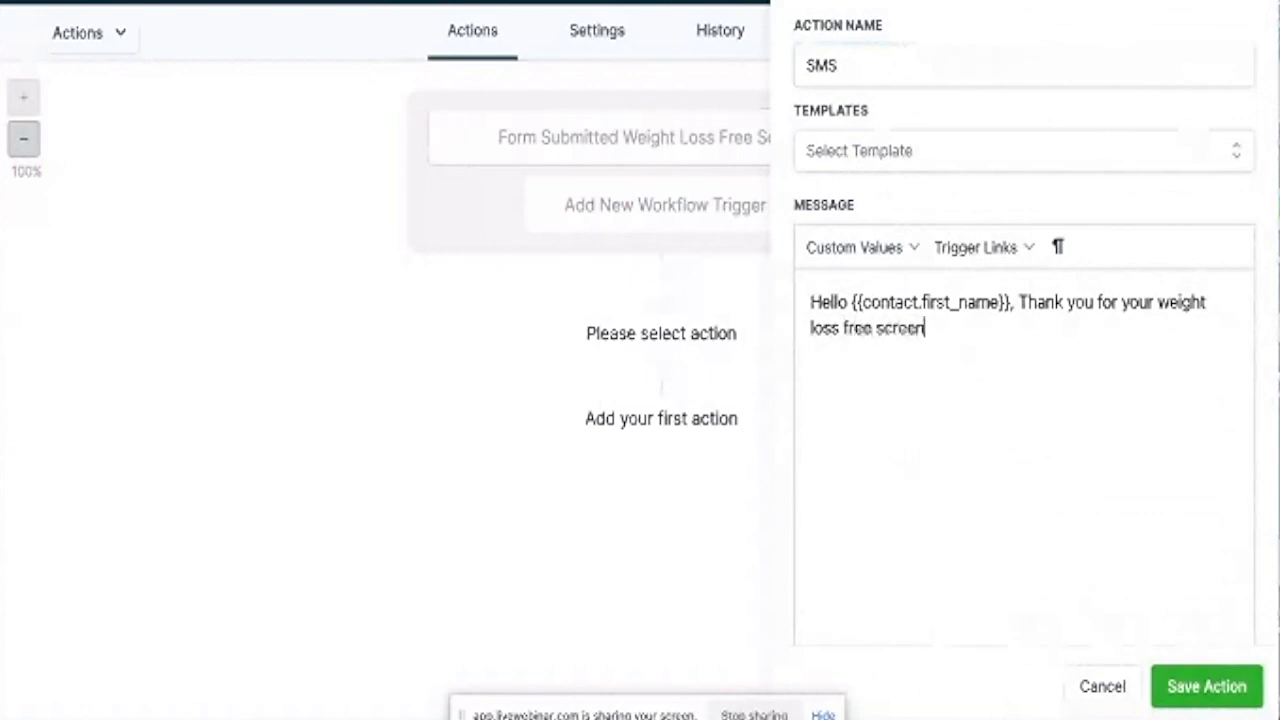
pyautogui.write('ing form ')
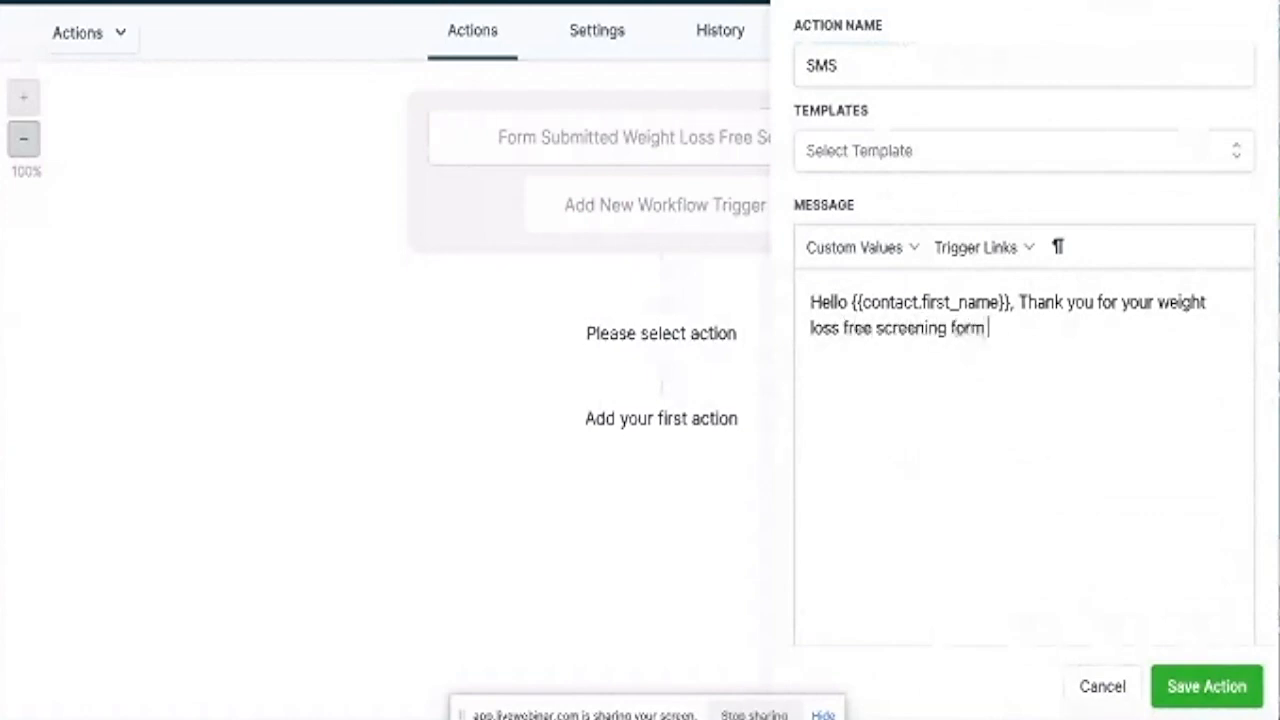
pyautogui.write('submissi')
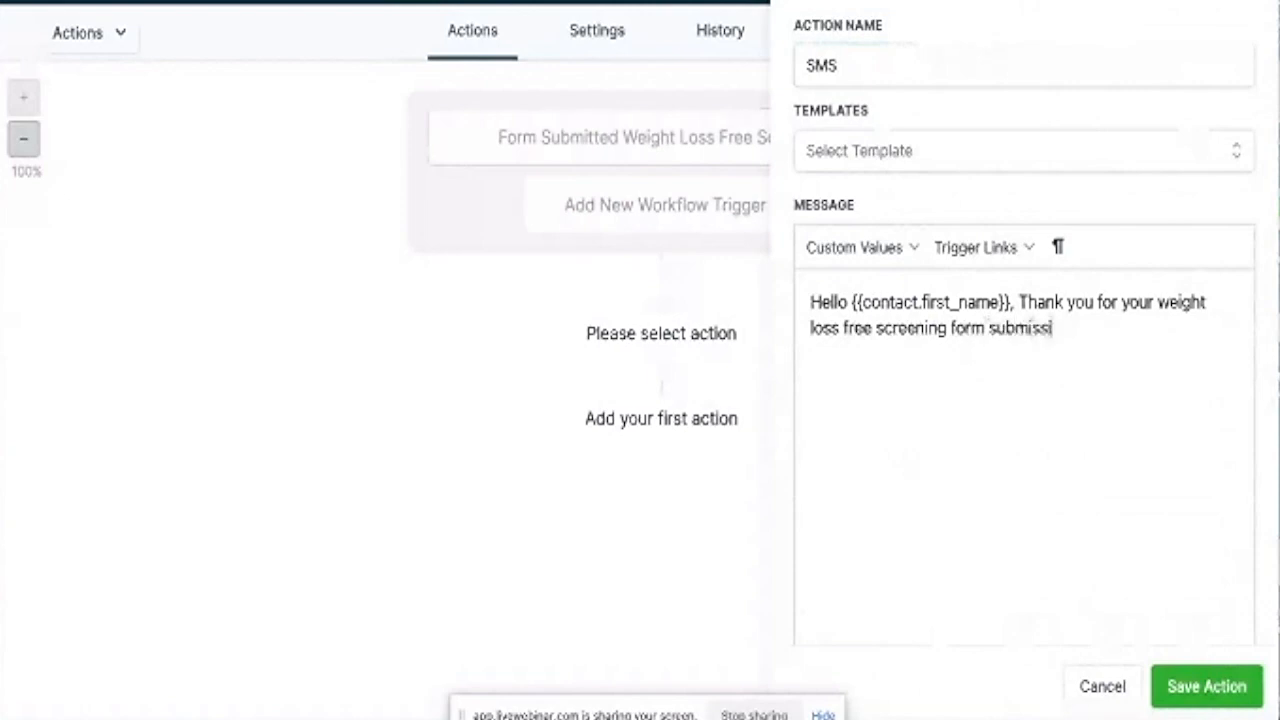
pyautogui.write('on')
# Capitalise 'Weight Loss' in the SMS message.
pyautogui.click(818, 316)
pyautogui.press('BackSpace')
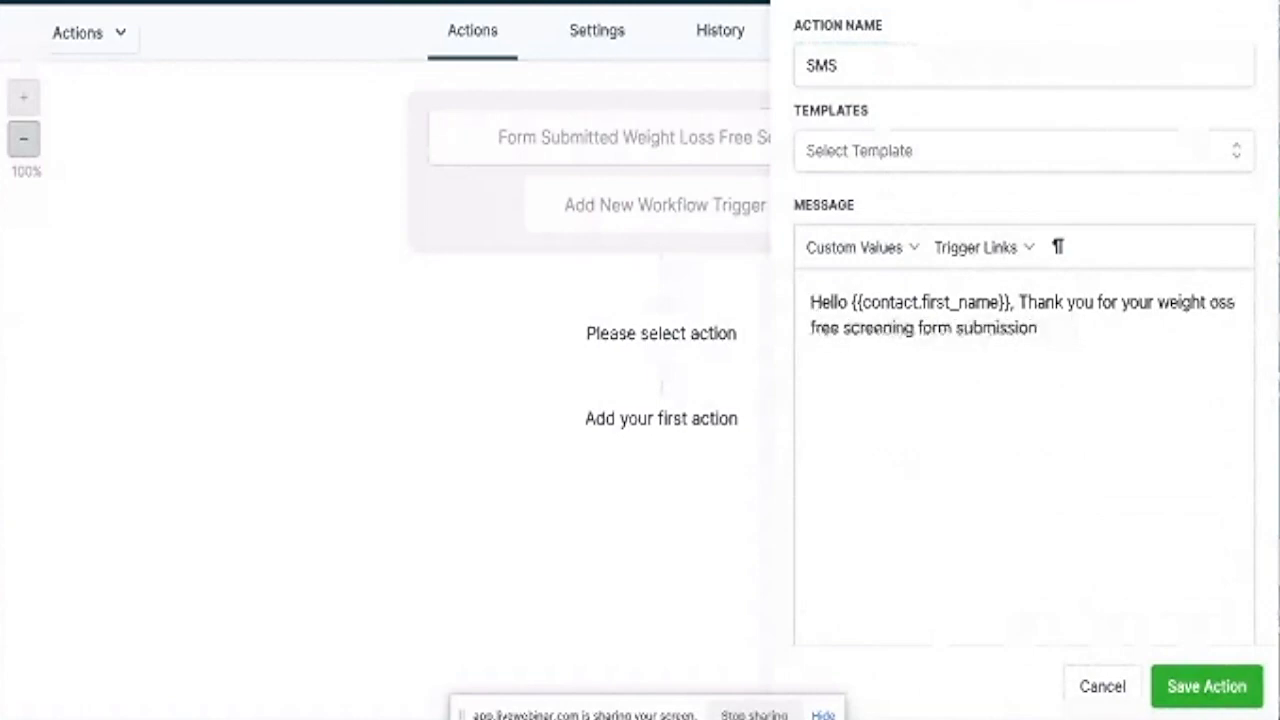
pyautogui.write('L')
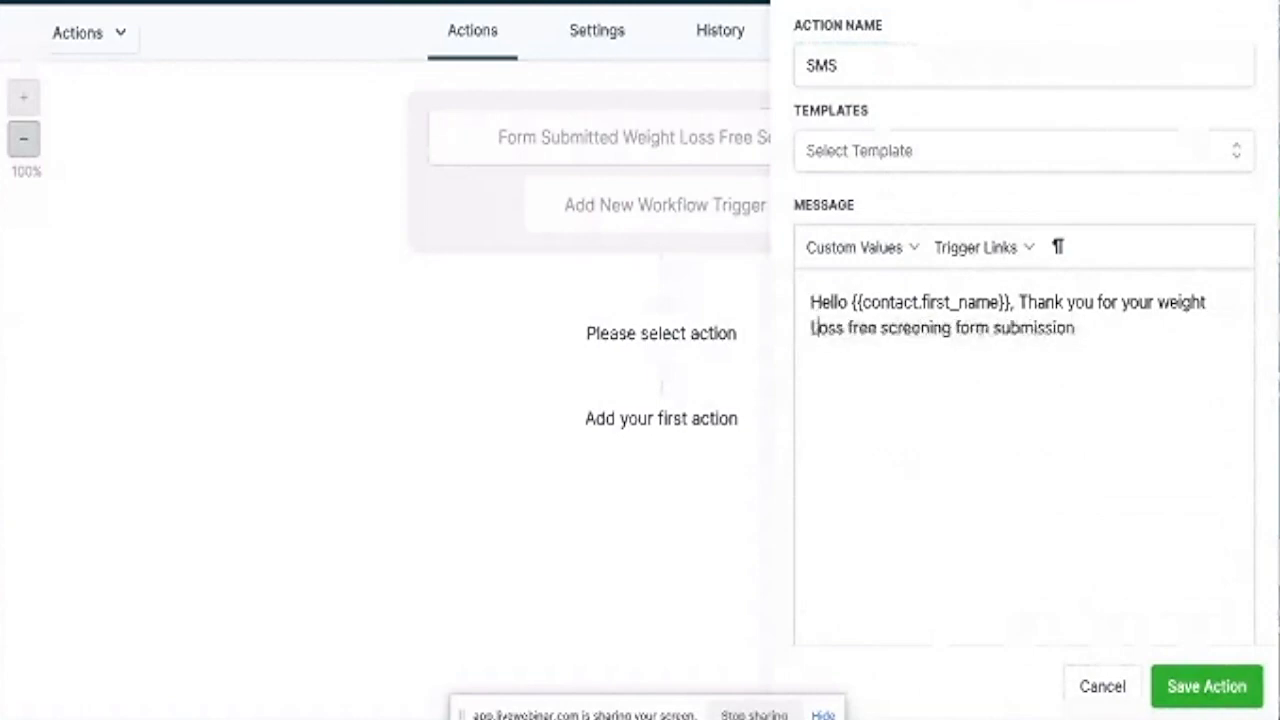
pyautogui.click(1167, 302)
pyautogui.press('BackSpace')
pyautogui.write('W')
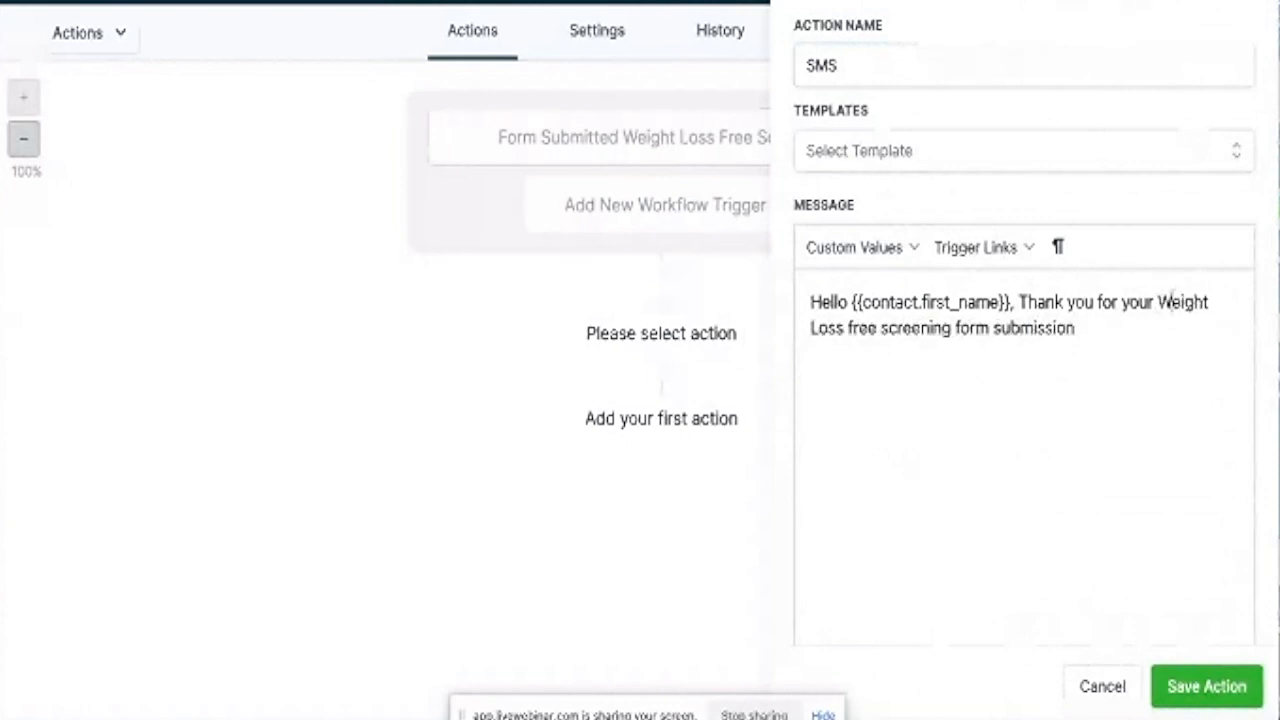
# Add 'We will call you soon to set up an appointment' to the message.
pyautogui.click(1106, 333)
pyautogui.write('.')
pyautogui.write(' I will')
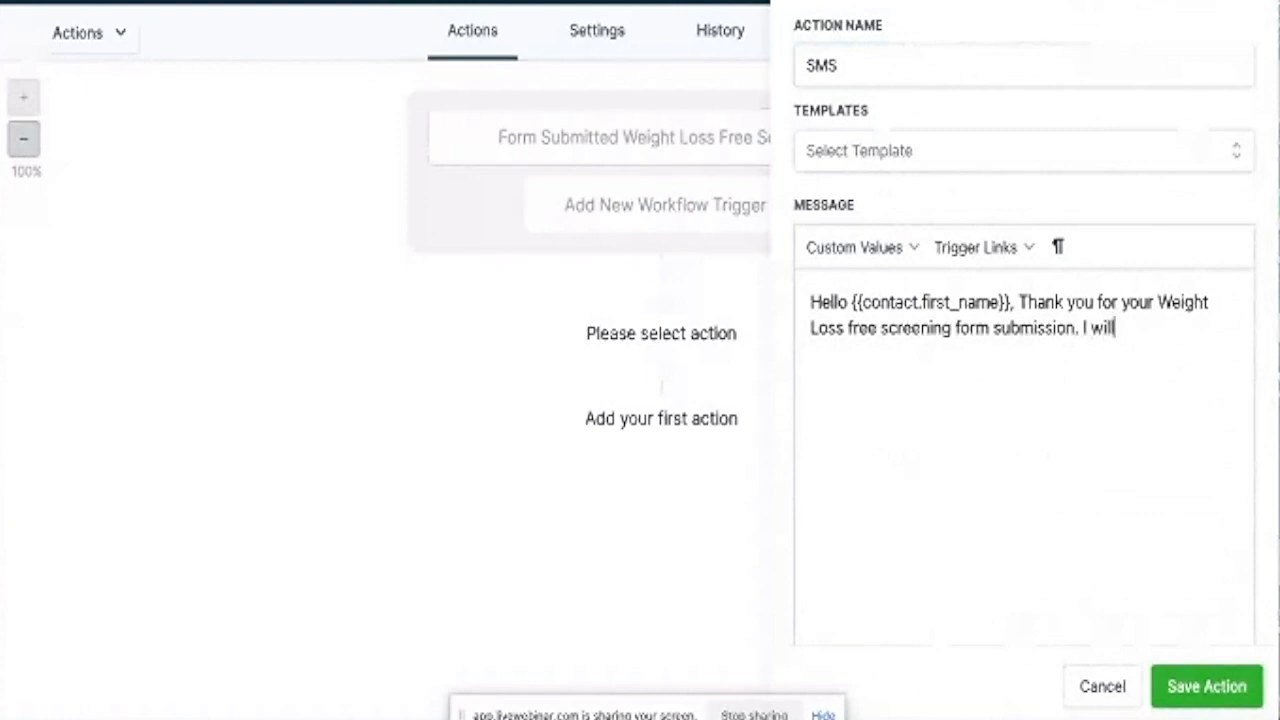
pyautogui.press('BackSpace')
pyautogui.press('BackSpace')
pyautogui.press('BackSpace')
pyautogui.press('BackSpace')
pyautogui.press('BackSpace')
pyautogui.write('We will call you soonn')
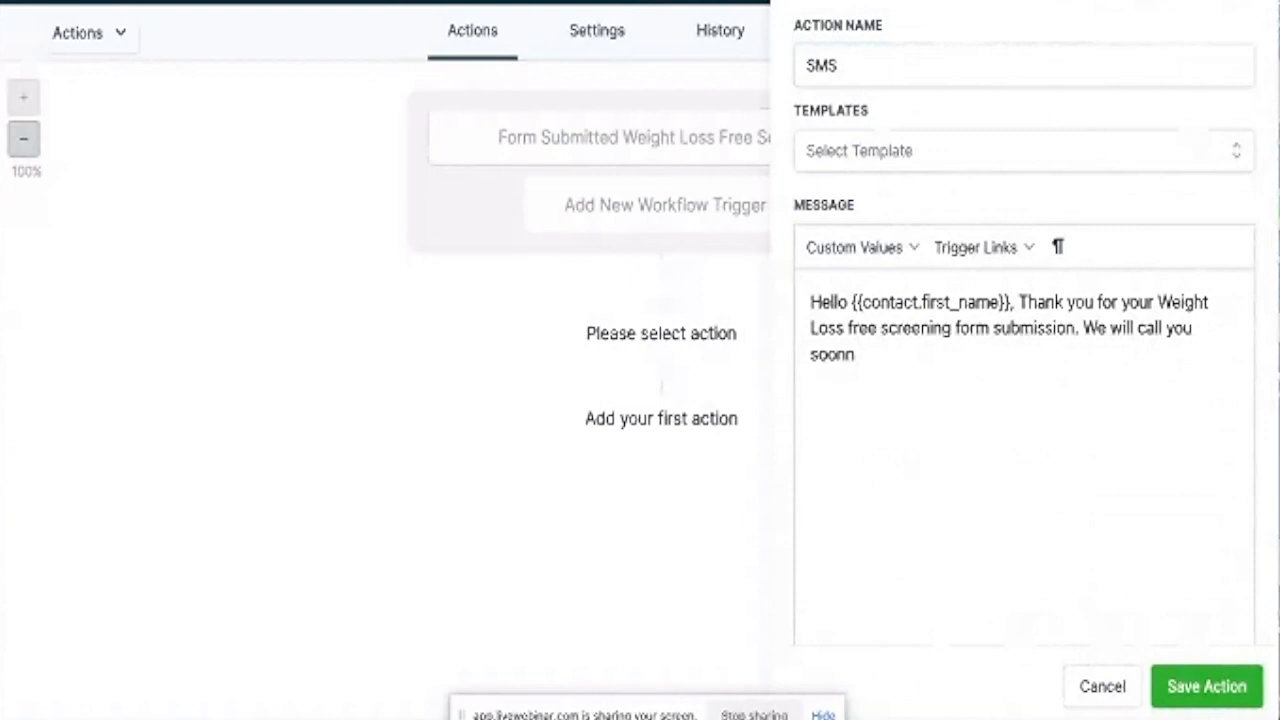
pyautogui.press('BackSpace')
pyautogui.write('to set u')
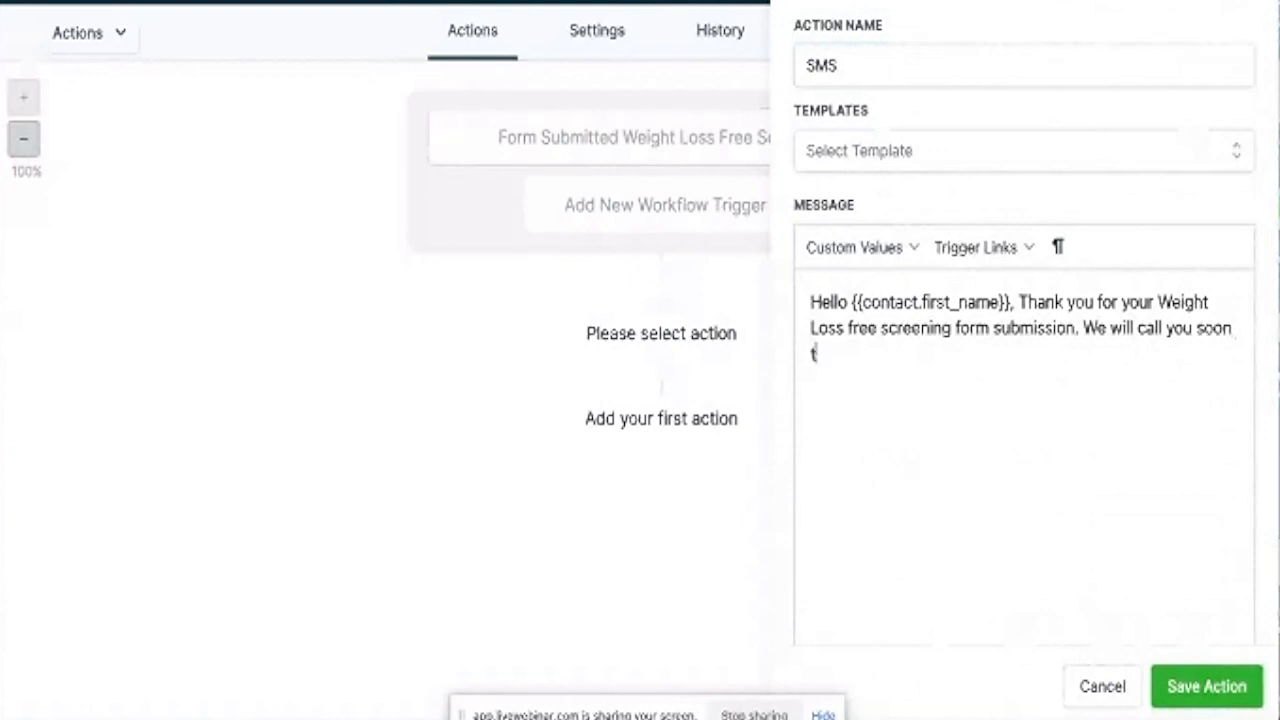
pyautogui.write('p an appointment')
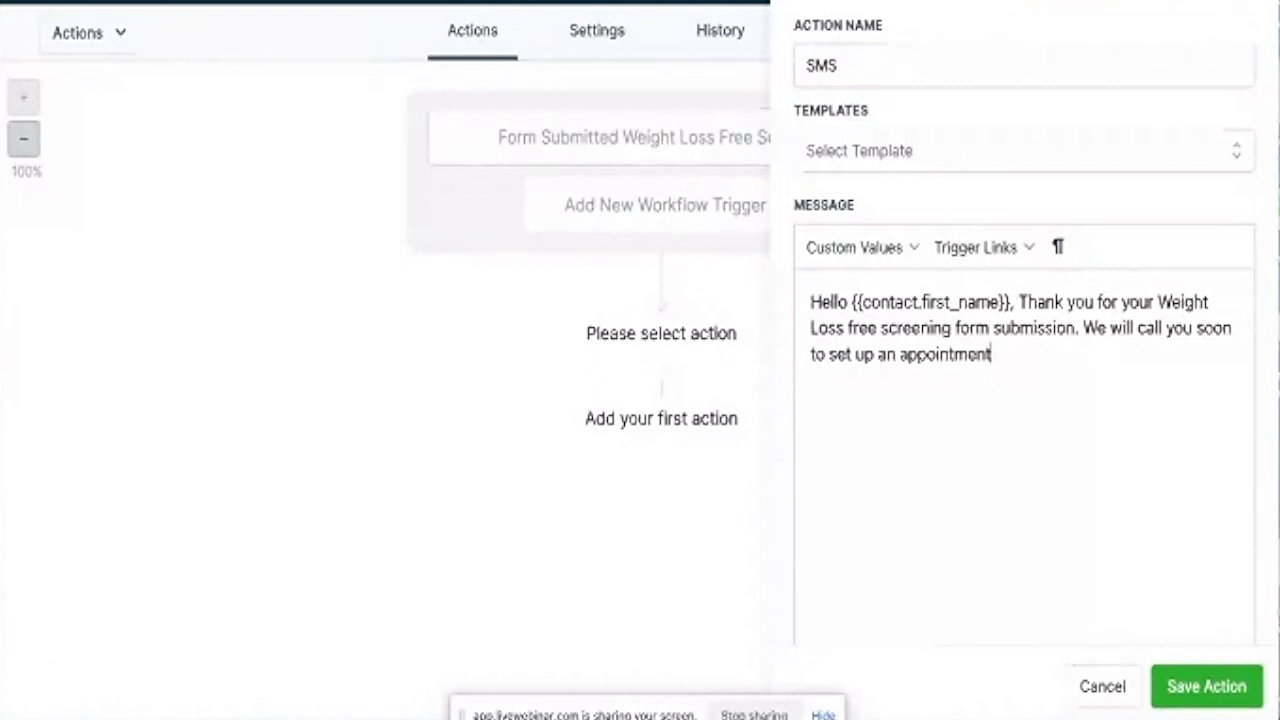
# Add 'Before this call, review our testimonials' and sign off 'Regards Hypnosis By Doctors'.
pyautogui.write('. Before this call')
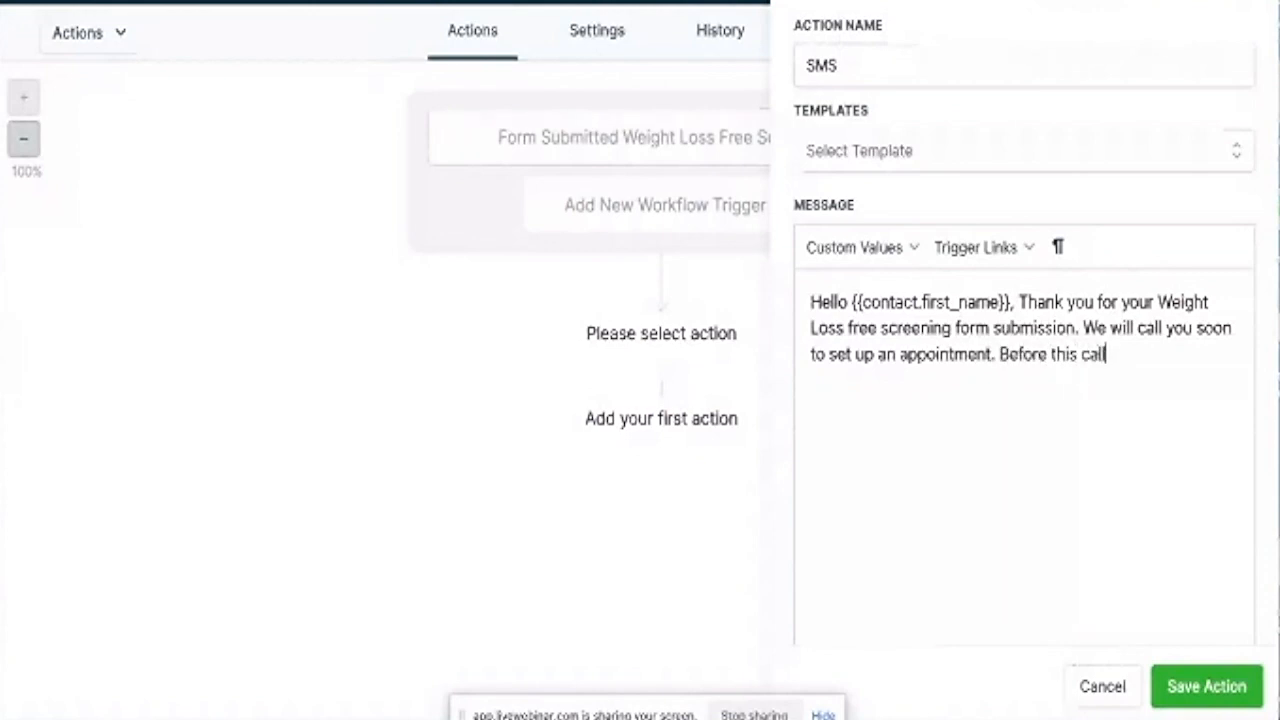
pyautogui.write(', review our te')
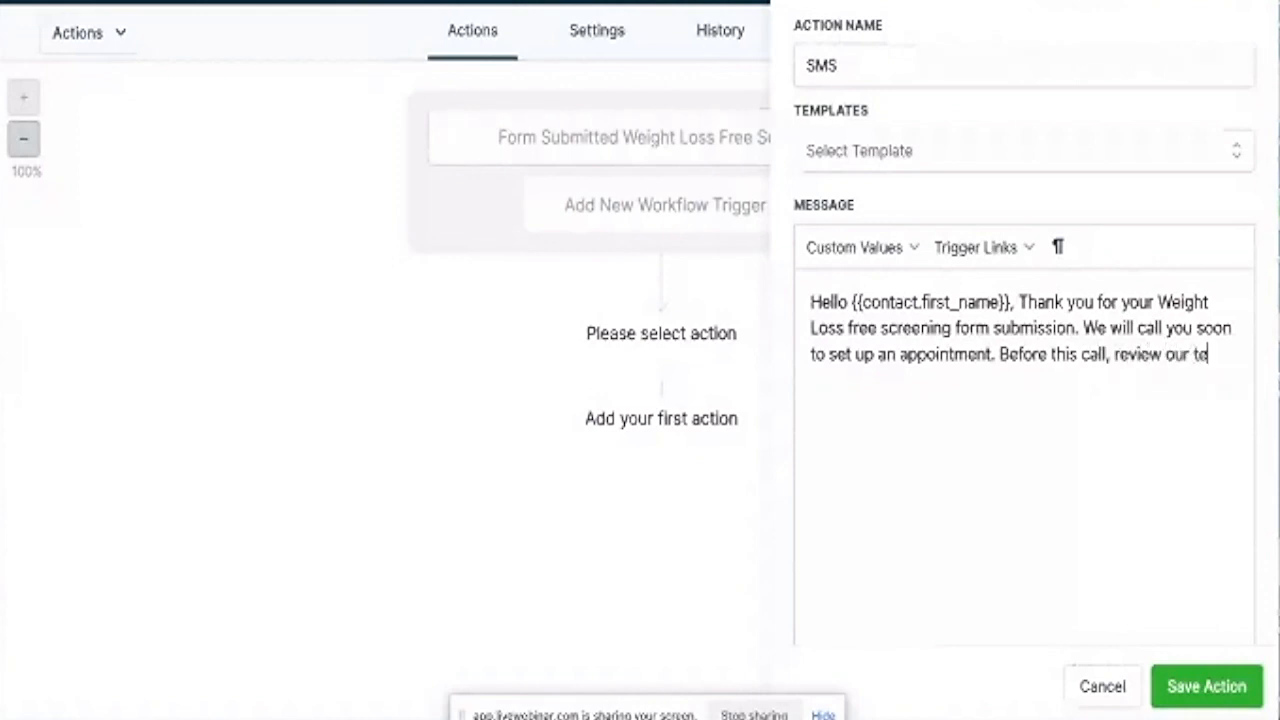
pyautogui.write('stimonials')
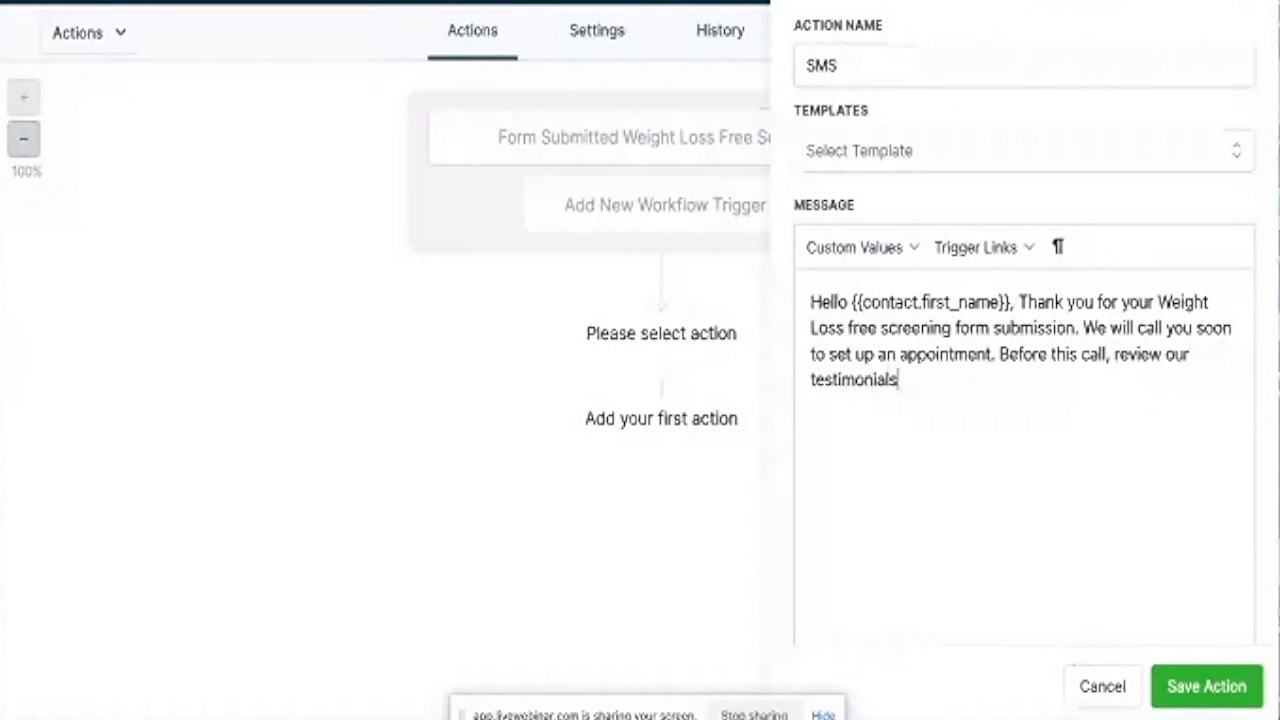
pyautogui.write('.')
pyautogui.press('BackSpace')
pyautogui.press('BackSpace')
pyautogui.write(', Regards')
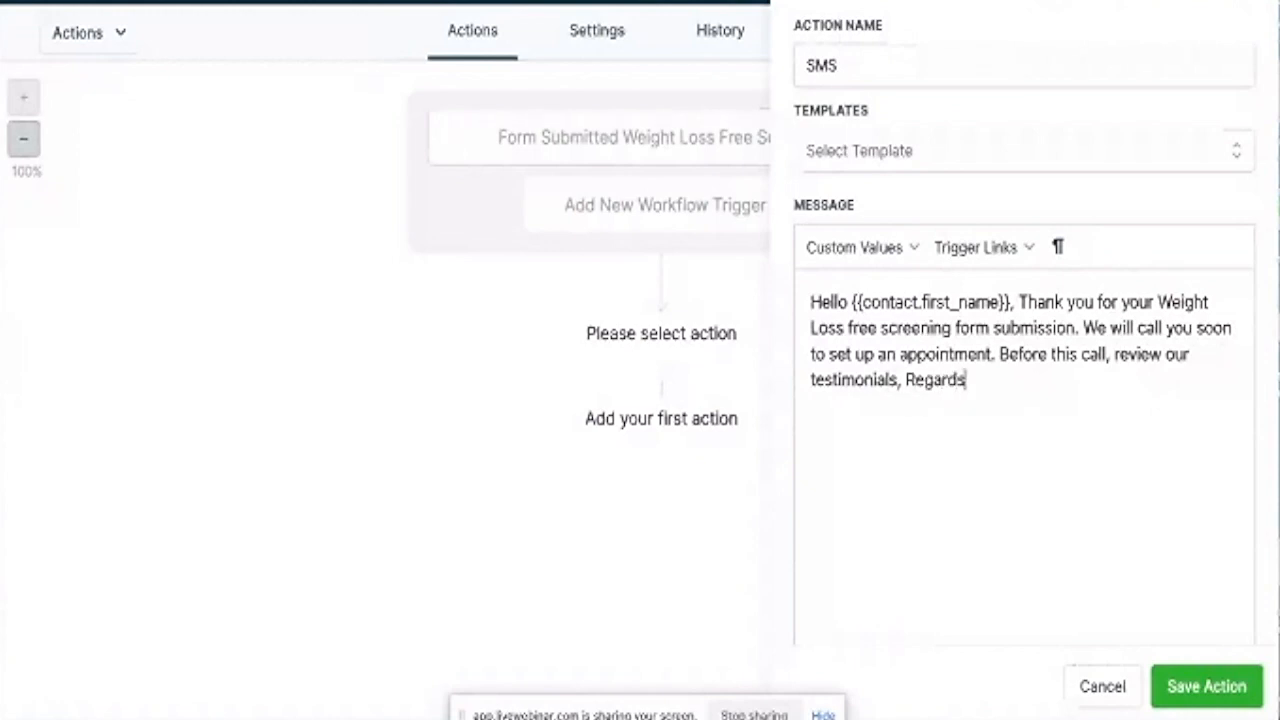
pyautogui.write('Hypnosis By Doctors')
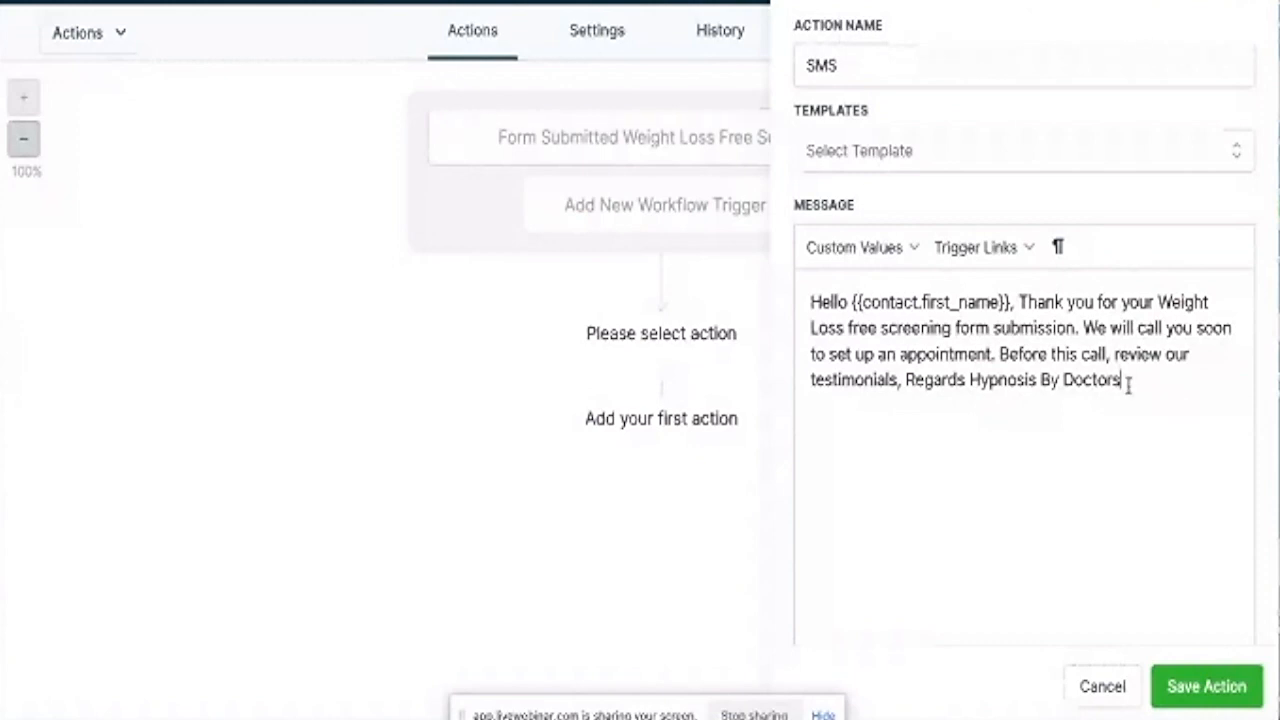
# Copy the full SMS message text and save the SMS action.
pyautogui.moveTo(1128, 382); pyautogui.dragTo(808, 302)
pyautogui.rightClick(826, 318)
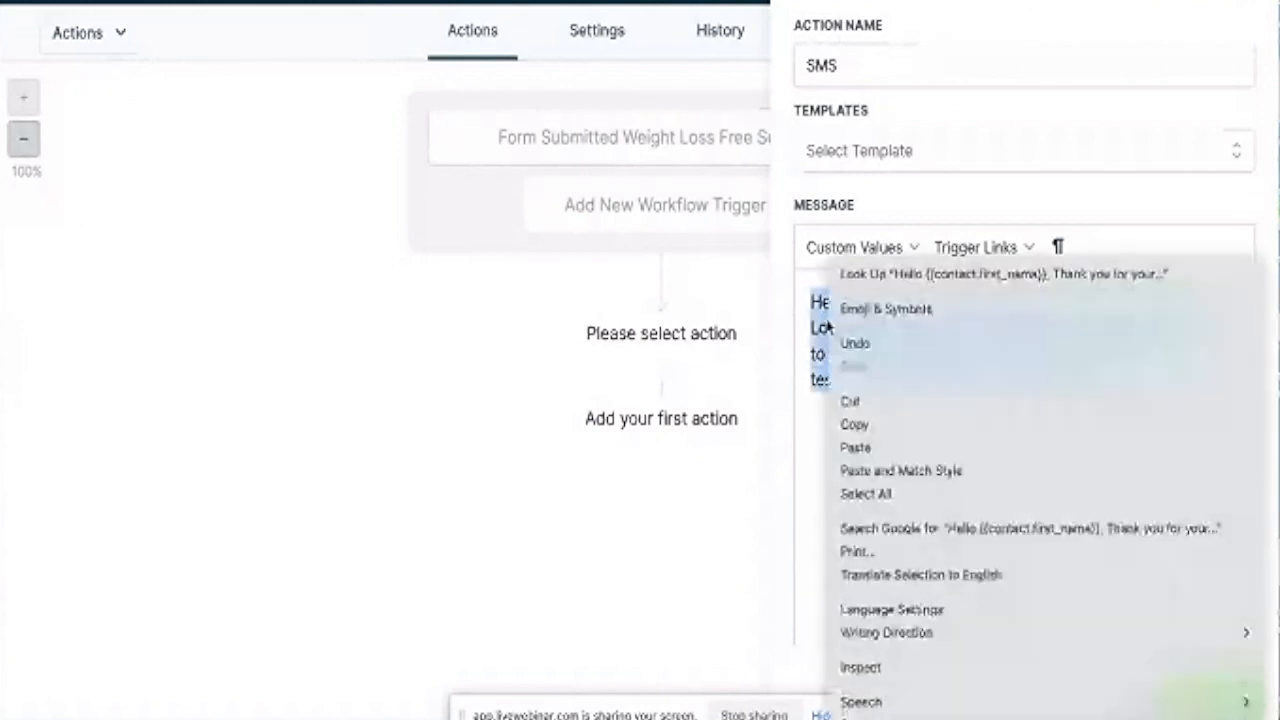
pyautogui.click(857, 427)
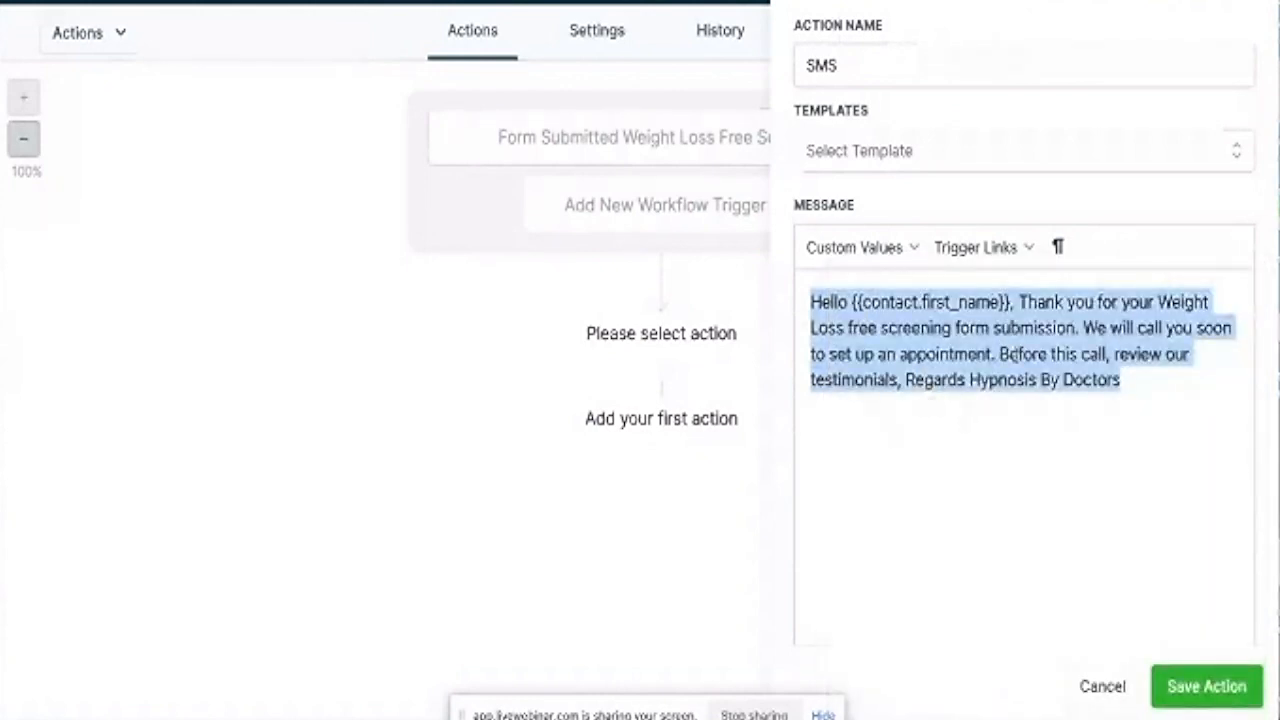
pyautogui.click(1210, 690)
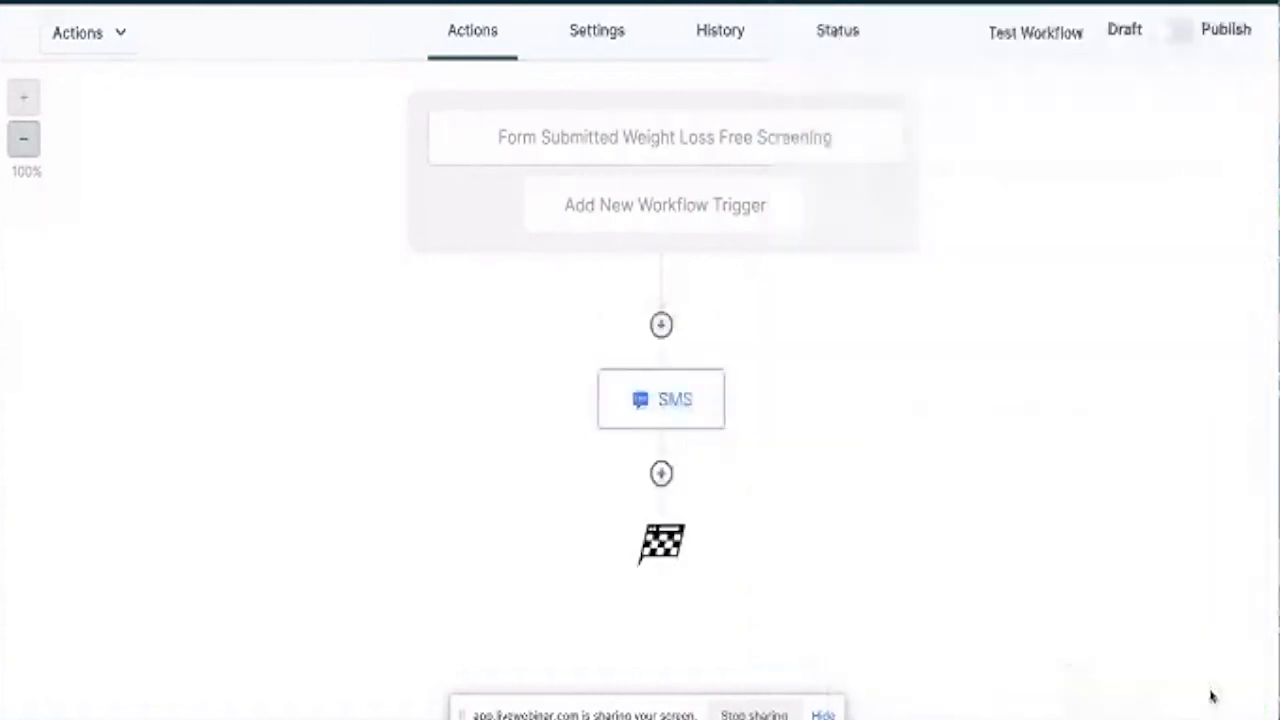
pyautogui.moveTo(662, 380)
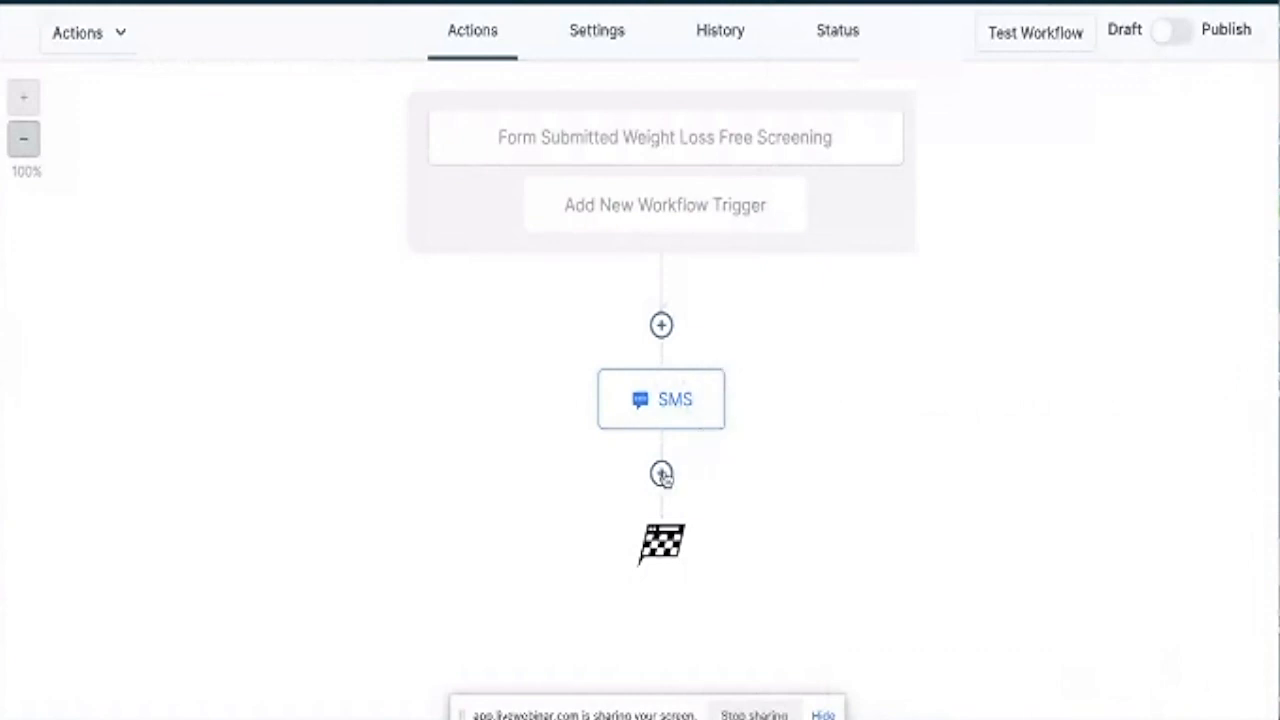
# Add a Send Email step after the SMS with sender name Hypnosis By Doctors.
pyautogui.click(661, 475)
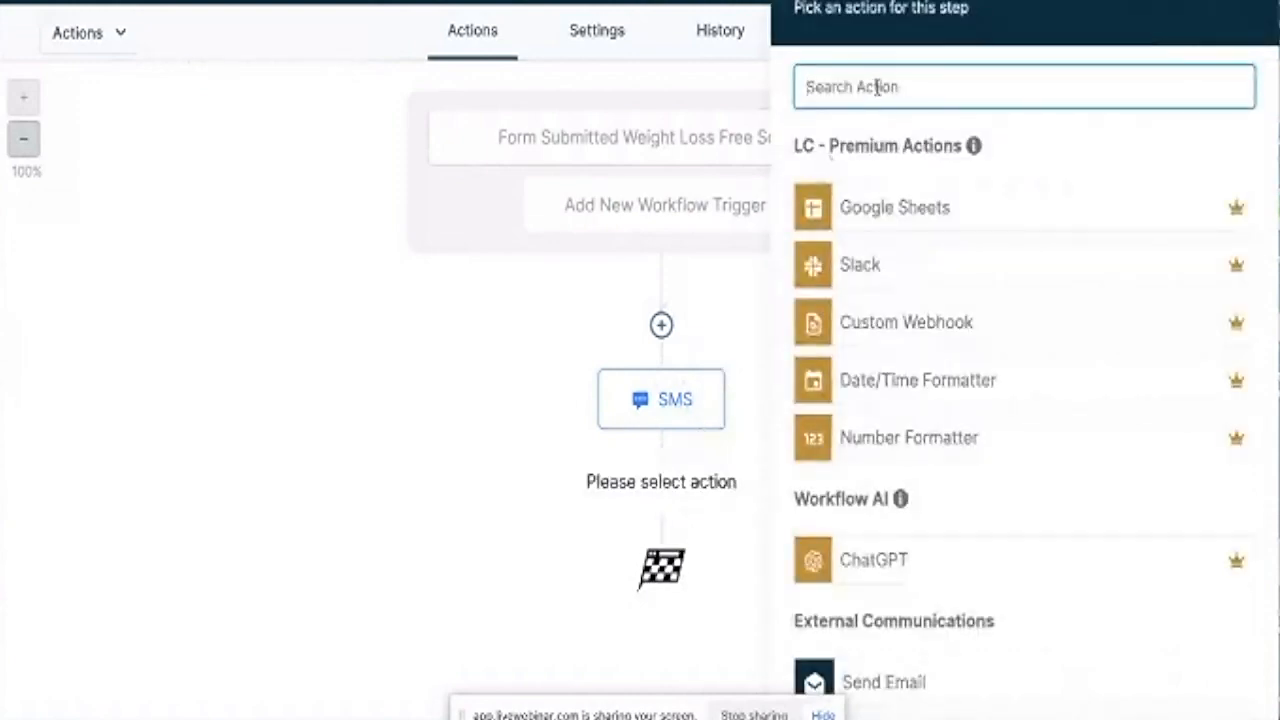
pyautogui.write('send')
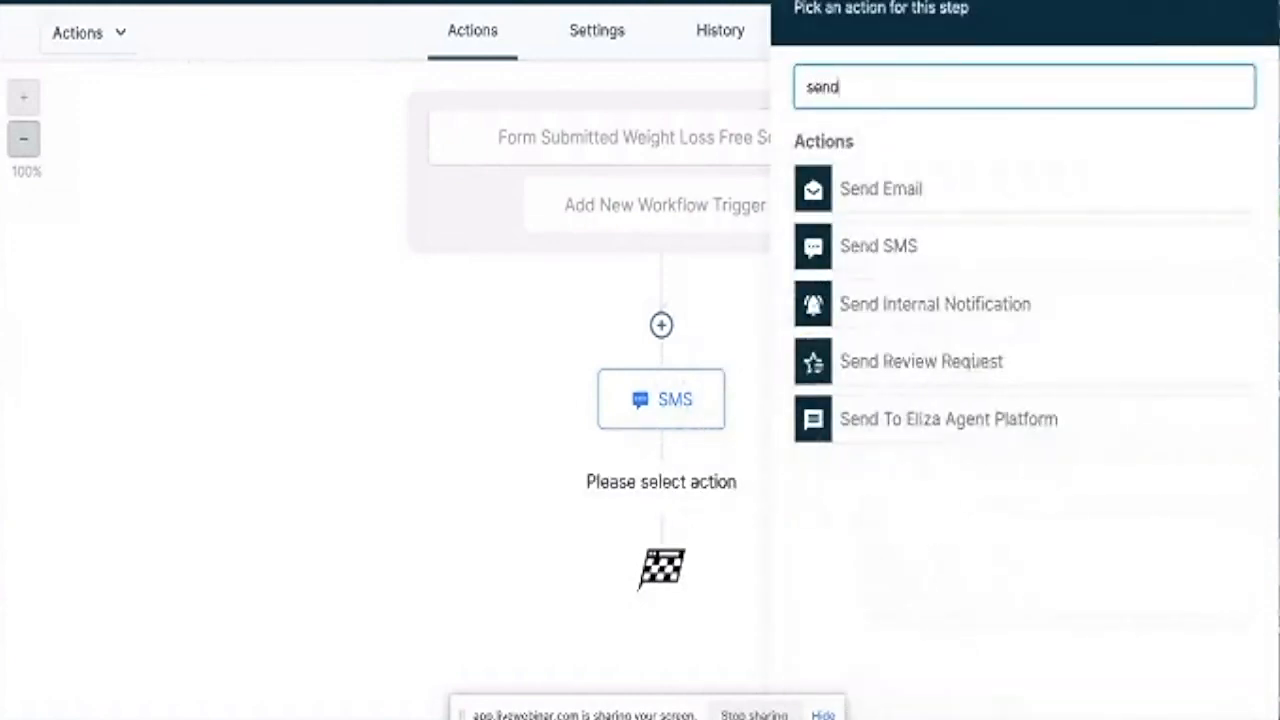
pyautogui.click(900, 182)
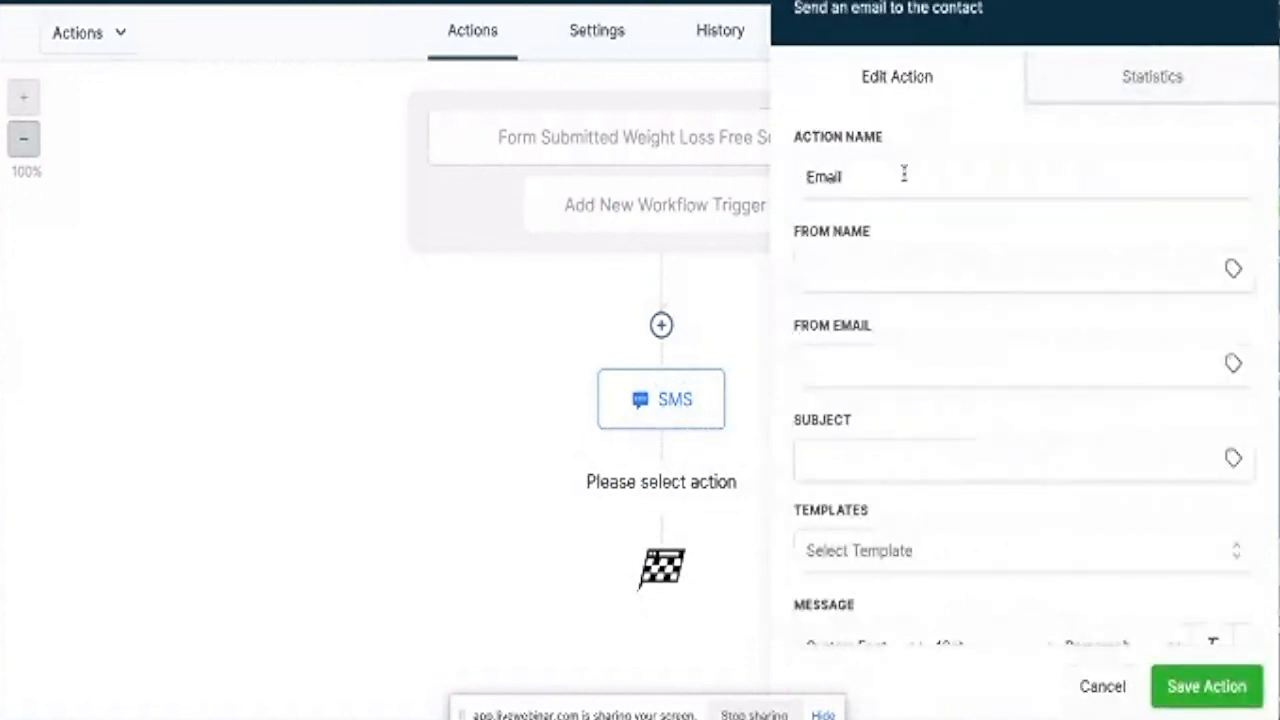
pyautogui.click(875, 267)
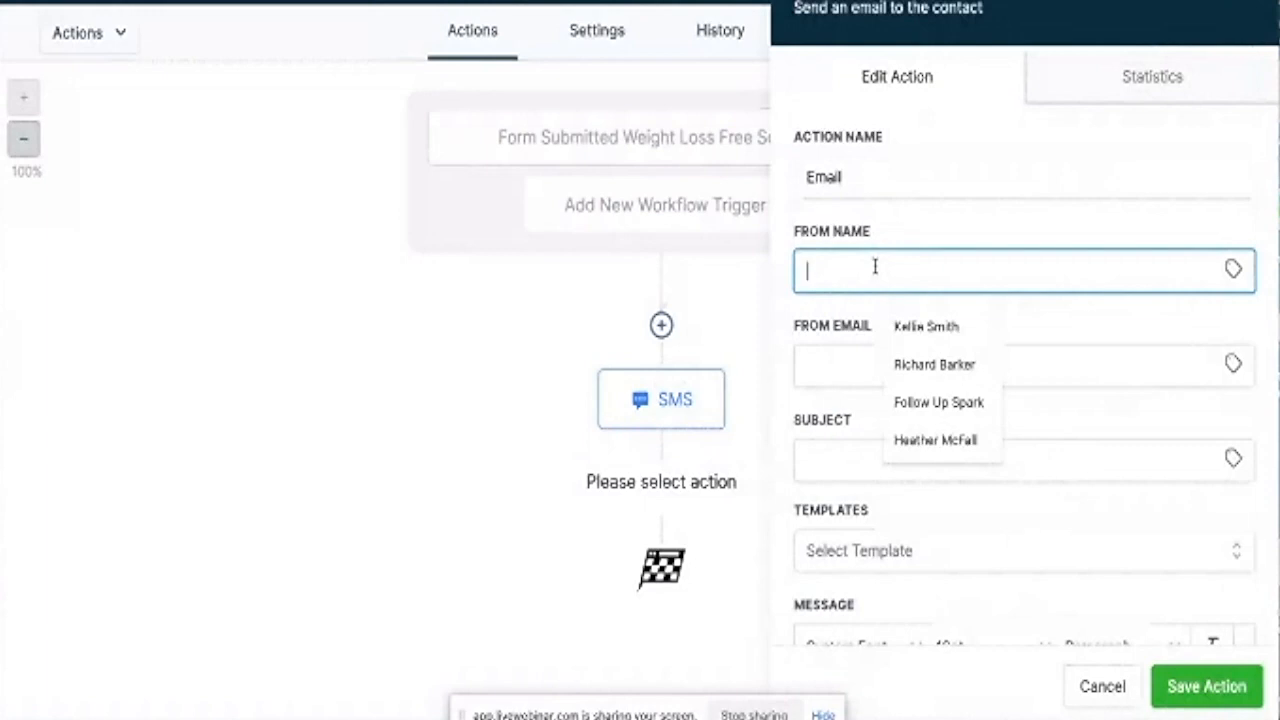
pyautogui.write('Hypnosi')
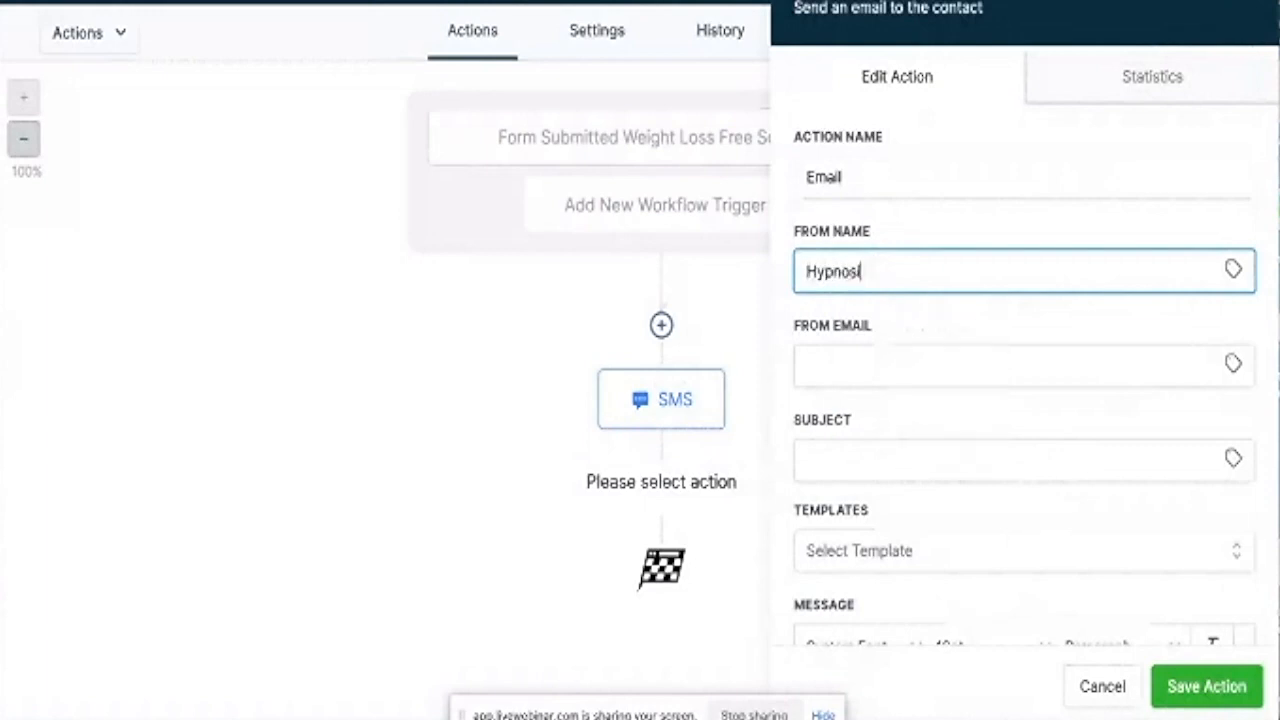
pyautogui.write('s By Doctors')
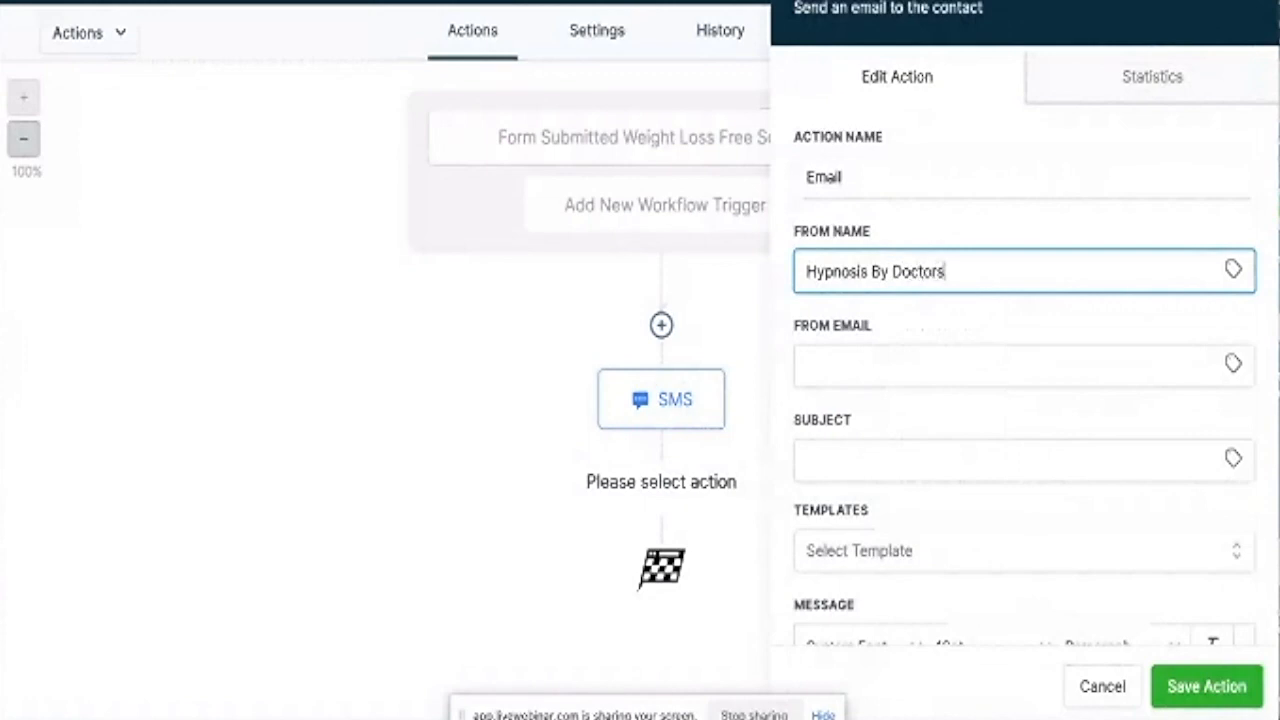
# Enter the sender e-mail address and the subject 'Screening Form Received'.
pyautogui.click(858, 375)
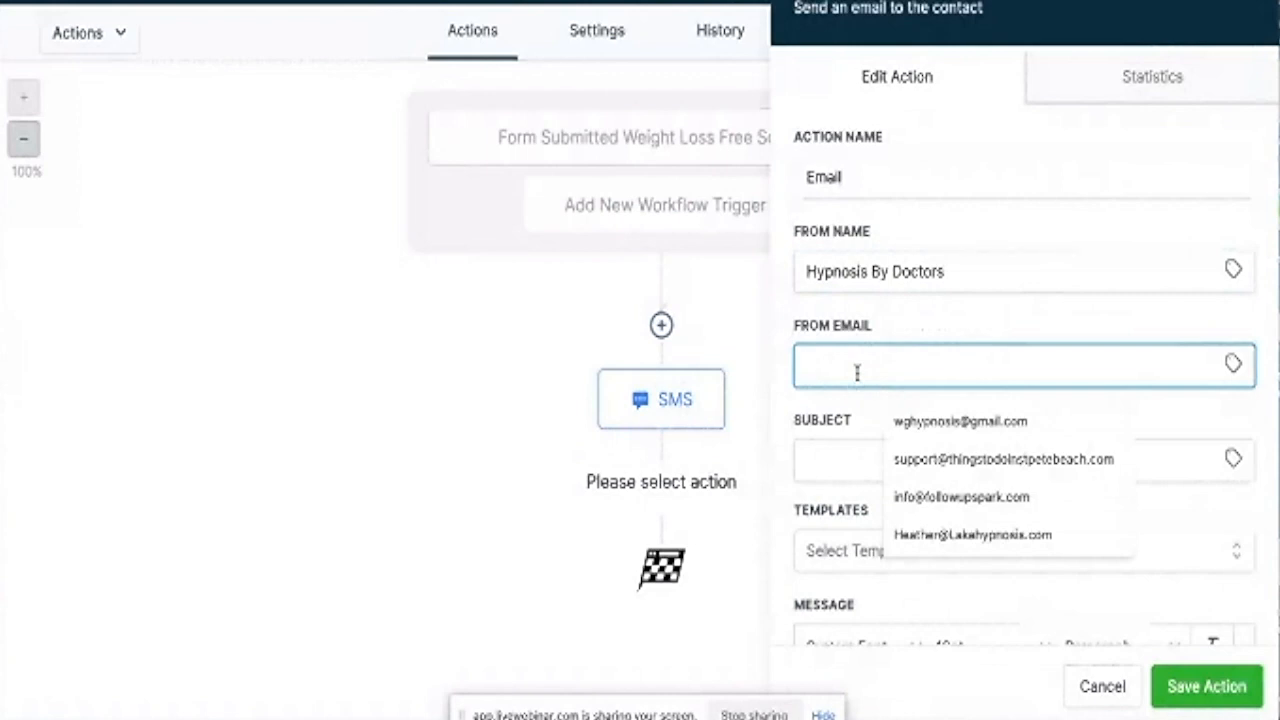
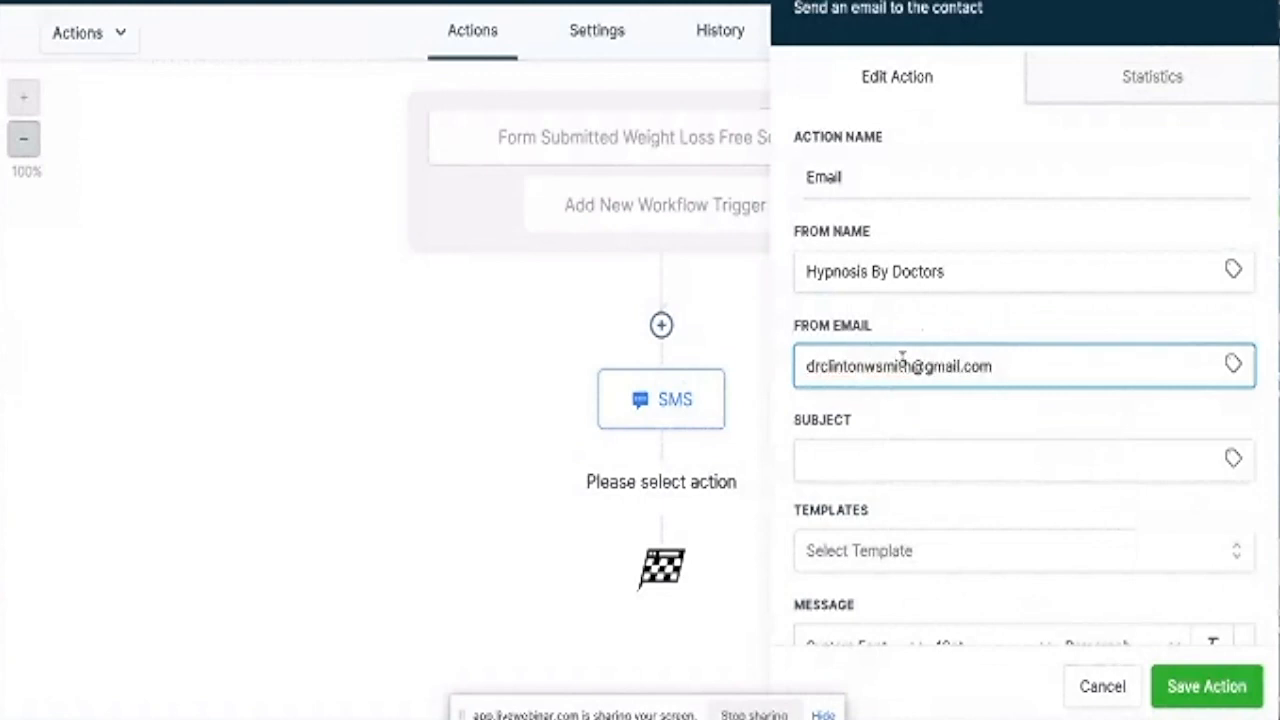
pyautogui.moveTo(992, 366); pyautogui.dragTo(808, 358)
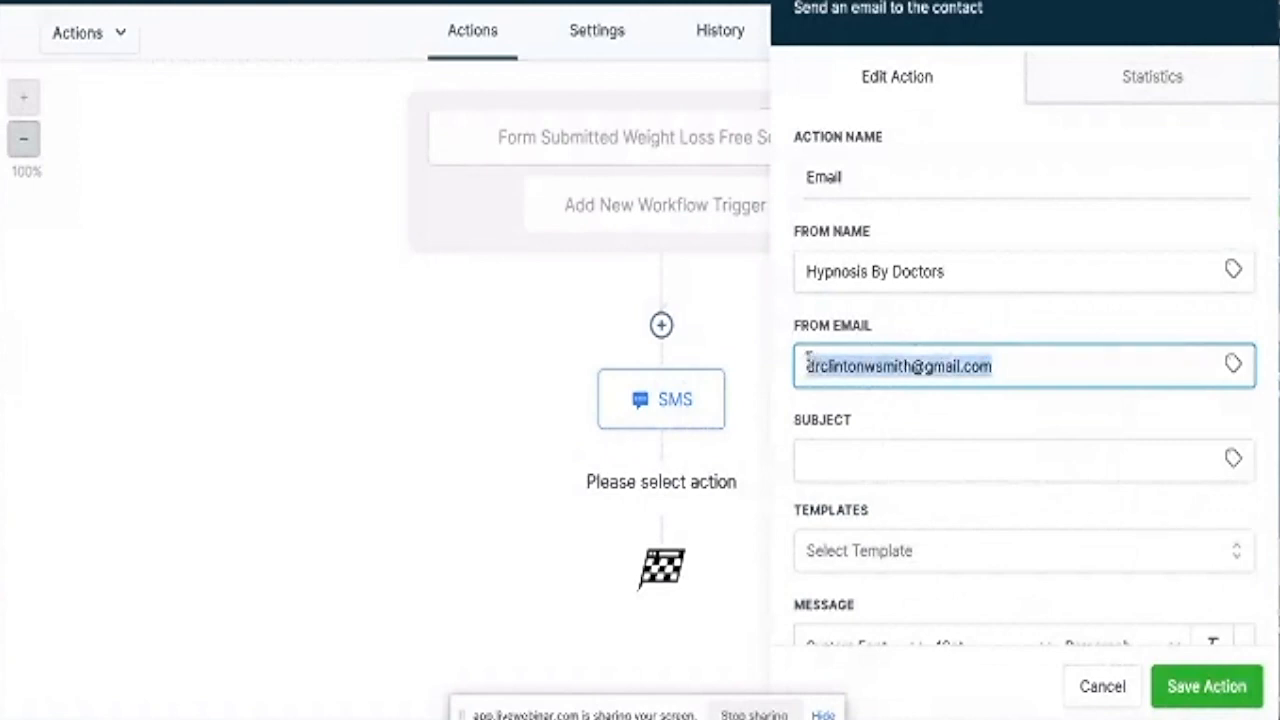
pyautogui.click(826, 459)
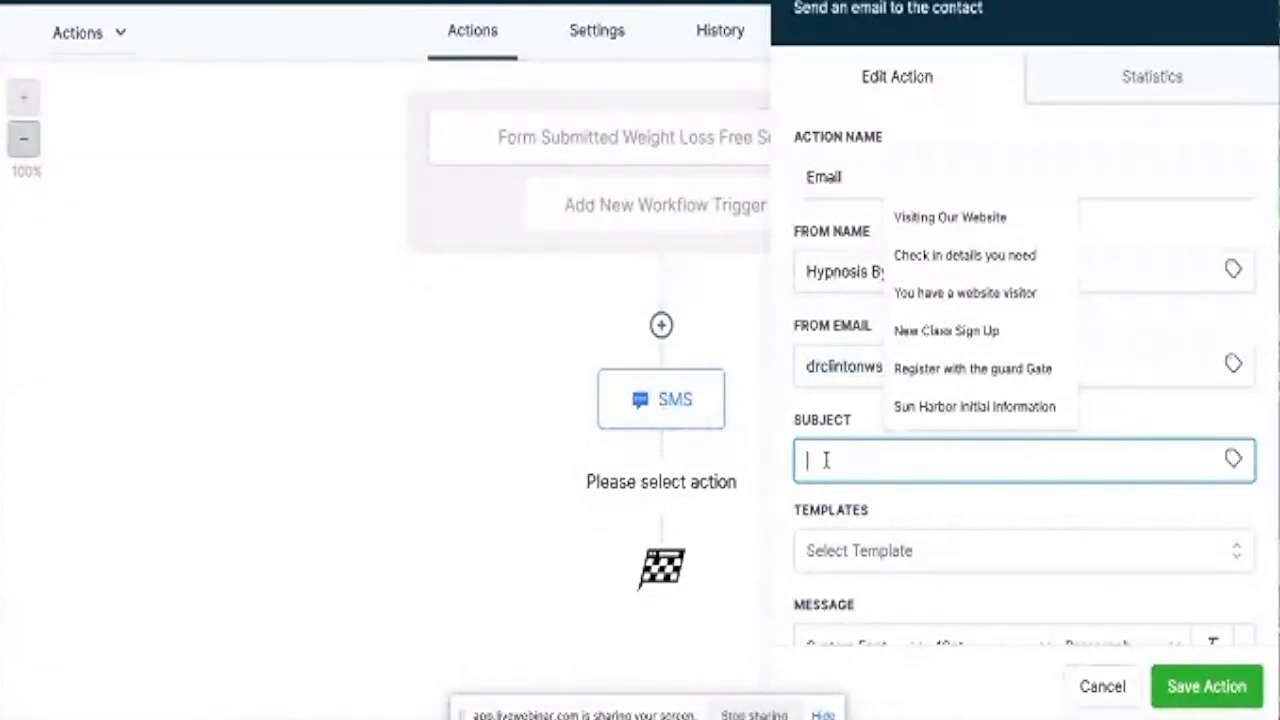
pyautogui.write('S')
pyautogui.press('BackSpace')
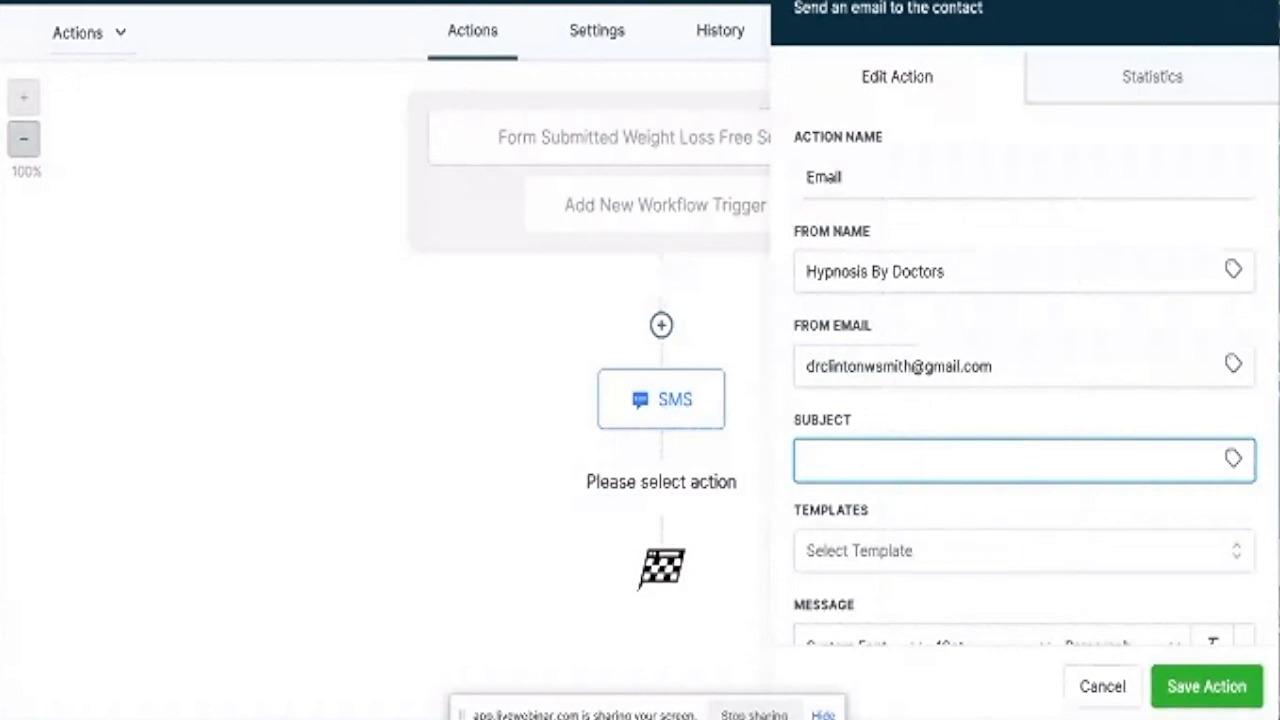
pyautogui.write('Screening')
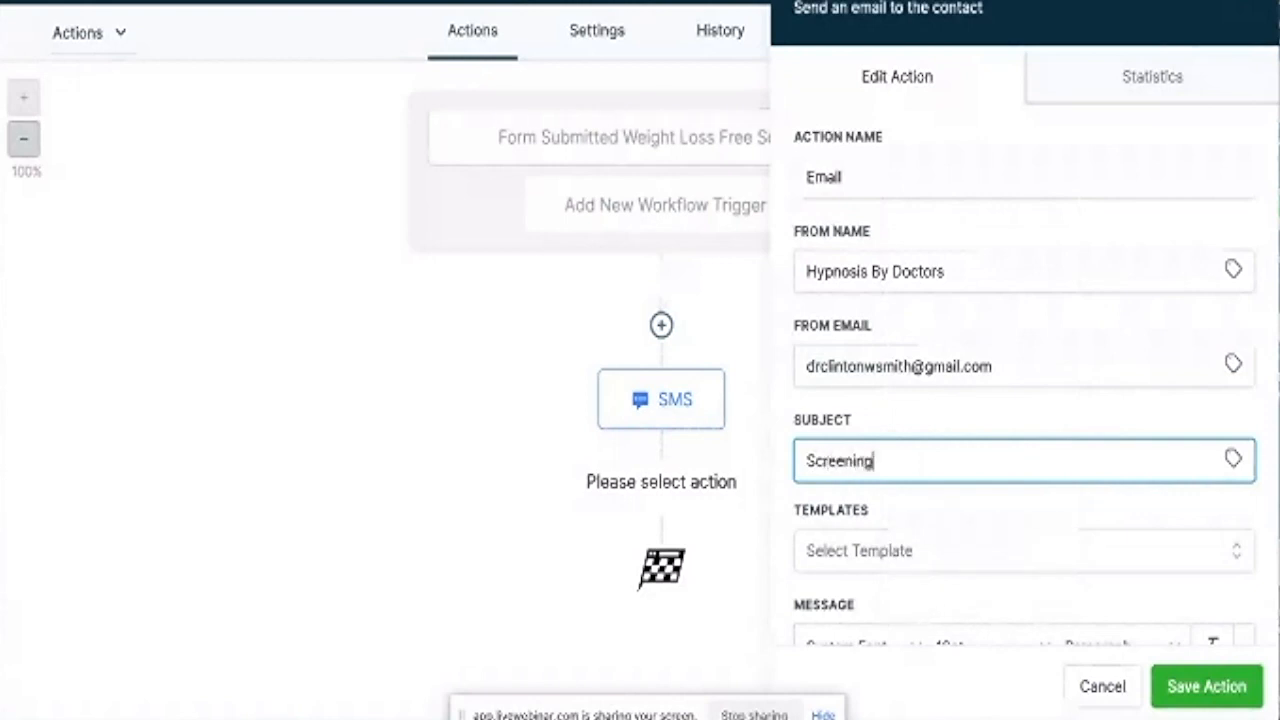
pyautogui.write(' Form Rece')
pyautogui.write('ived')
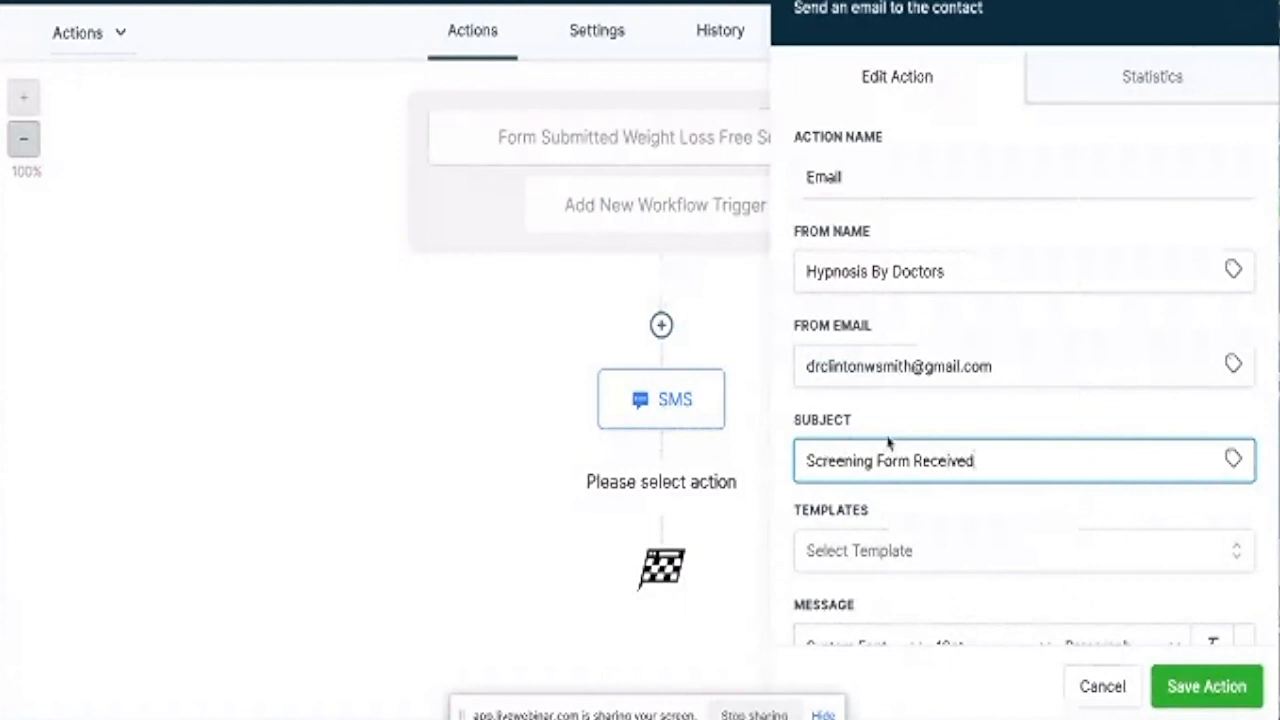
pyautogui.scroll(-5, 888, 443)
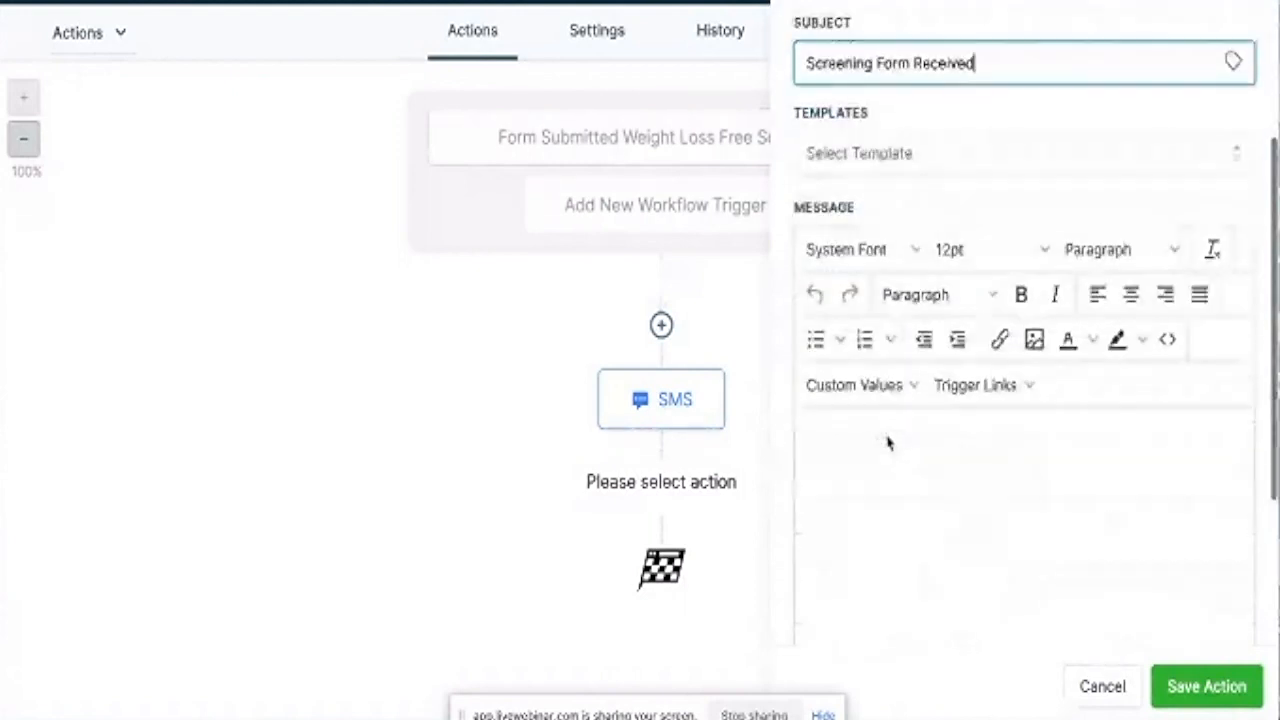
# Paste the thank-you text into the email body, add 'I also sent you a text a few moments ago', and move Regards to a new line.
pyautogui.scroll(-1, 888, 442)
pyautogui.click(846, 389)
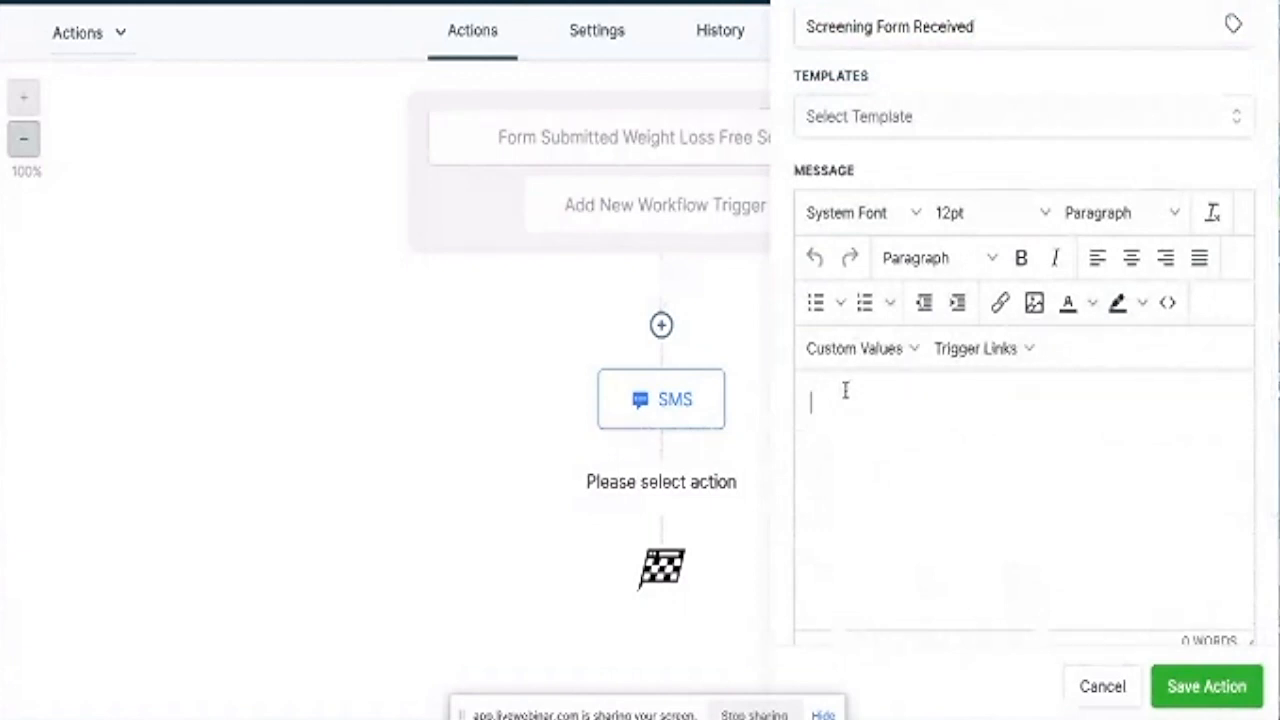
pyautogui.write('Hello {{contact.first_name}}, Thank you for your Weight Loss free screening form submission. We will call you soon to set up an appointment. Before this call, review our testimonials, Regards Hypnosis By Doctors')
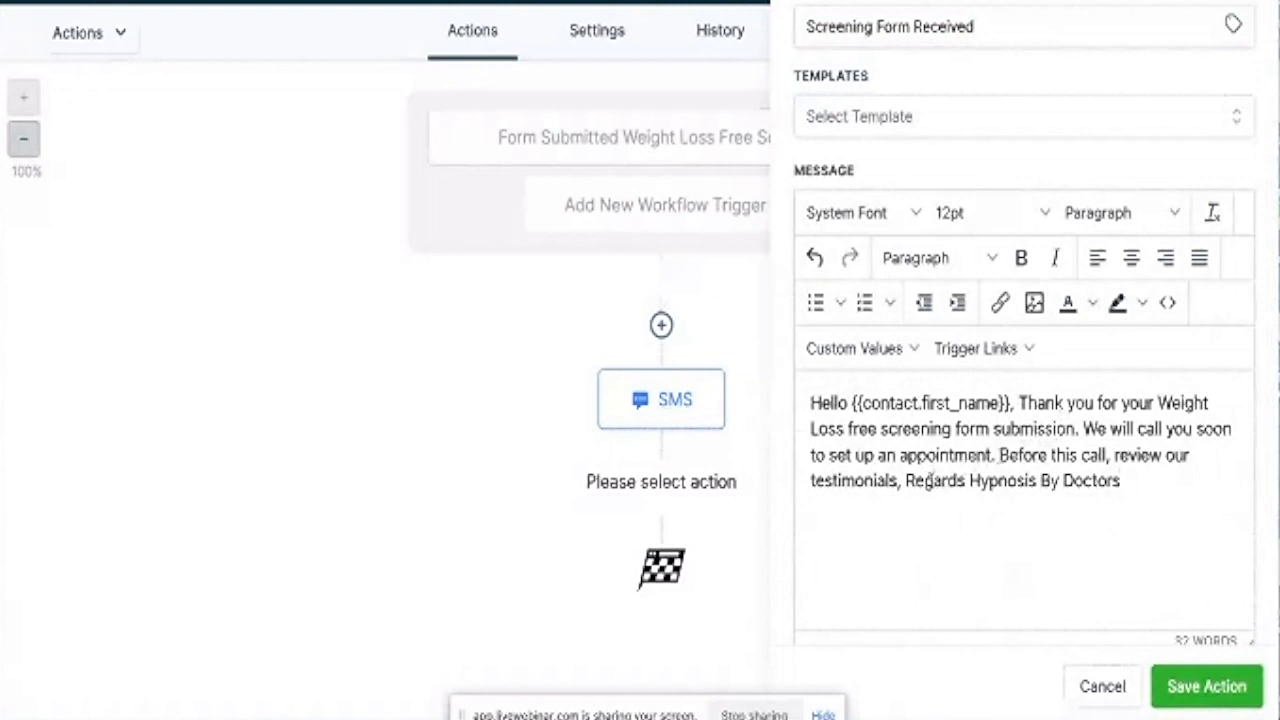
pyautogui.click(904, 478)
pyautogui.press('BackSpace')
pyautogui.press('BackSpace')
pyautogui.write('. I also sen')
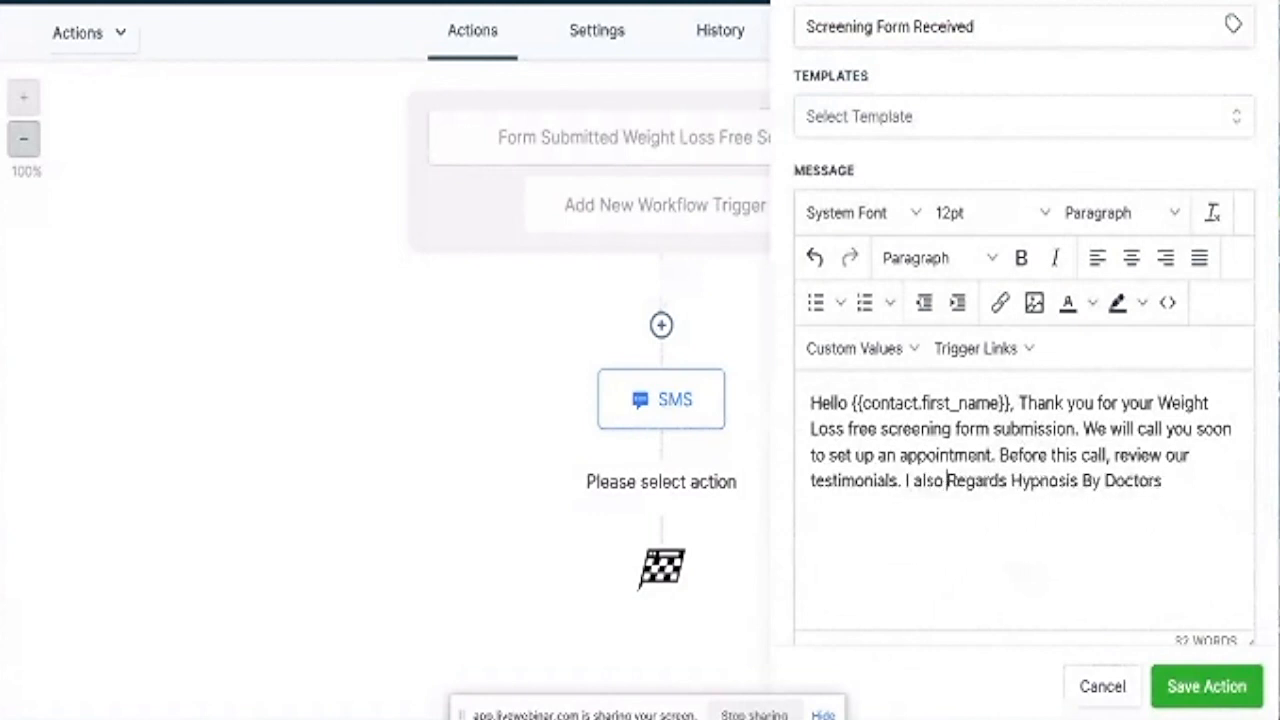
pyautogui.write('t you a ')
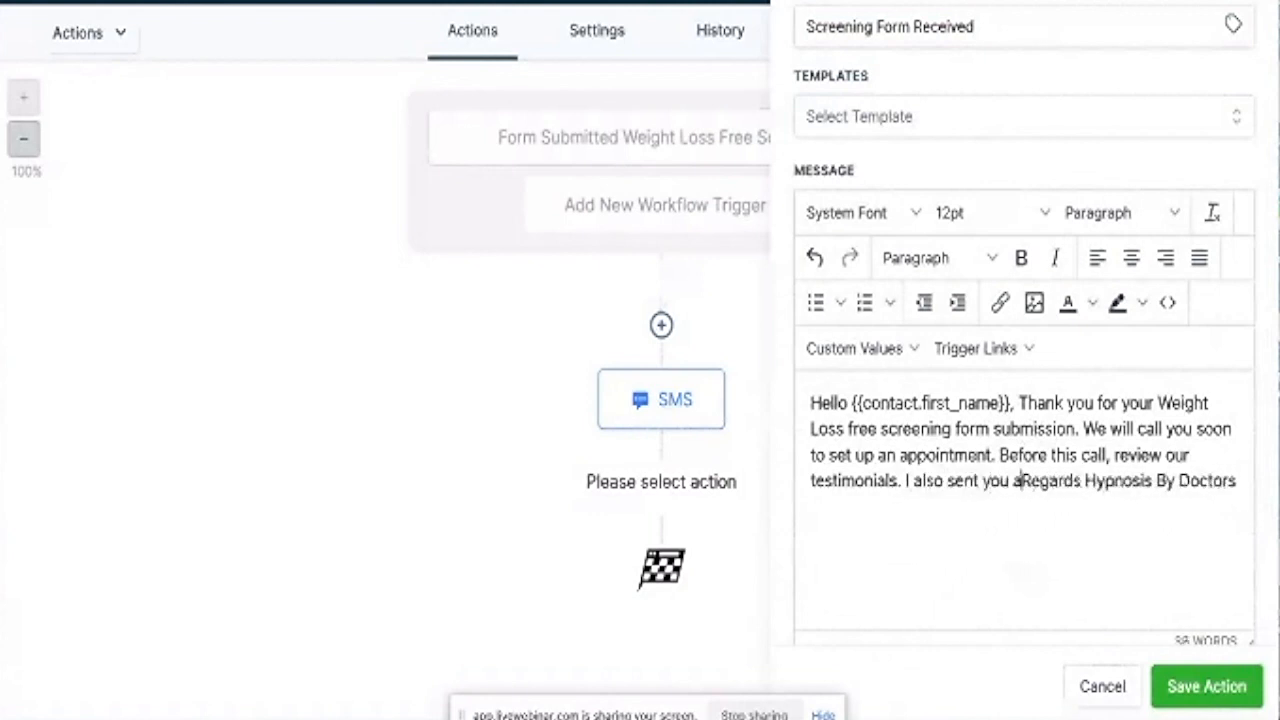
pyautogui.write('text a fe')
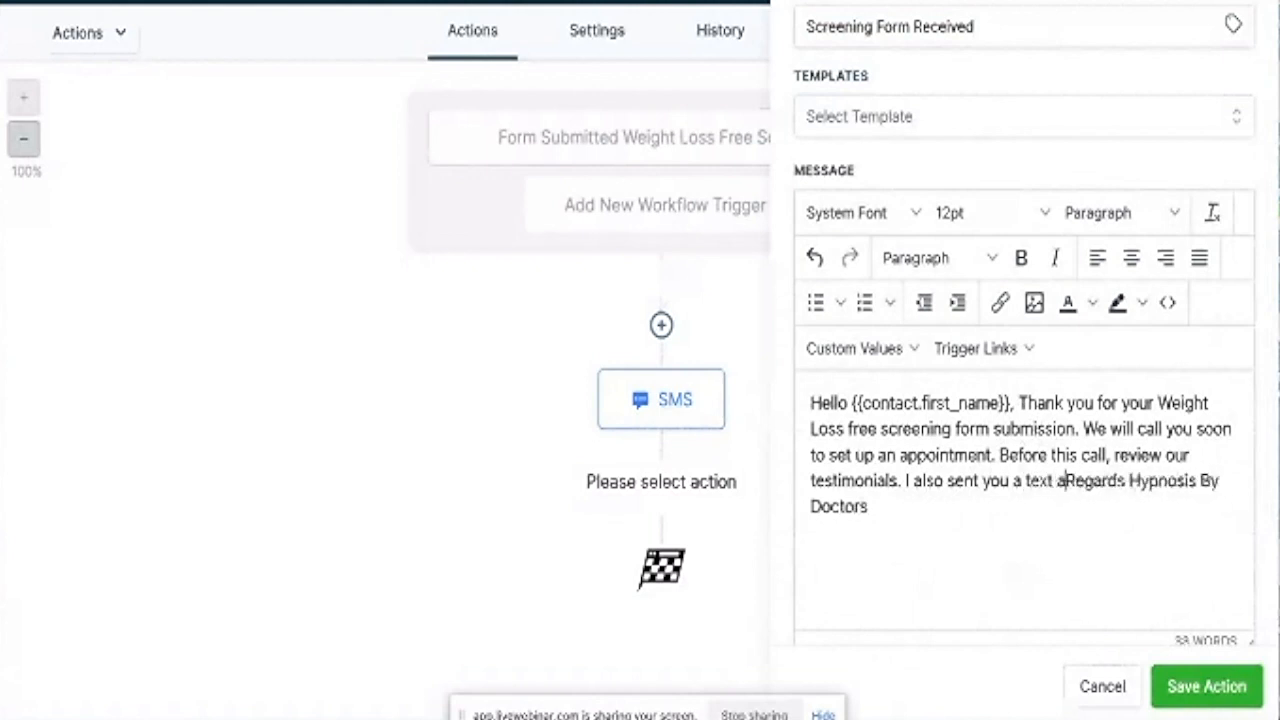
pyautogui.write('w moments ')
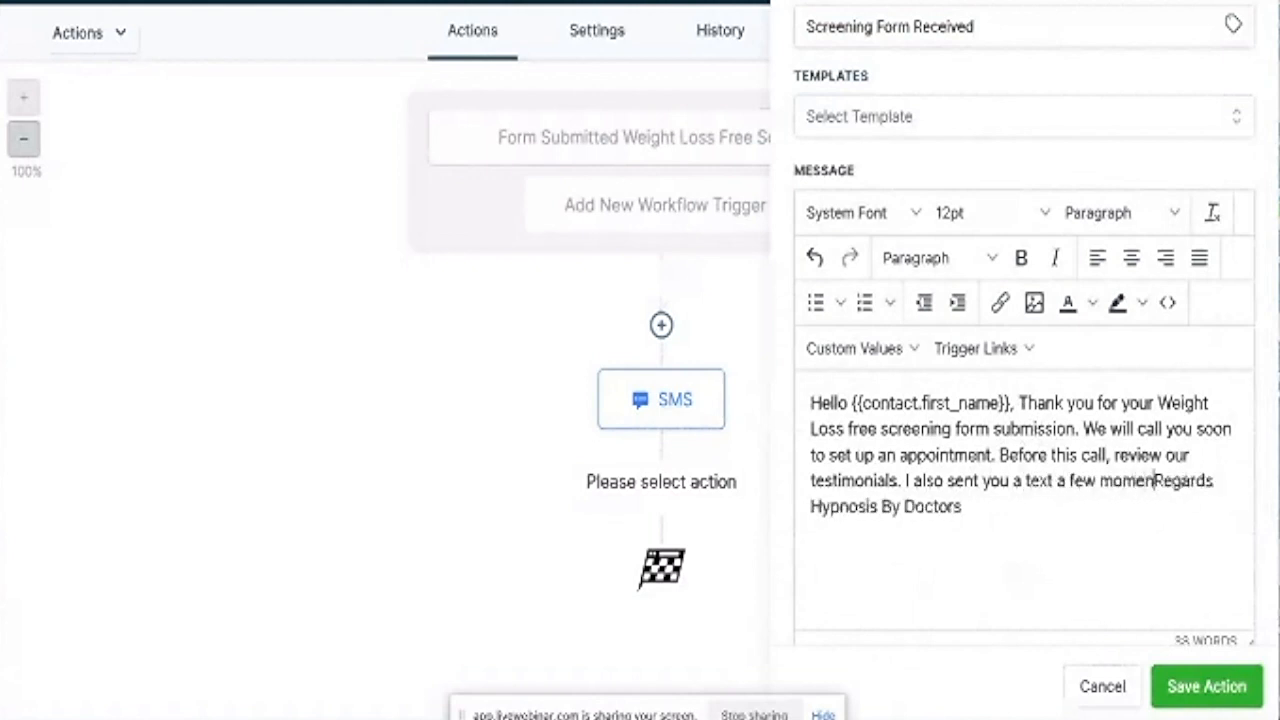
pyautogui.write('ago')
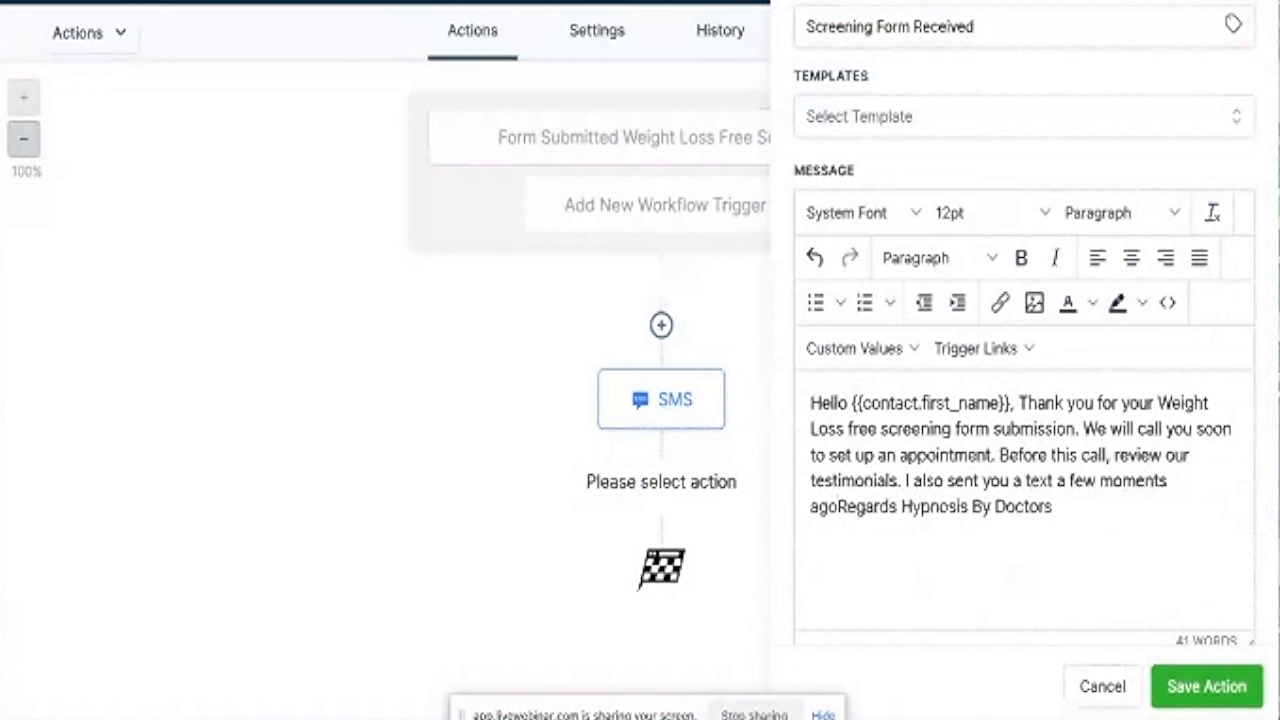
pyautogui.write(',')
pyautogui.press('Return')
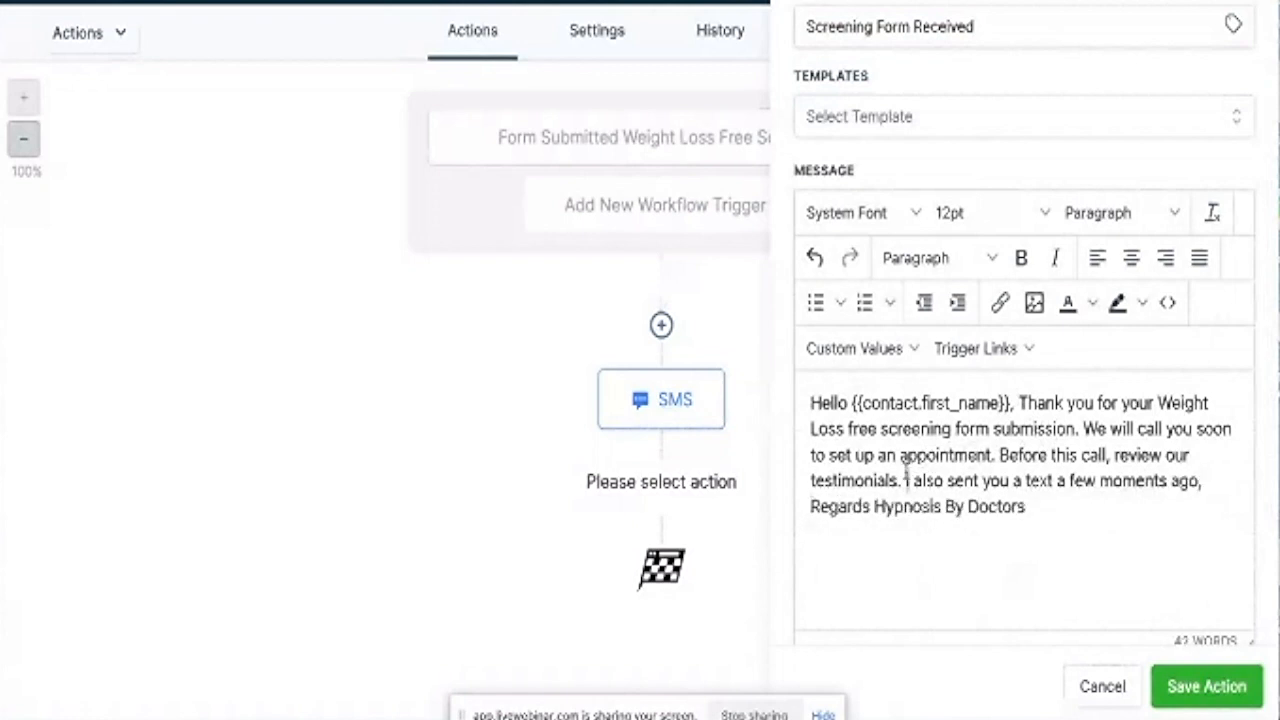
pyautogui.write('W')
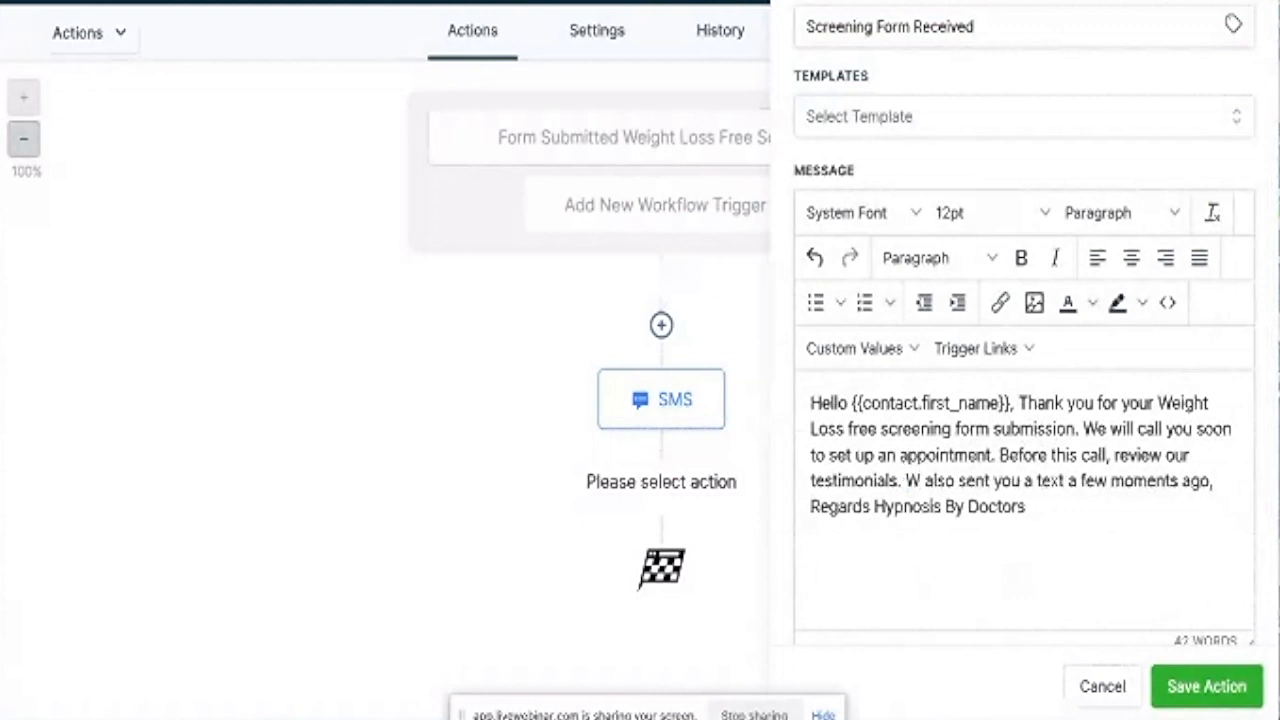
pyautogui.write('e')
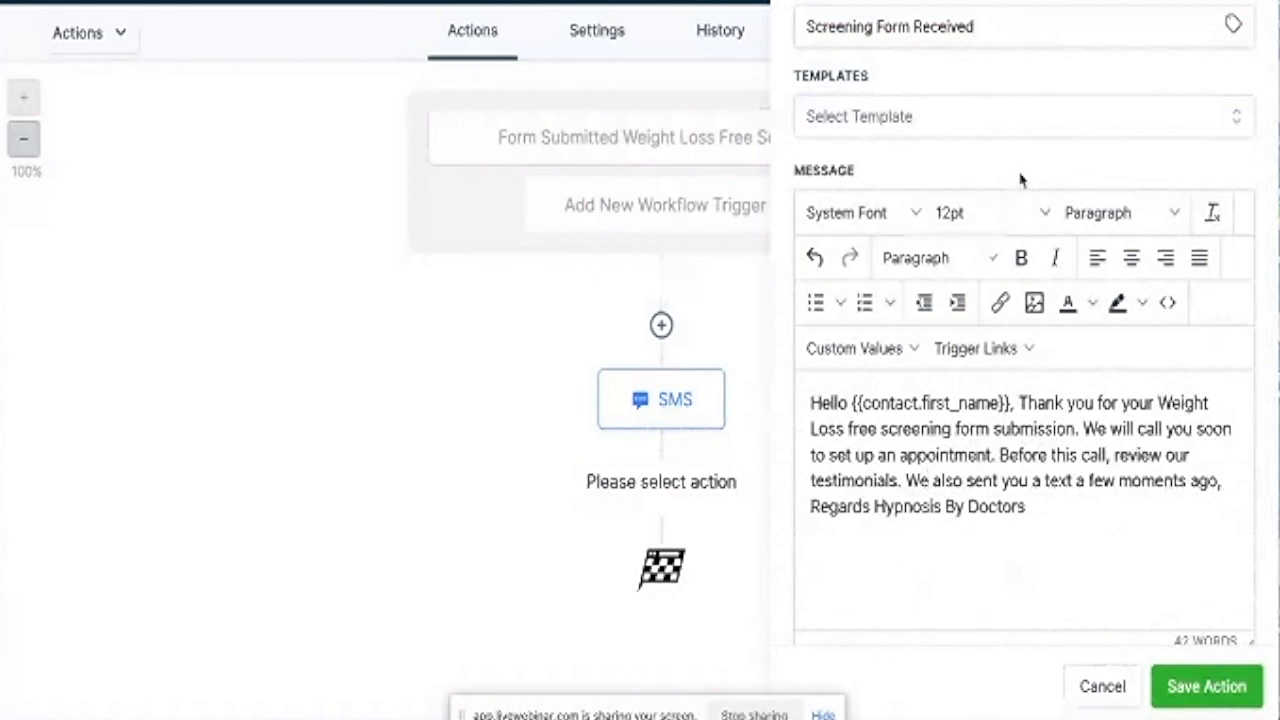
pyautogui.scroll(3, 1020, 180)
# Save the thank-you email action beneath the SMS step.
pyautogui.scroll(2, 1020, 180)
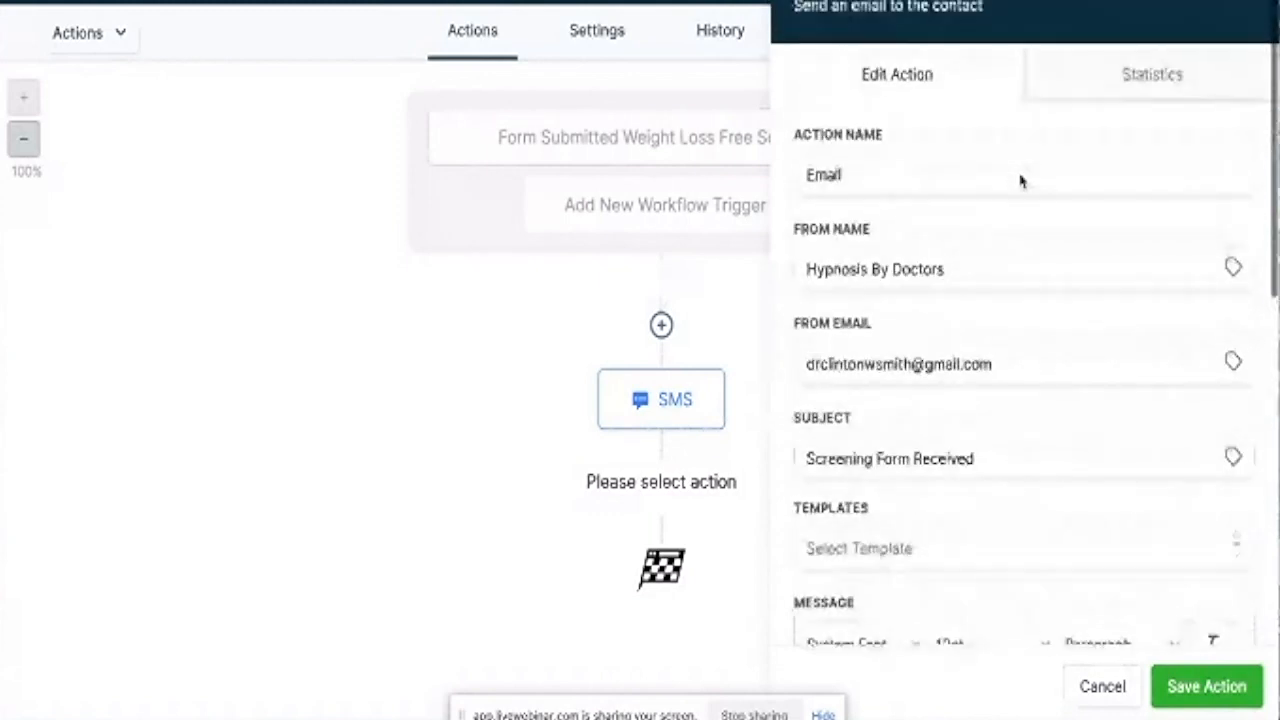
pyautogui.scroll(-5, 1020, 178)
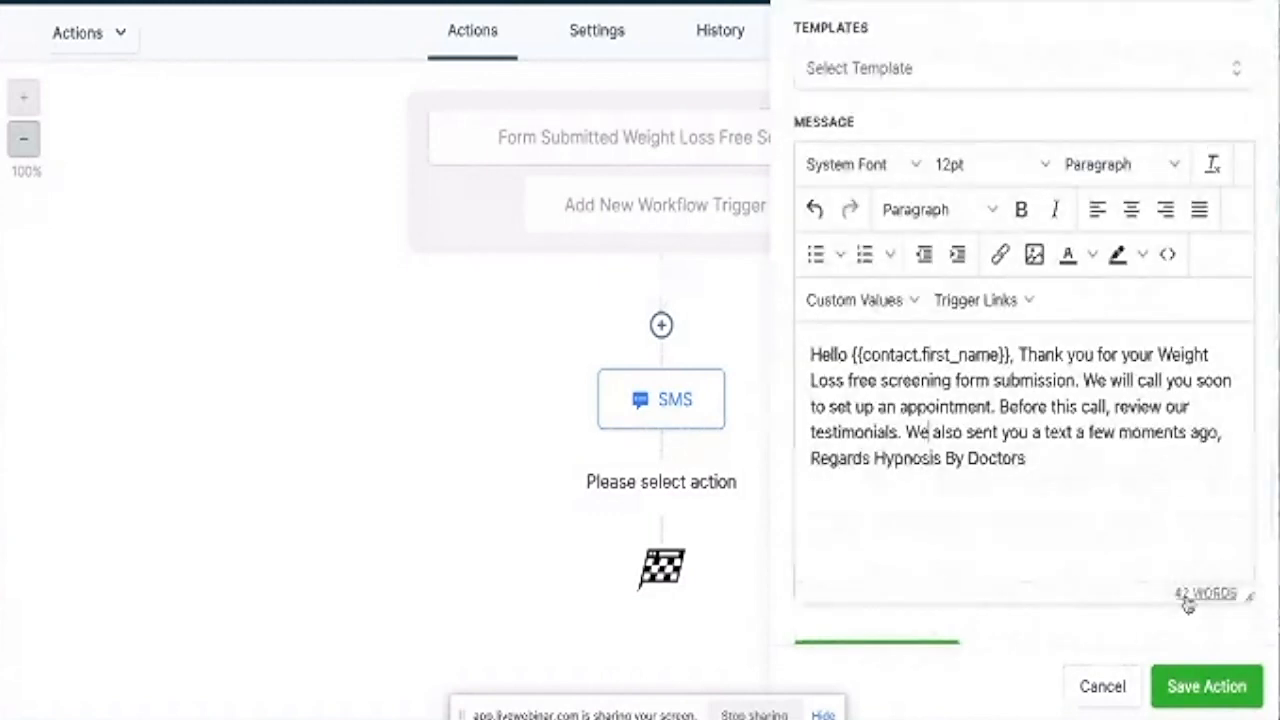
pyautogui.click(1200, 687)
pyautogui.scroll(-1, 829, 447)
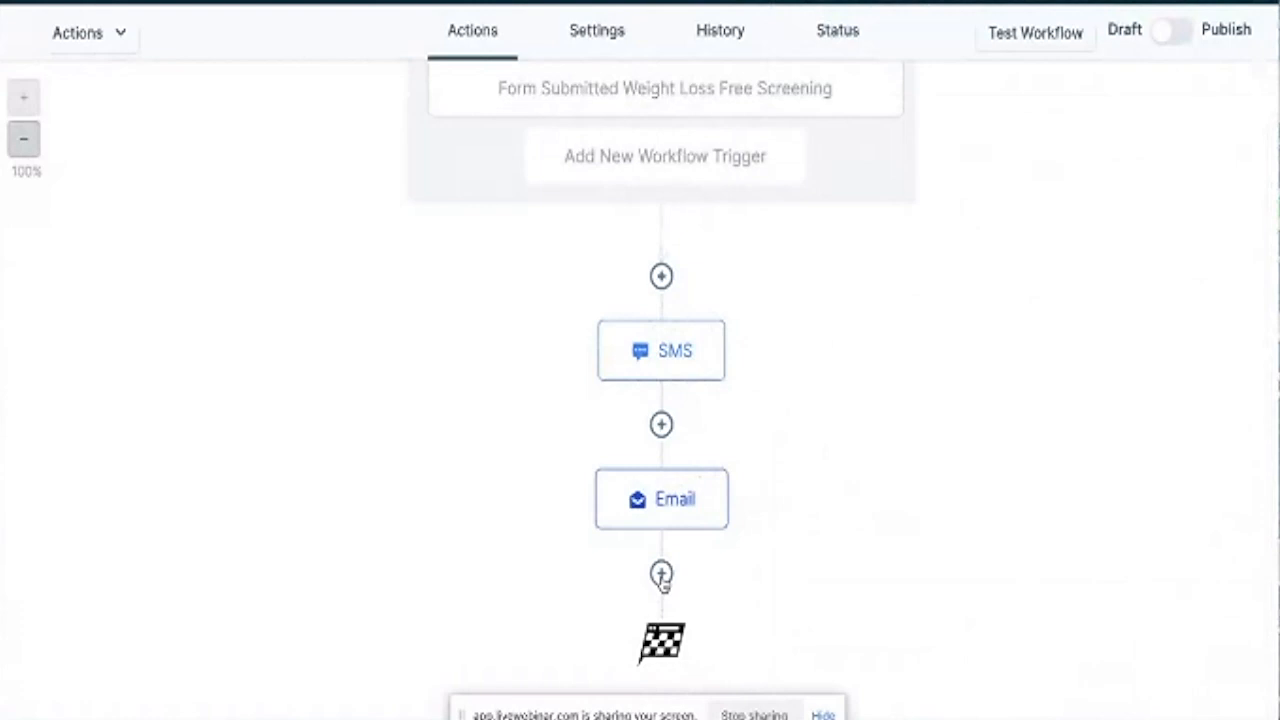
# Add a Send Internal Notification action after the Email step, found by searching 'not'.
pyautogui.click(661, 576)
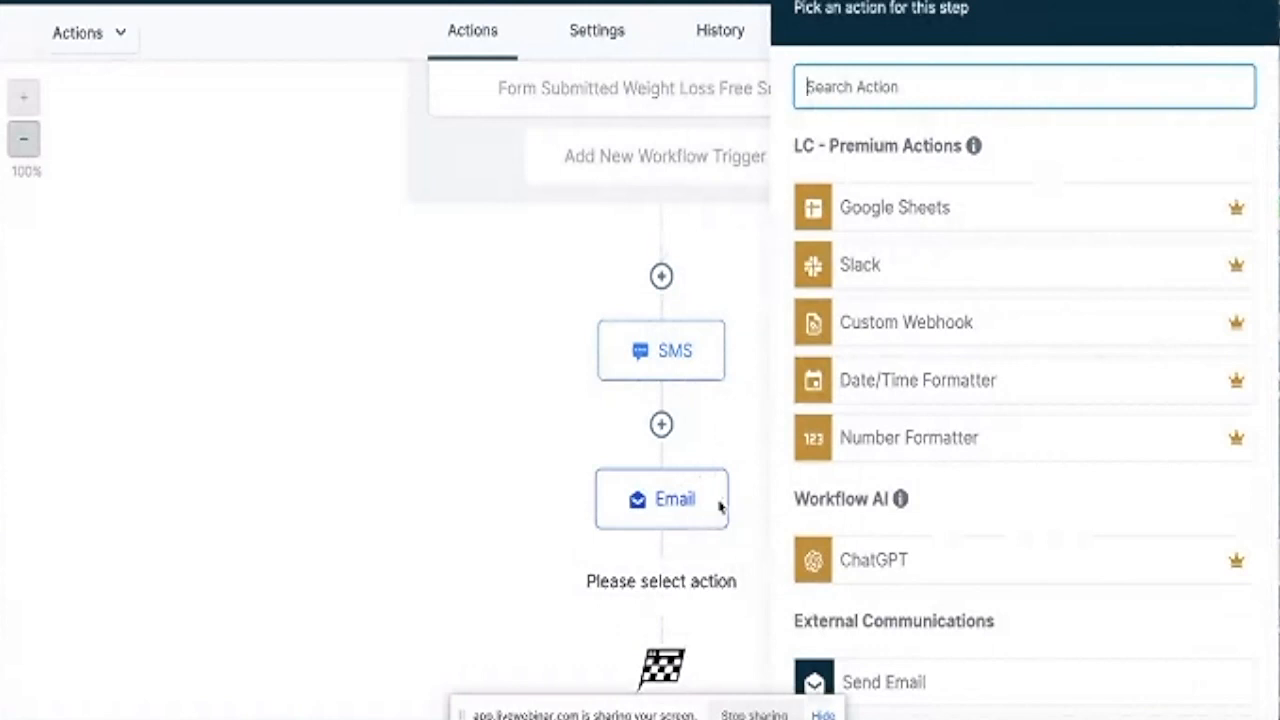
pyautogui.scroll(-2, 916, 343)
pyautogui.scroll(-3, 916, 343)
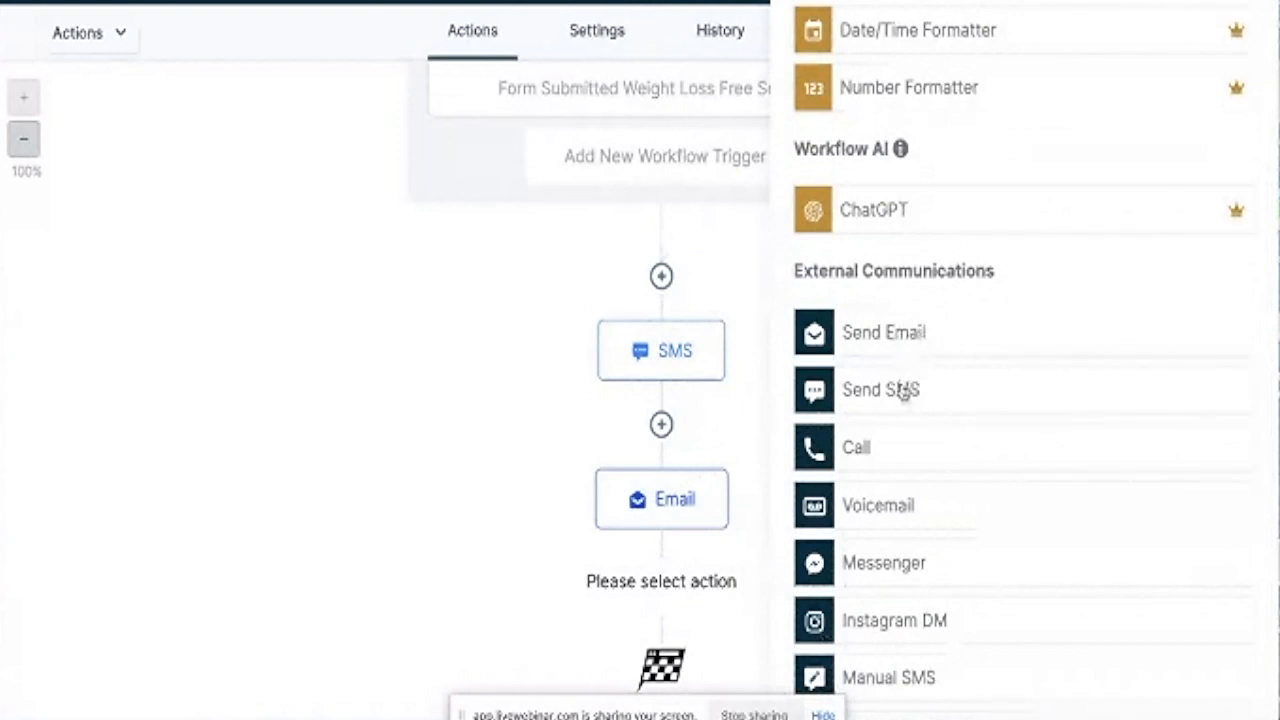
pyautogui.scroll(-1, 909, 363)
pyautogui.scroll(-10, 908, 366)
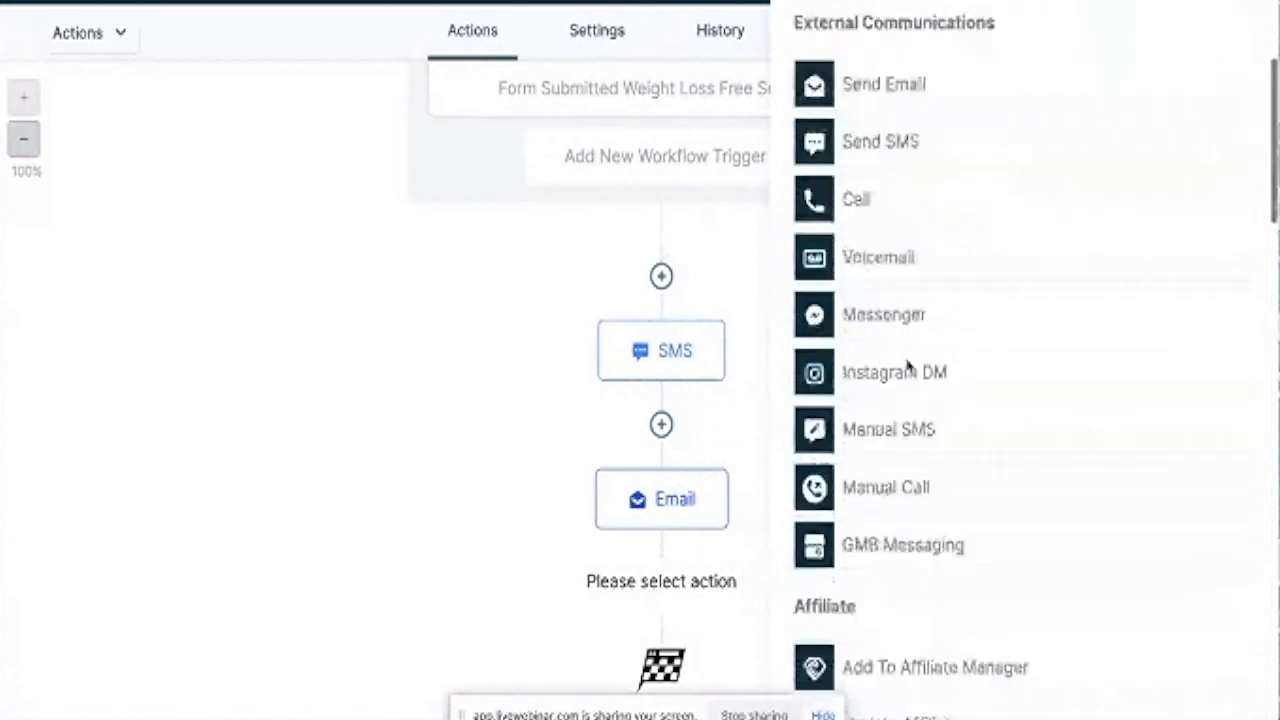
pyautogui.scroll(15, 908, 366)
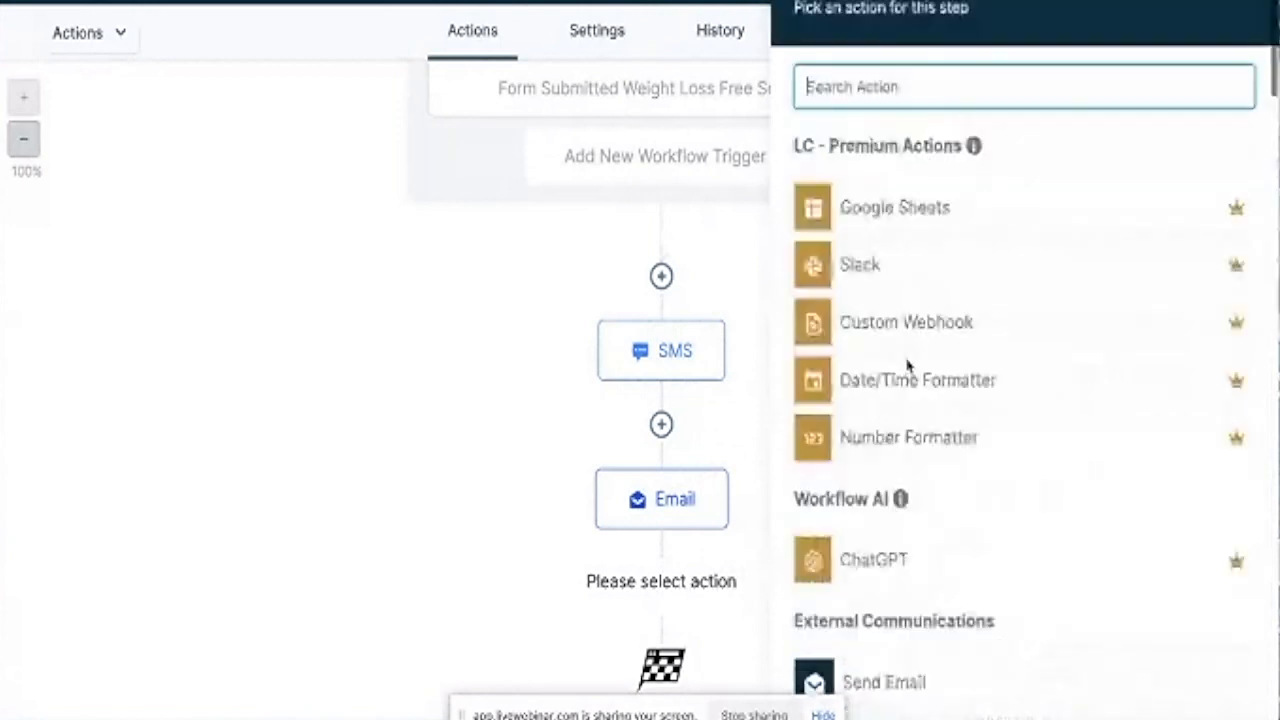
pyautogui.click(878, 80)
pyautogui.write('no')
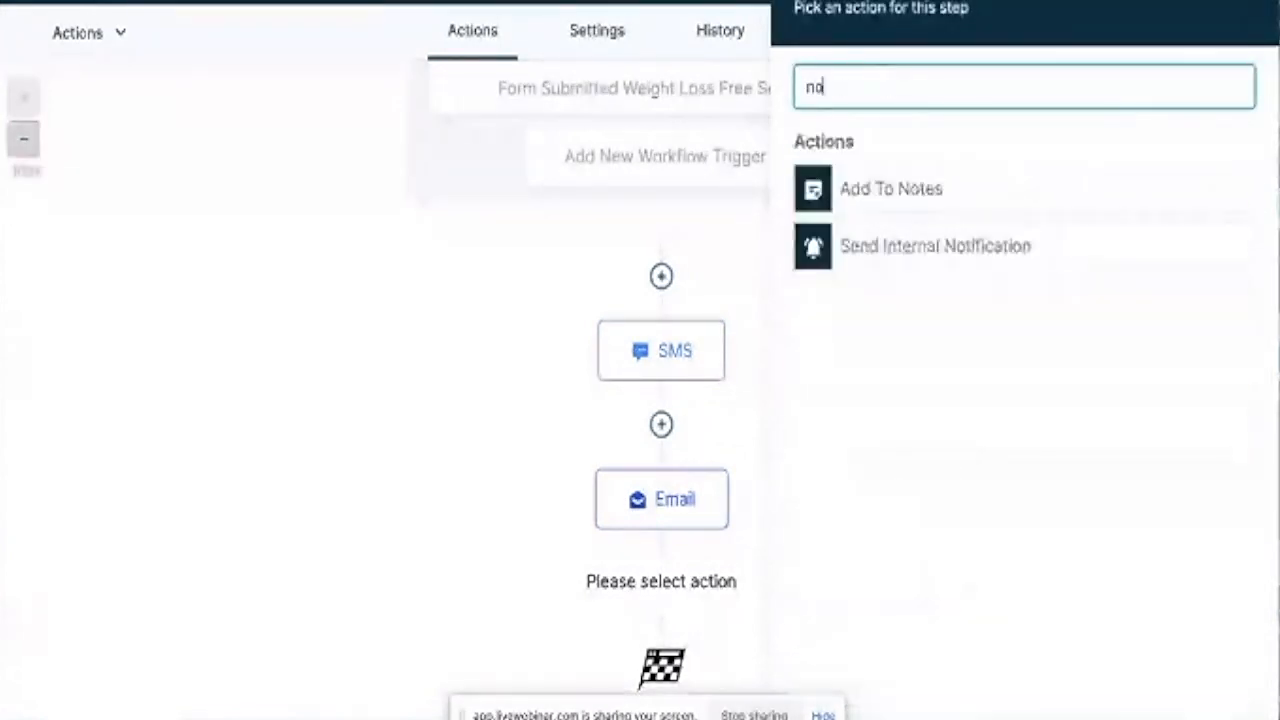
pyautogui.write('t')
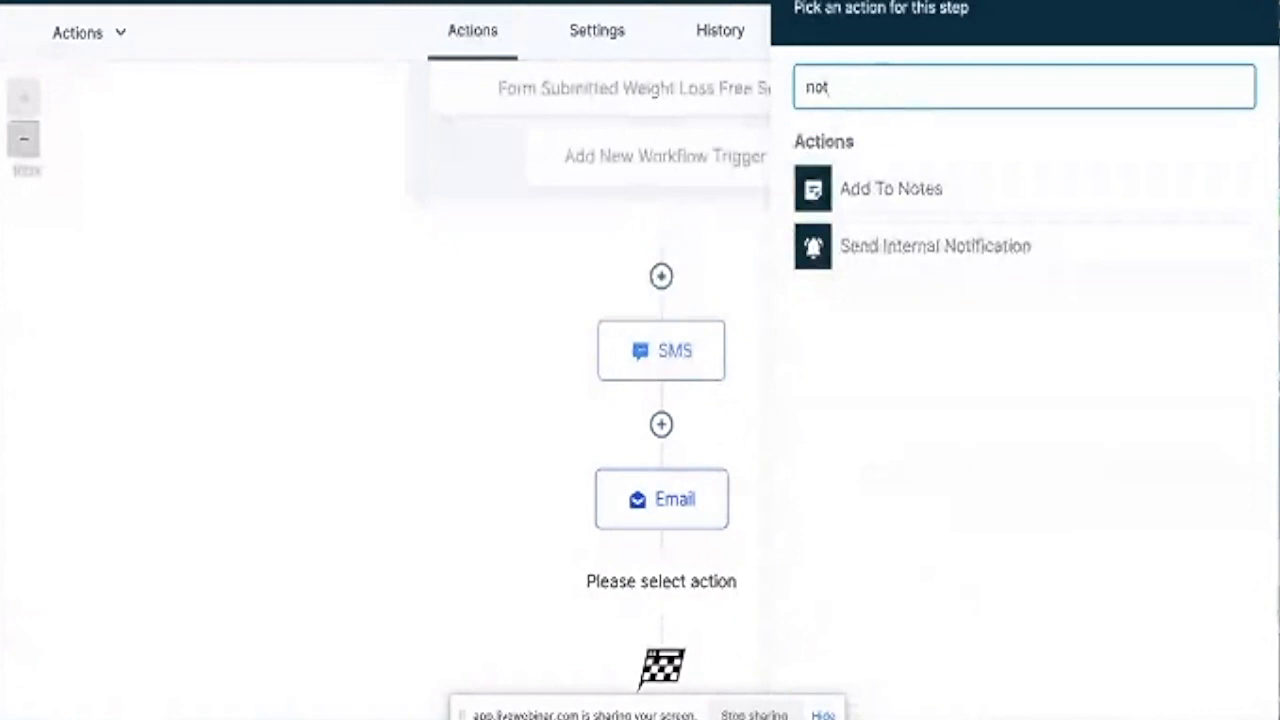
pyautogui.click(930, 248)
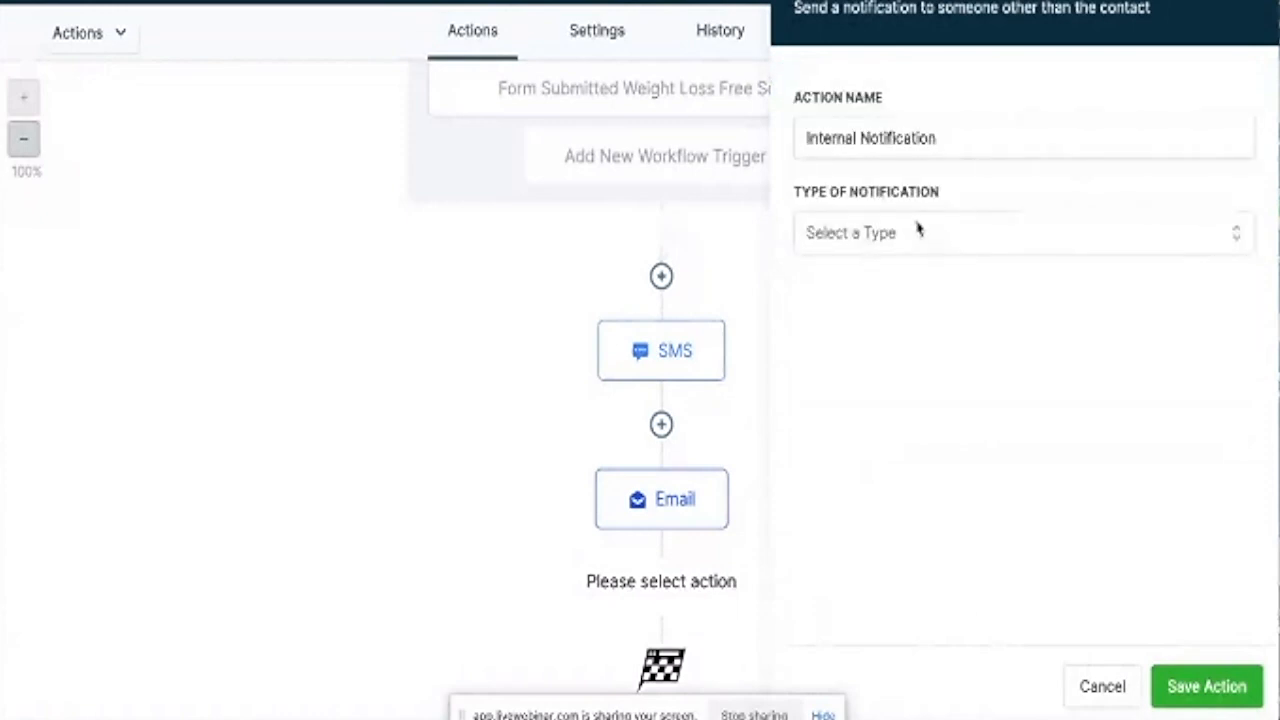
# Set the notification type to SMS, rename it 'Internal Notification sns', and send it to All Users.
pyautogui.click(918, 232)
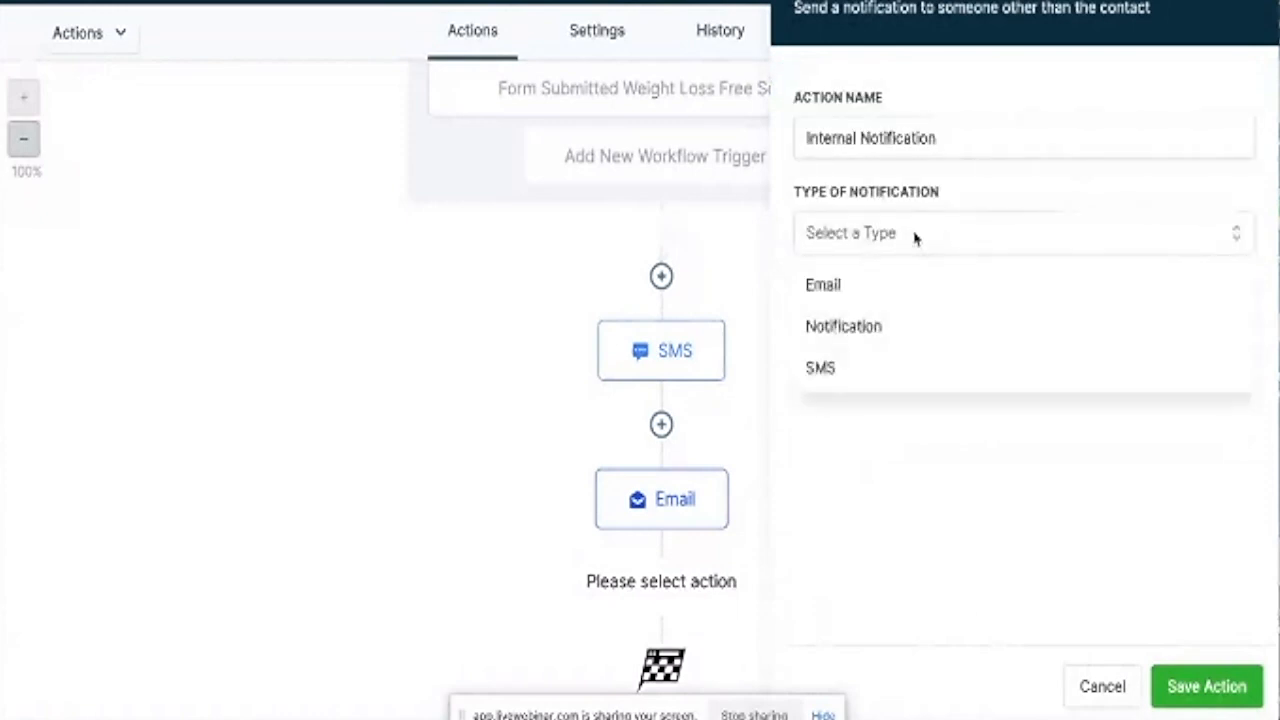
pyautogui.click(829, 372)
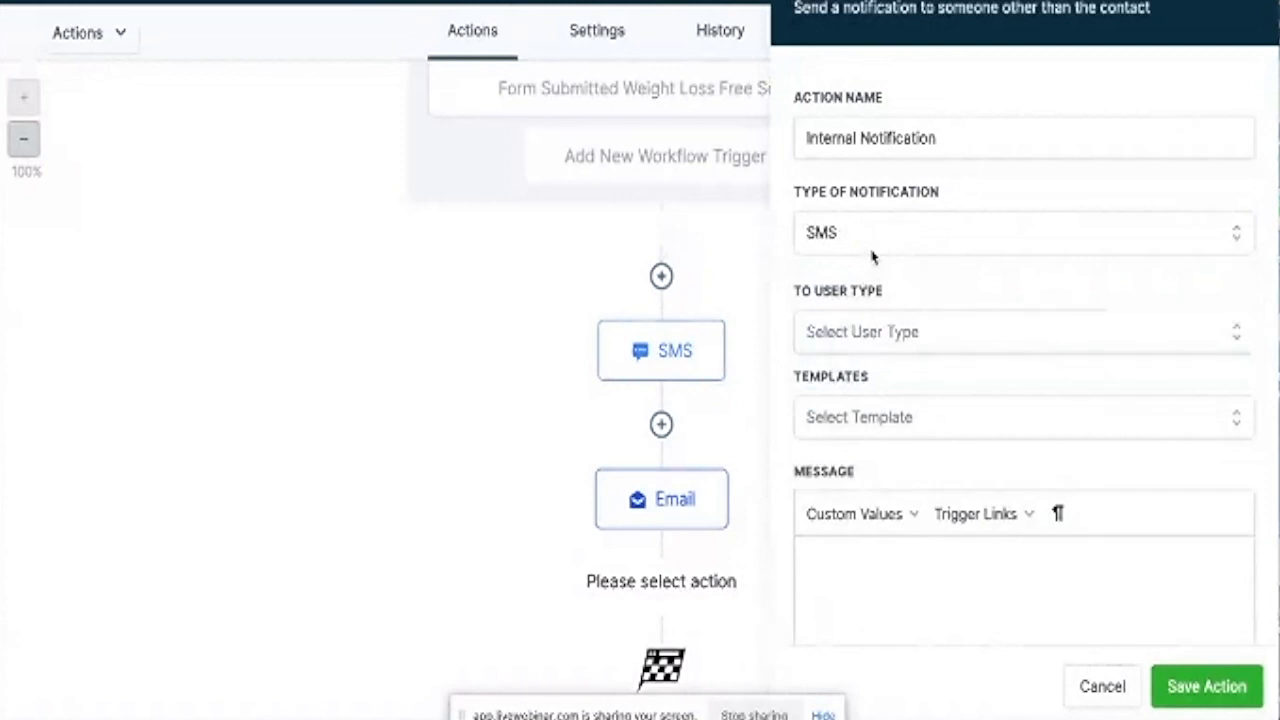
pyautogui.click(944, 138)
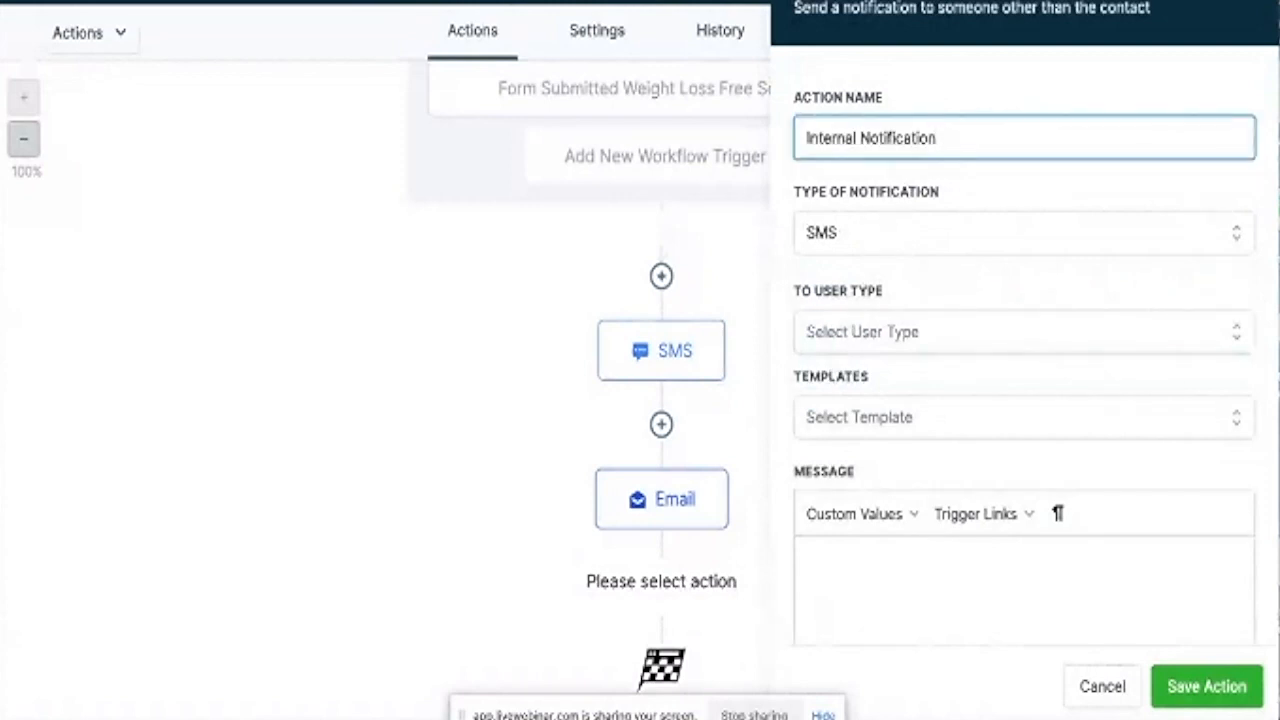
pyautogui.write('ans')
pyautogui.scroll(-1, 917, 277)
pyautogui.click(910, 316)
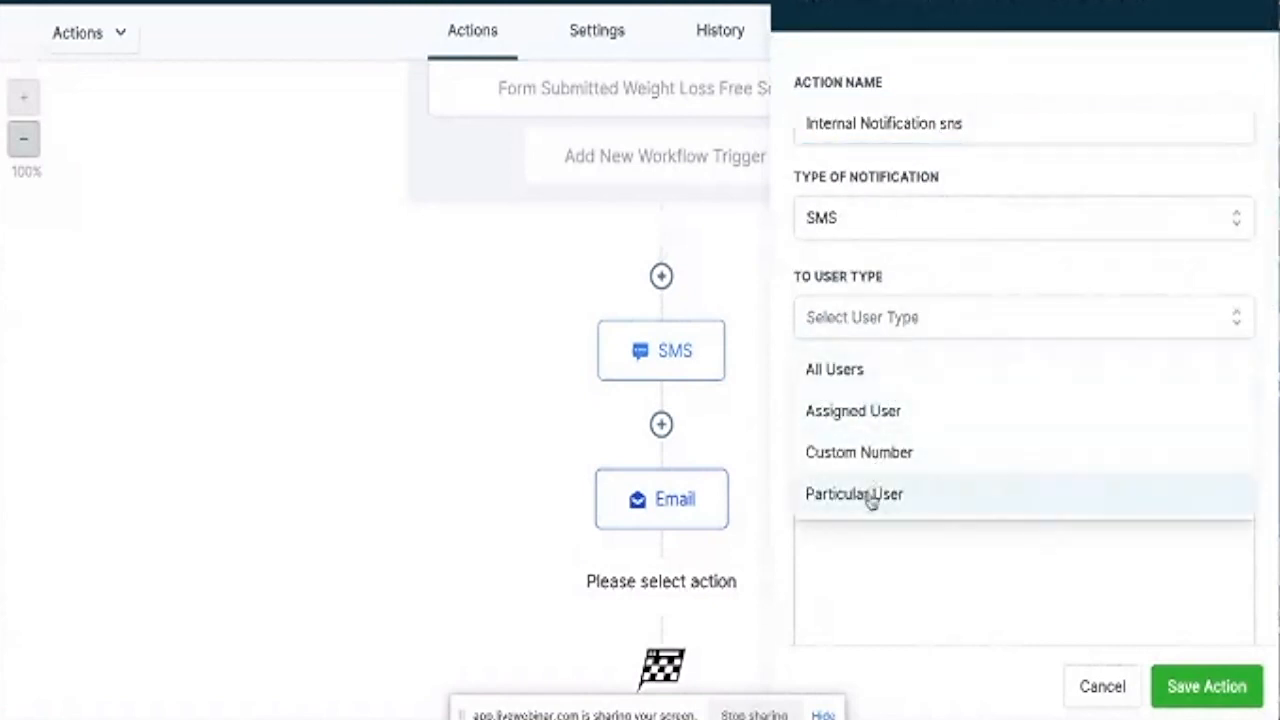
pyautogui.click(852, 373)
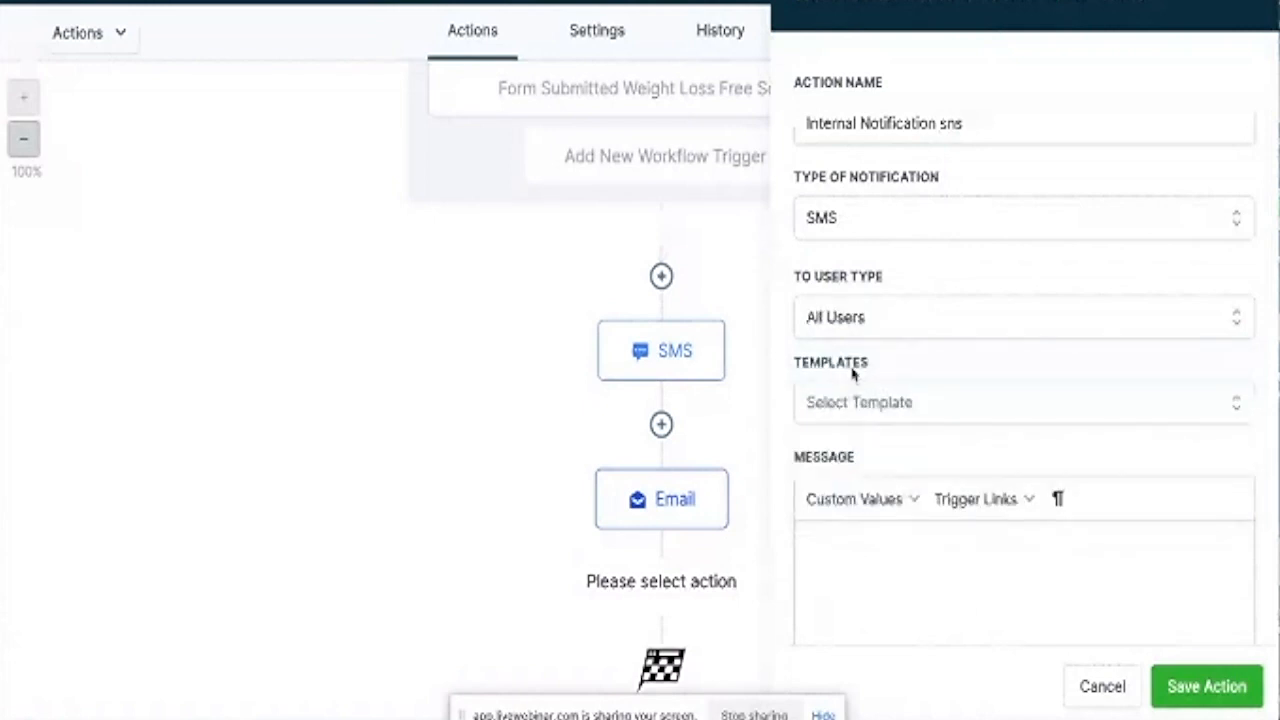
pyautogui.click(893, 320)
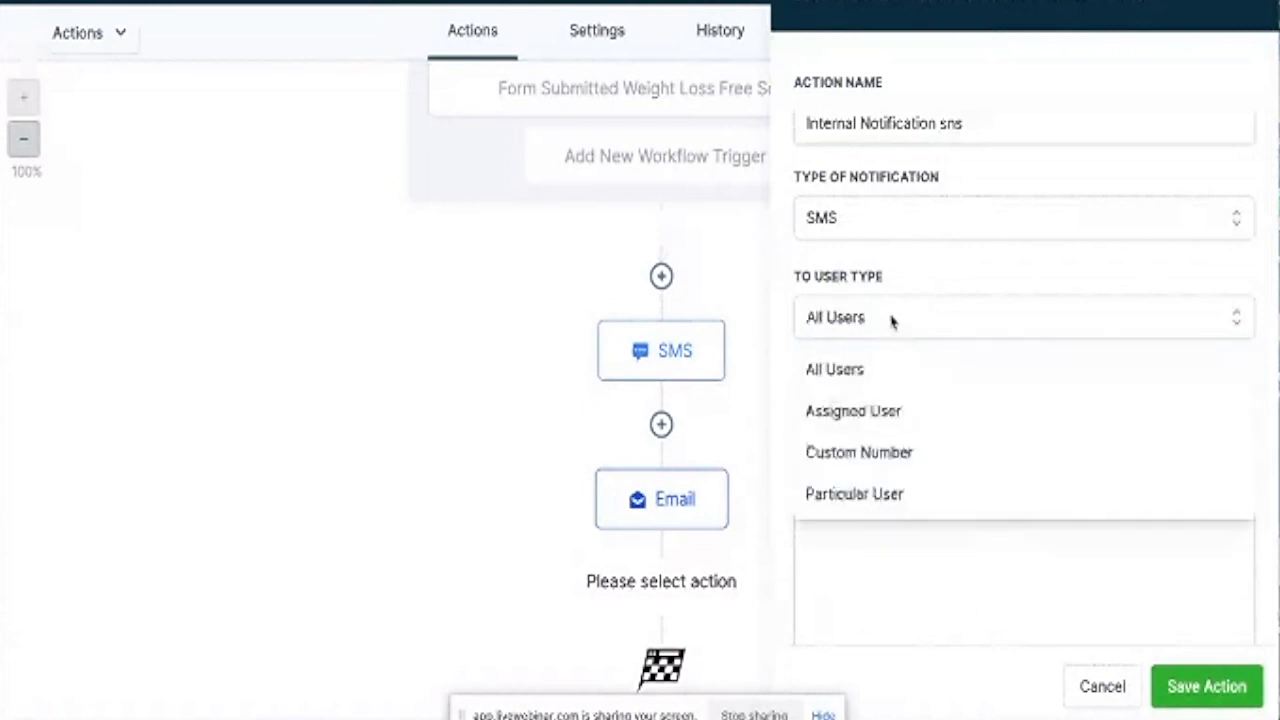
pyautogui.click(891, 319)
pyautogui.scroll(-5, 891, 331)
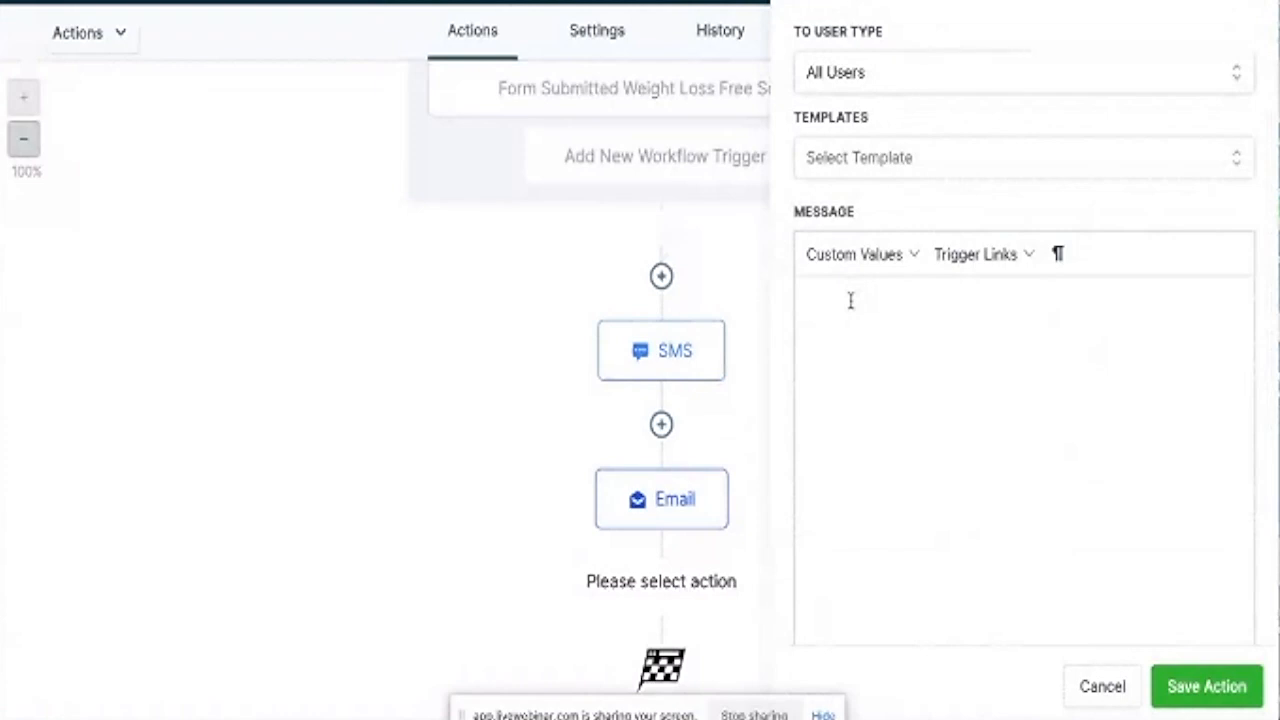
# Write the SMS greeting the recipient by name: 'You have just received a weight loss screening form submission from'.
pyautogui.write('Hey Clinton, you have')
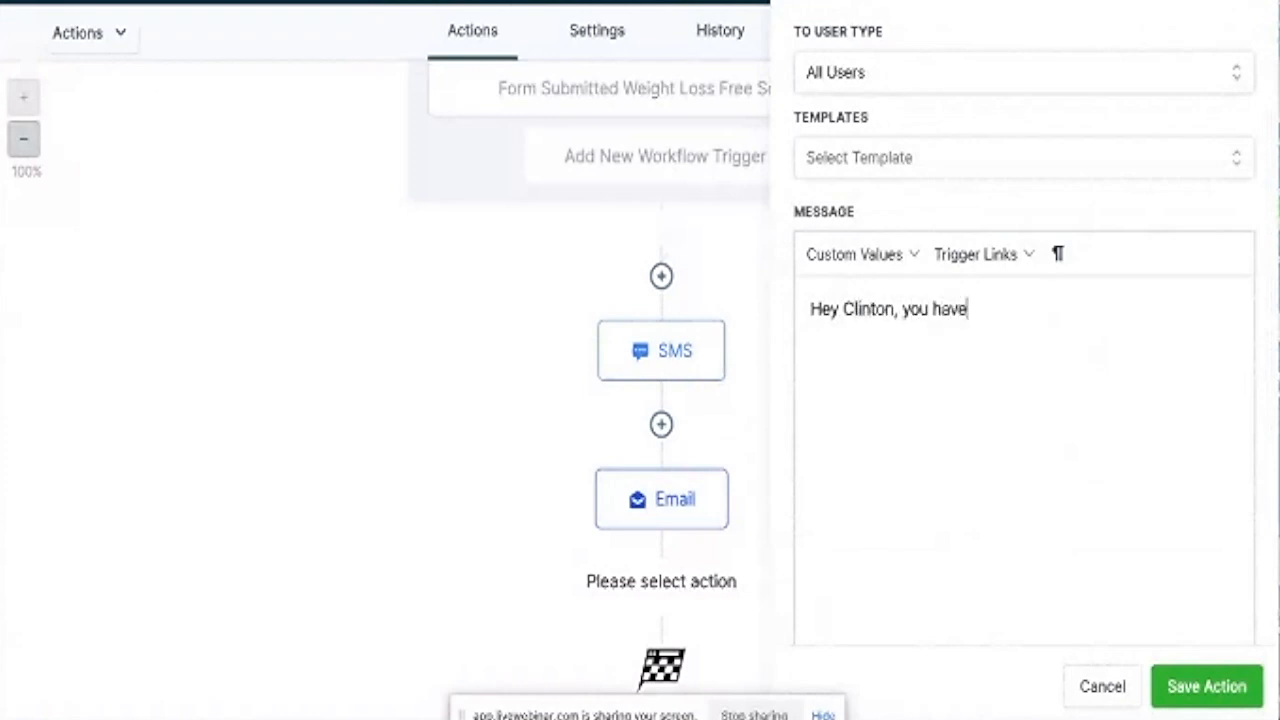
pyautogui.write(' just recei')
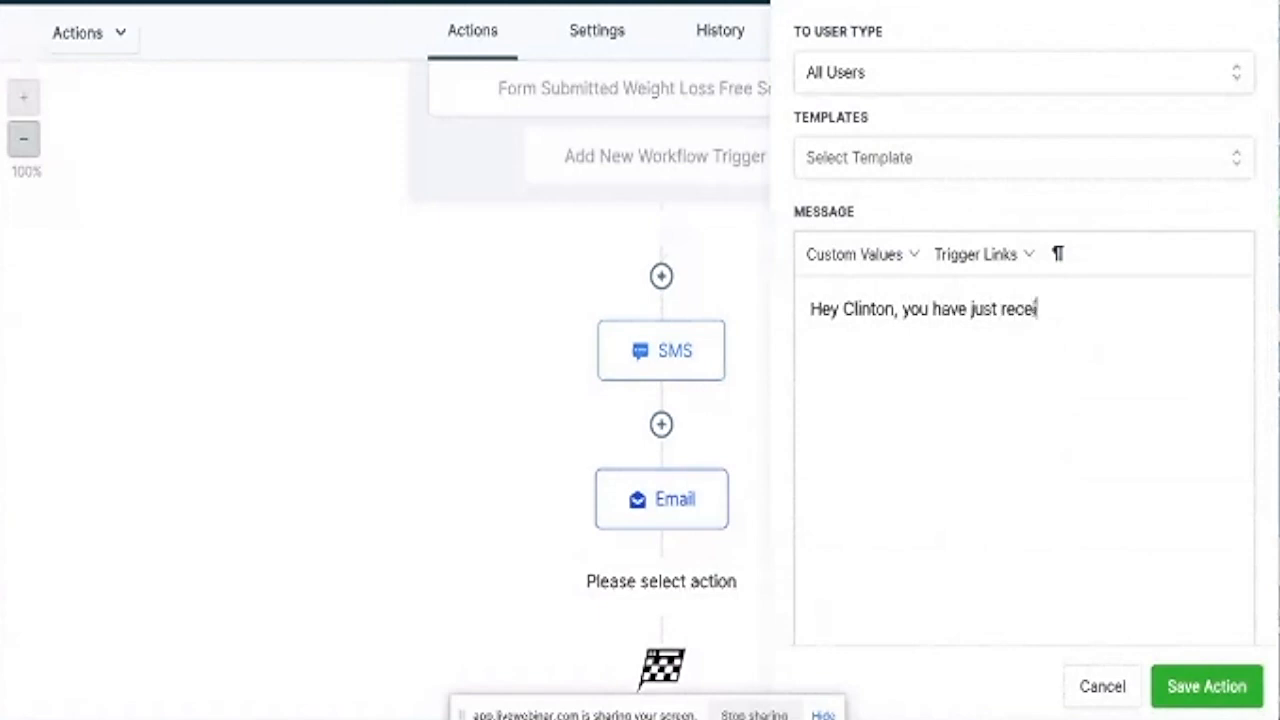
pyautogui.write('ved a weight lo')
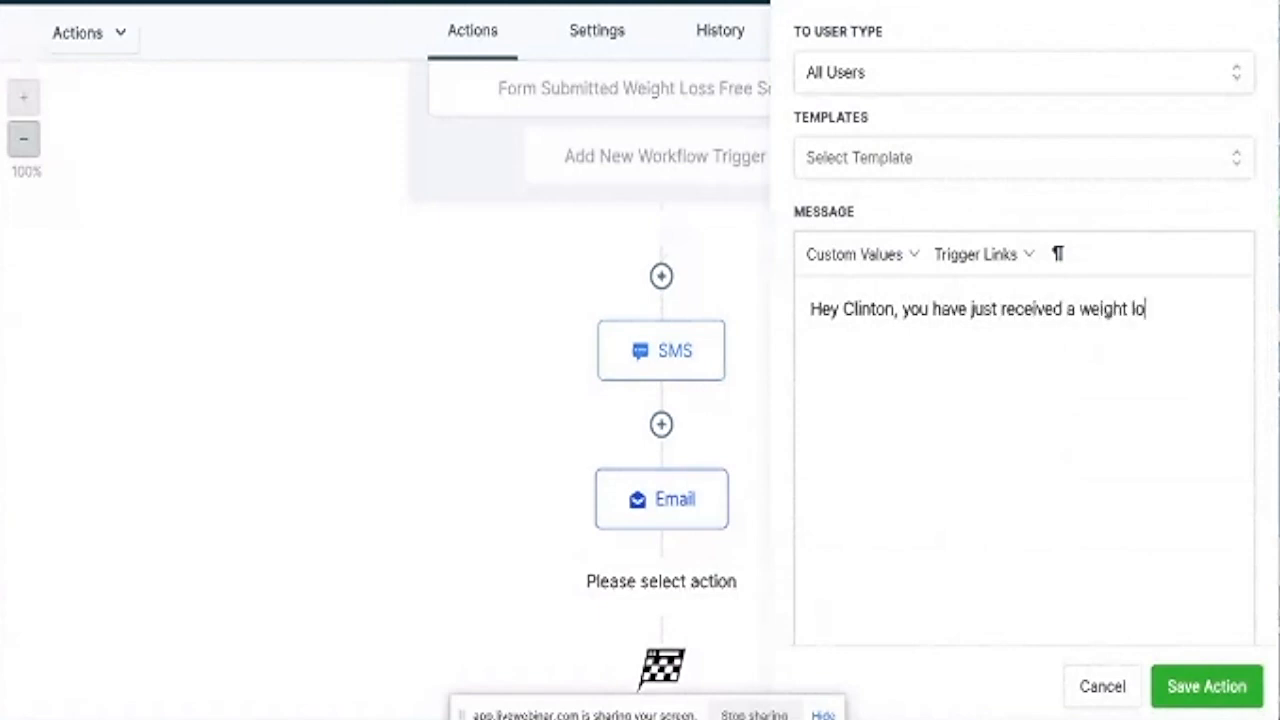
pyautogui.write('ss screening form')
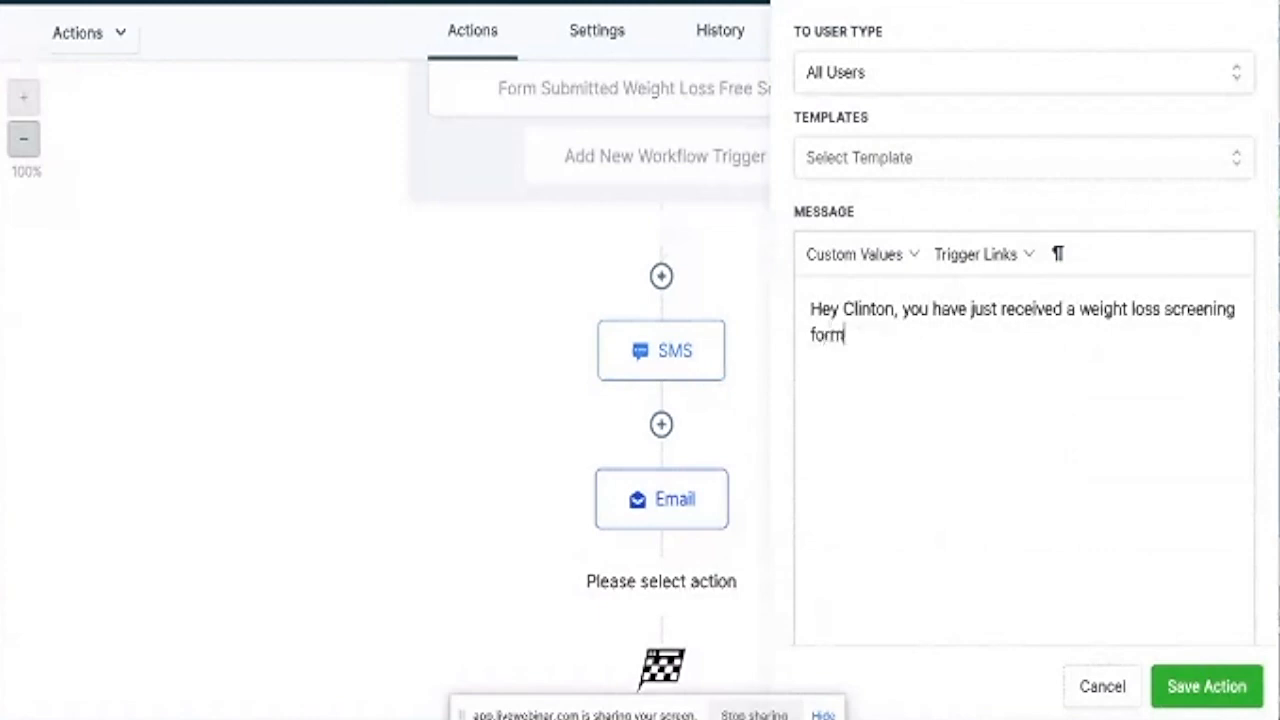
pyautogui.write(' submission')
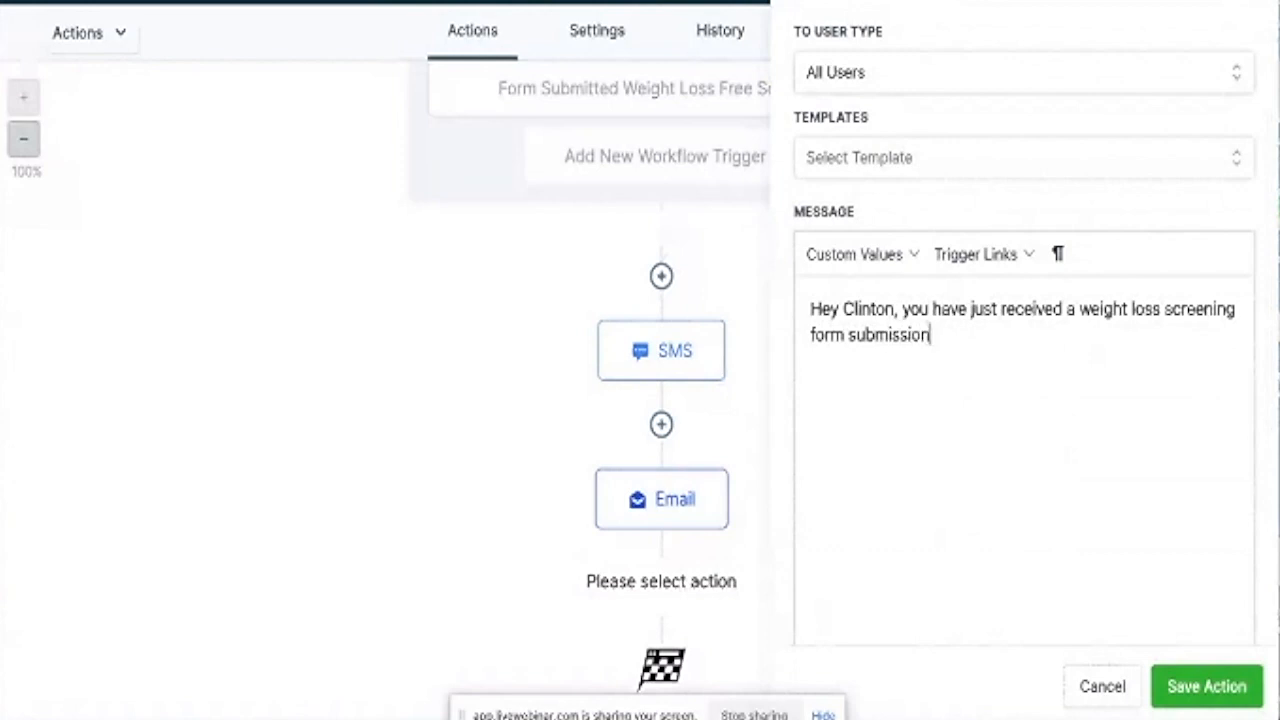
pyautogui.click(911, 308)
pyautogui.press('BackSpace')
pyautogui.write('Y')
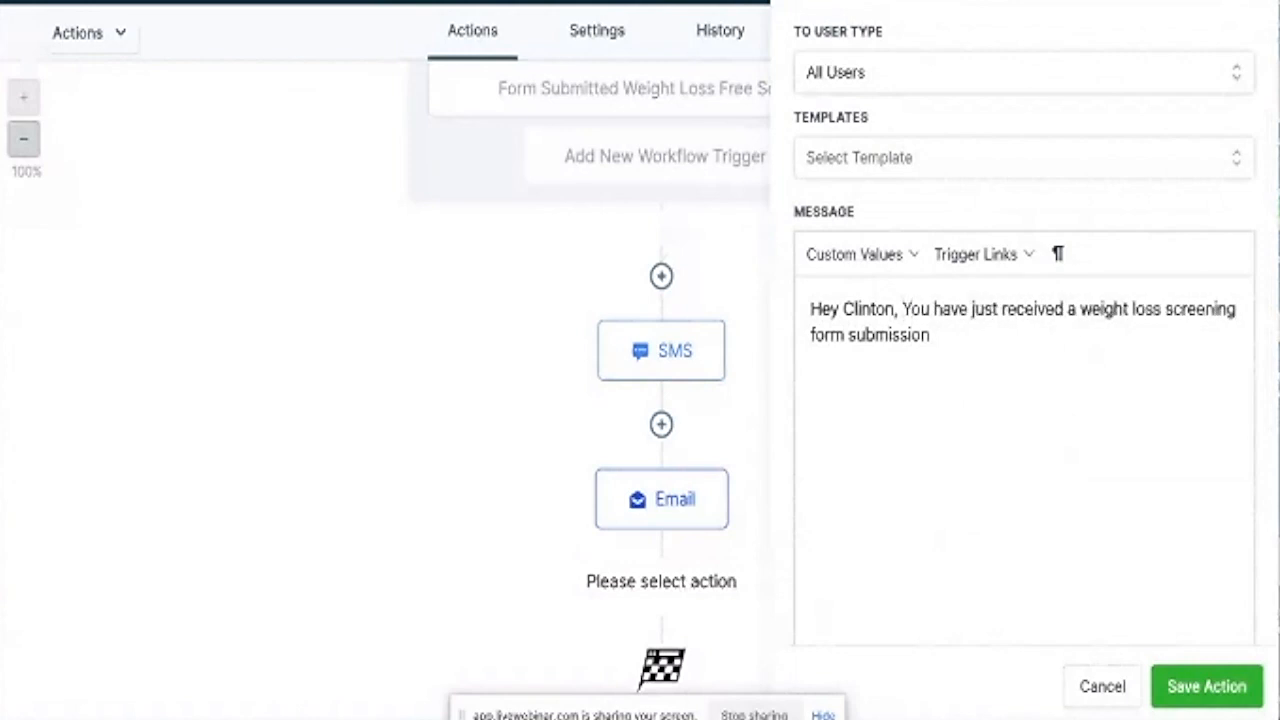
pyautogui.click(945, 338)
pyautogui.write('-')
pyautogui.write('from')
# Insert the {{contact.name}} placeholder, then type 'with an email address of'.
pyautogui.click(915, 256)
pyautogui.moveTo(903, 318)
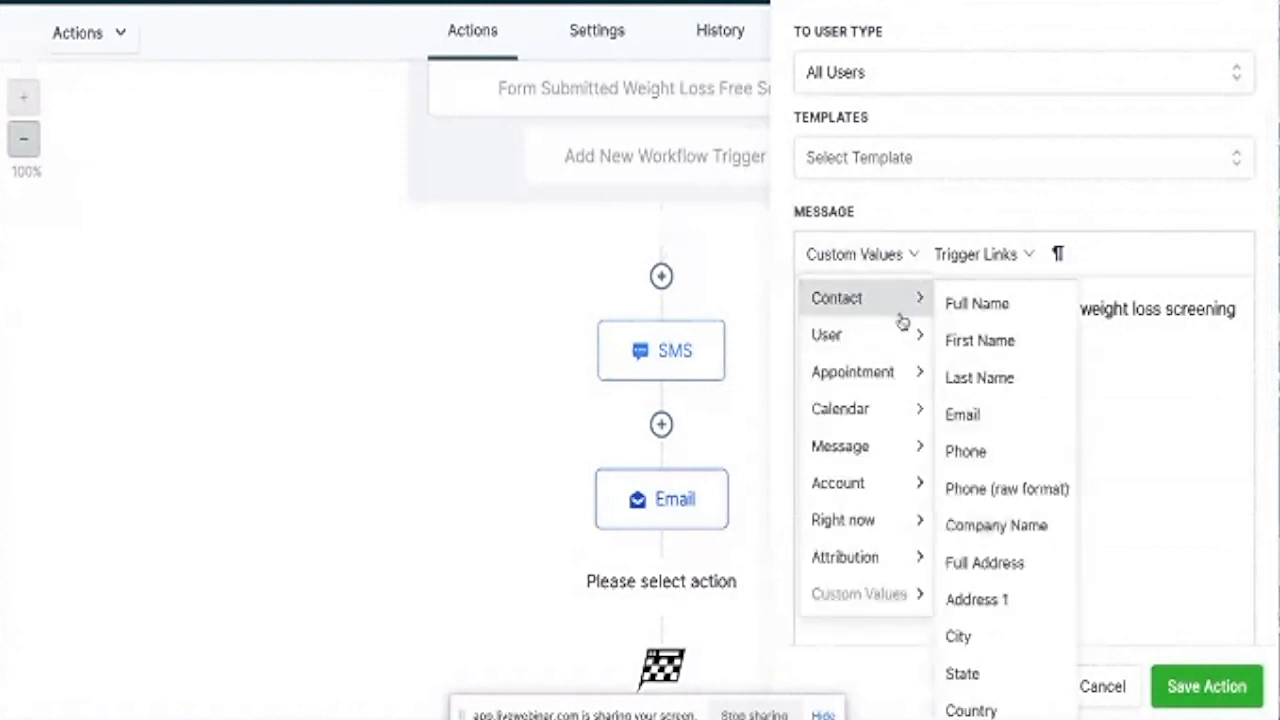
pyautogui.click(977, 310)
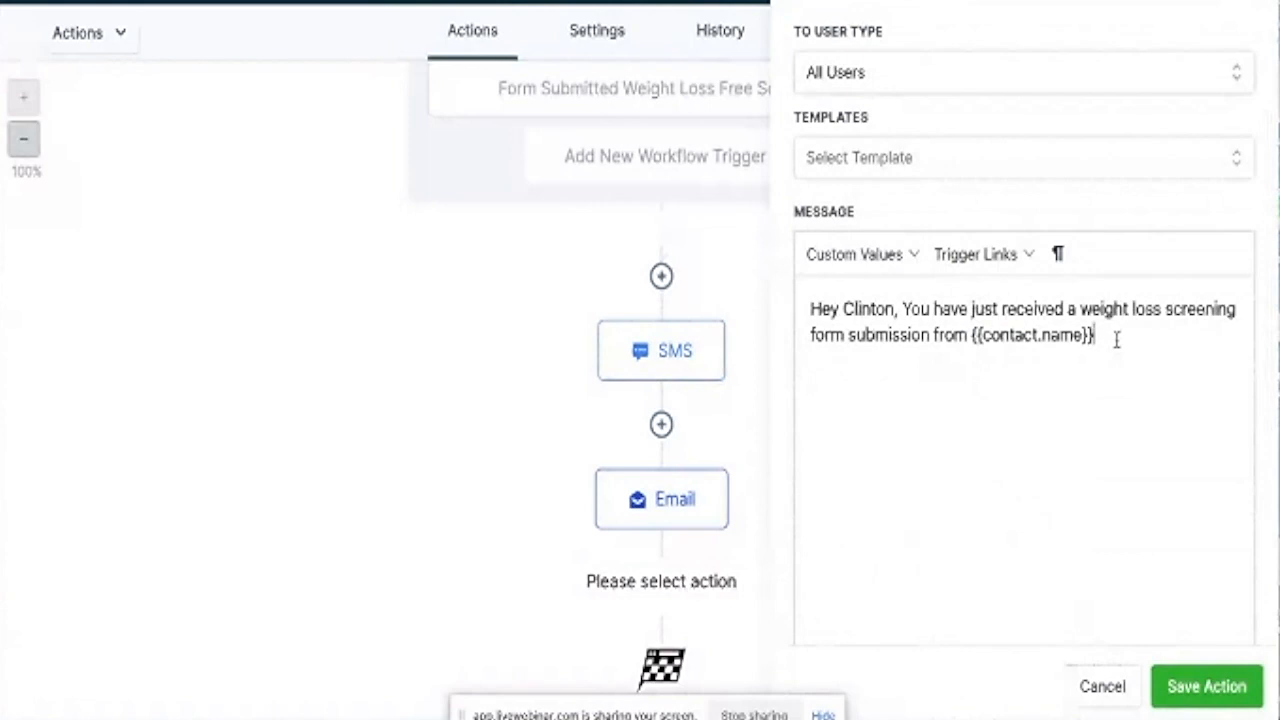
pyautogui.write('weith')
pyautogui.press('BackSpace')
pyautogui.press('BackSpace')
pyautogui.press('BackSpace')
pyautogui.write('ith an email address of')
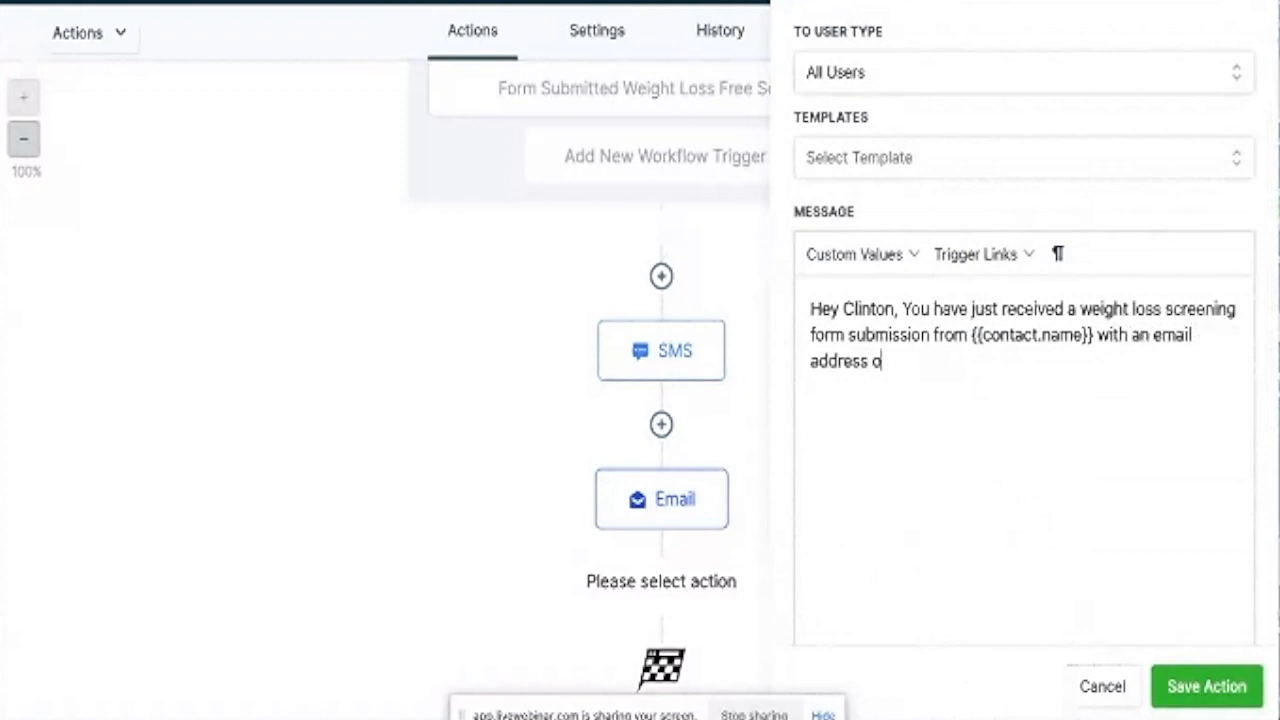
# Insert the {{contact.email}} placeholder, then type 'and phone number of'.
pyautogui.click(912, 254)
pyautogui.moveTo(908, 303)
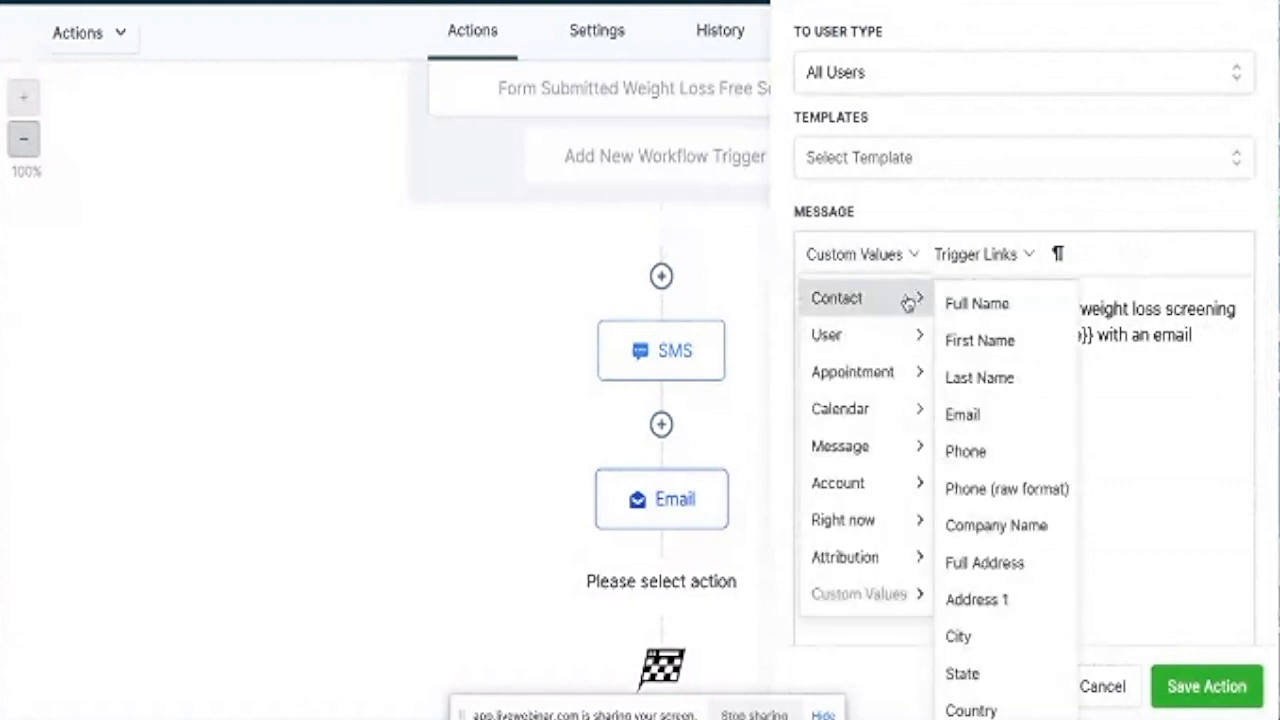
pyautogui.click(994, 416)
pyautogui.write('and ')
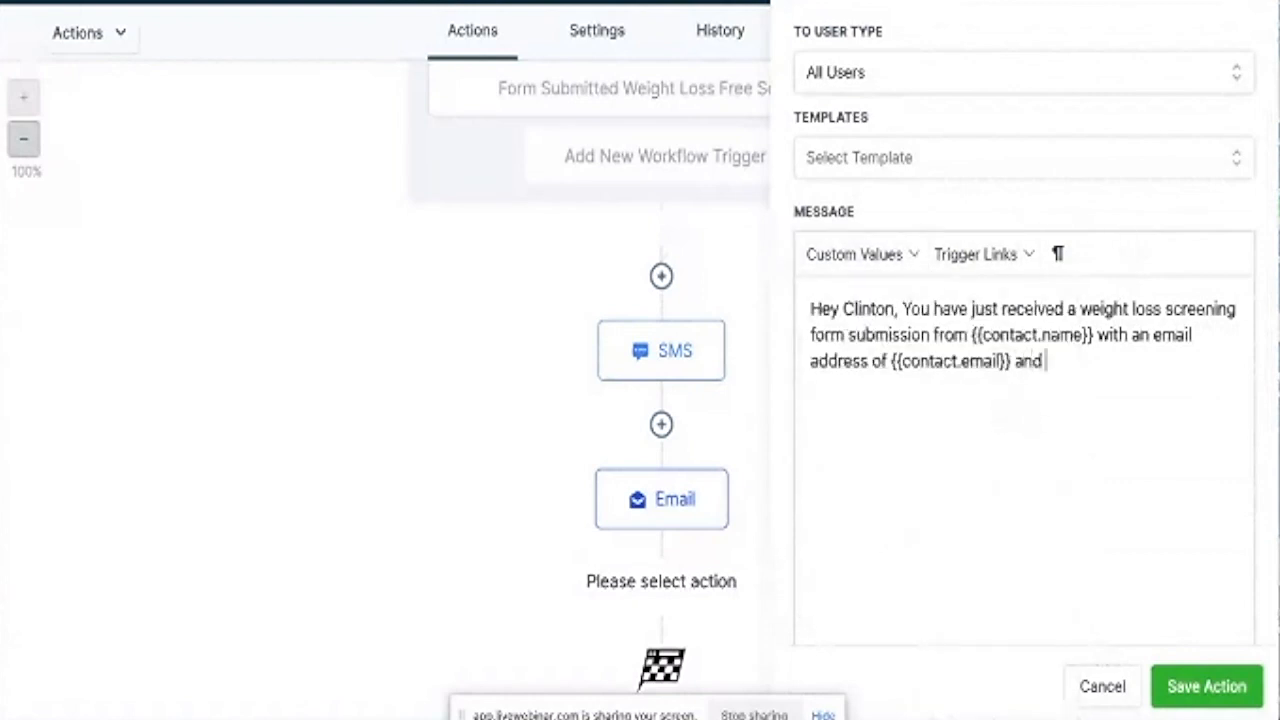
pyautogui.write('phone nu')
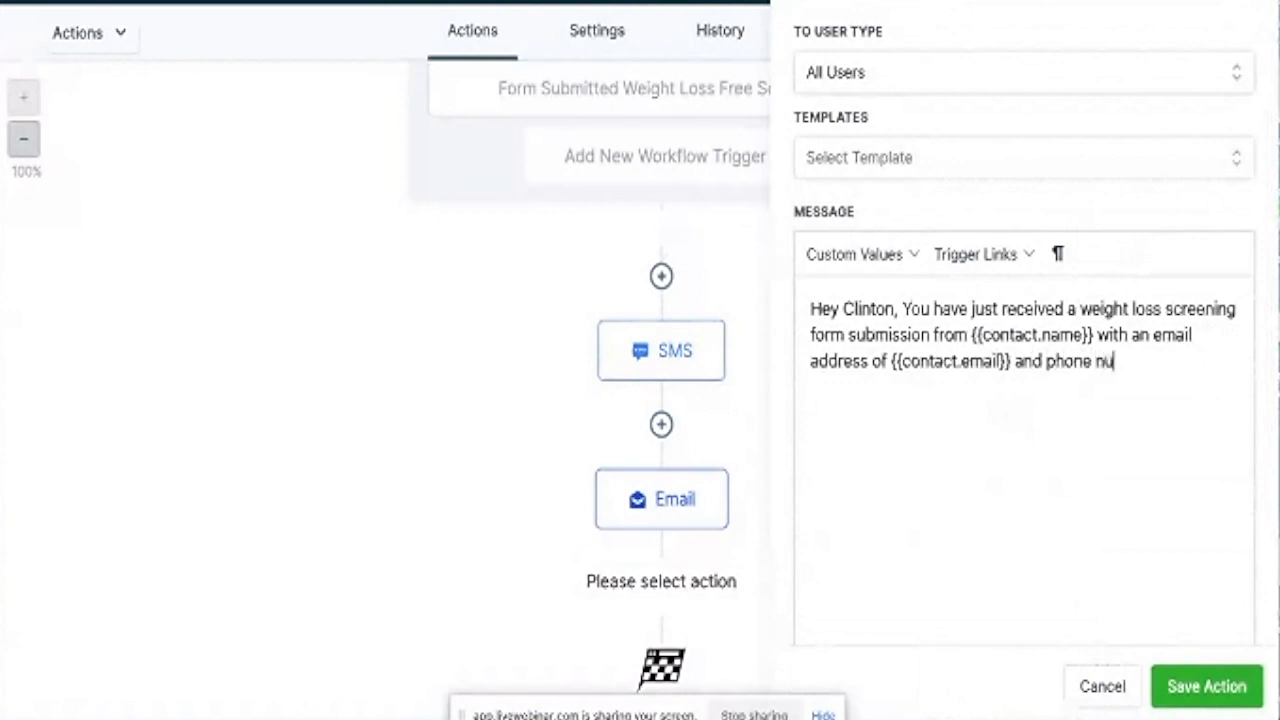
pyautogui.write('mber of')
# Insert the {{contact.phone}} placeholder and sign off with 'regards Follow Up Spark'.
pyautogui.click(914, 254)
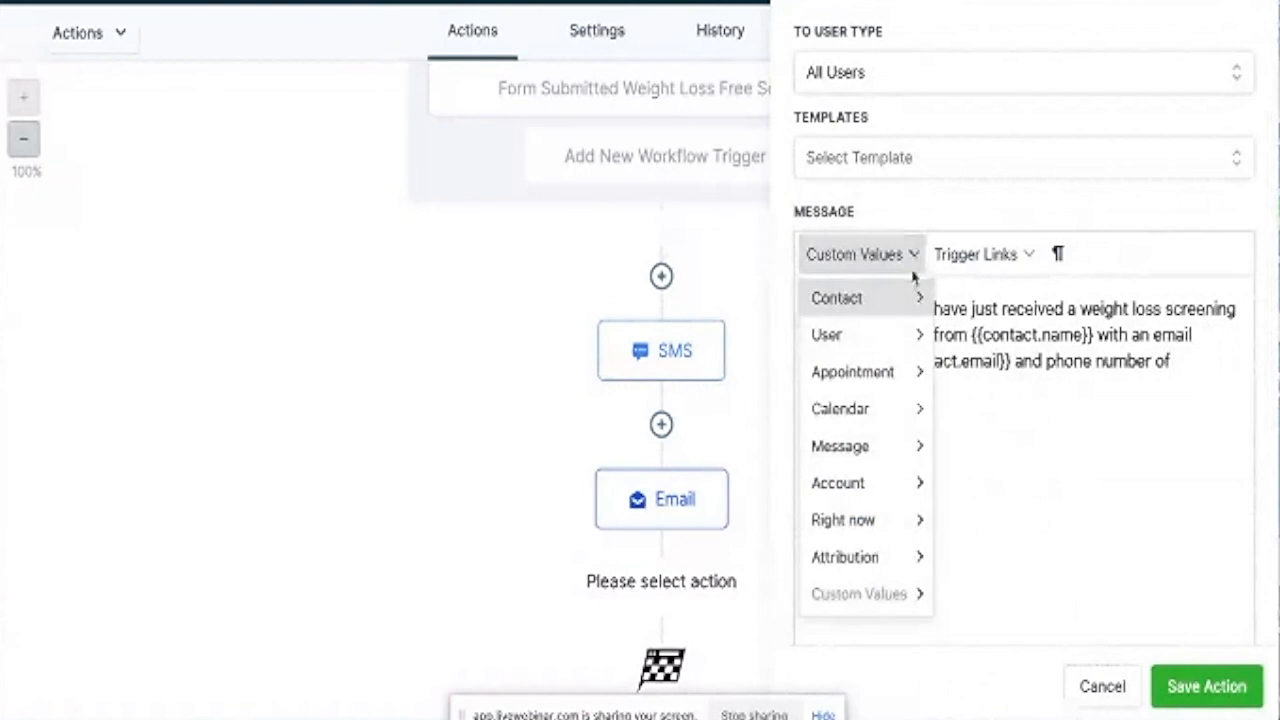
pyautogui.moveTo(909, 297)
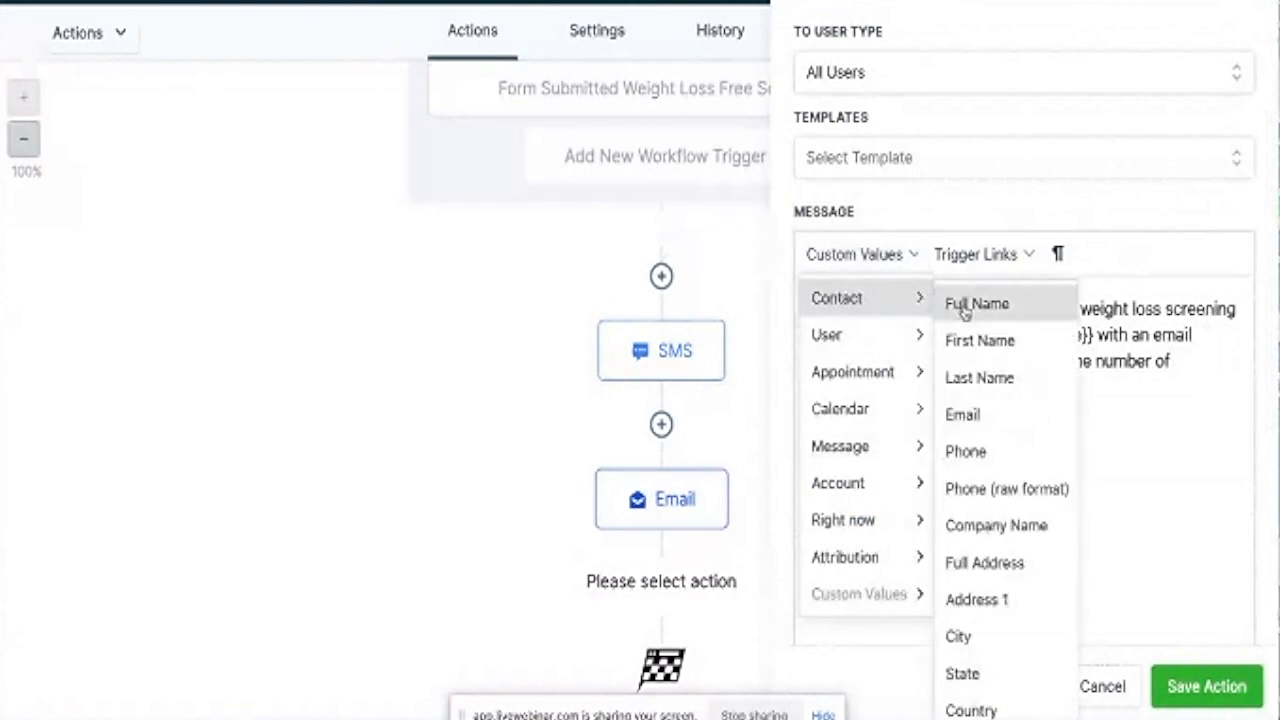
pyautogui.click(965, 452)
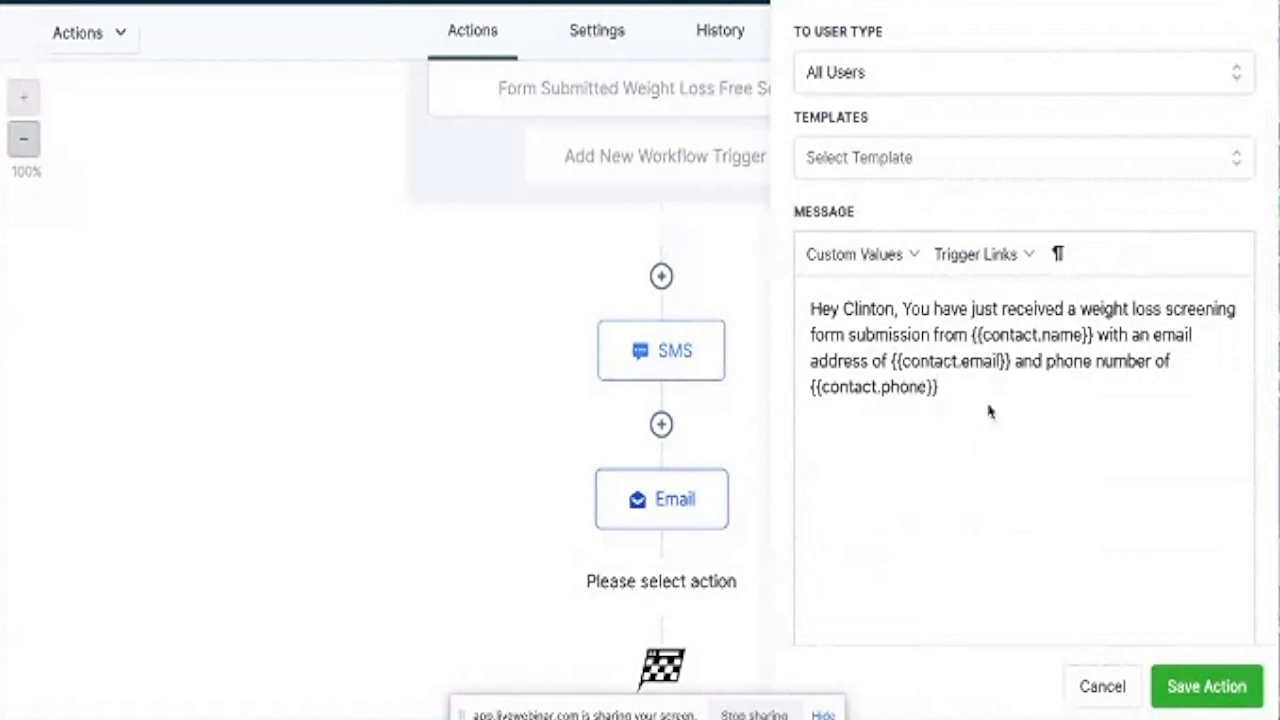
pyautogui.write('reg')
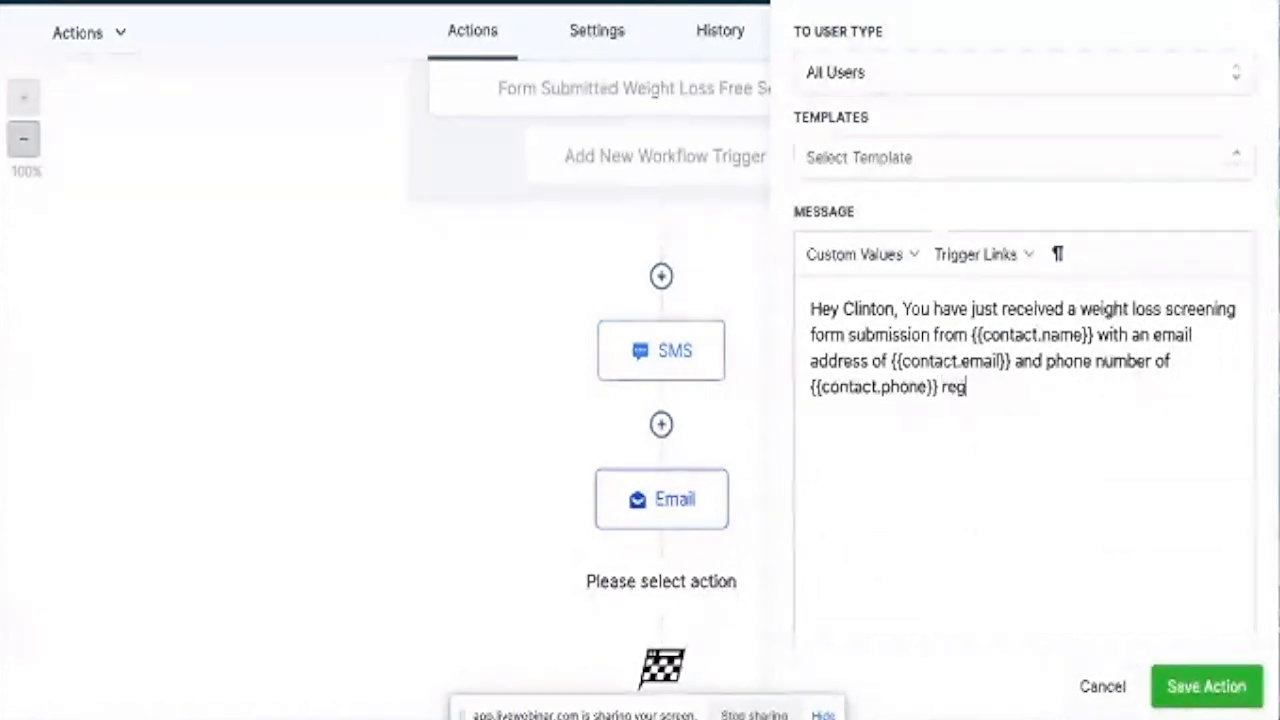
pyautogui.write('ards Fol')
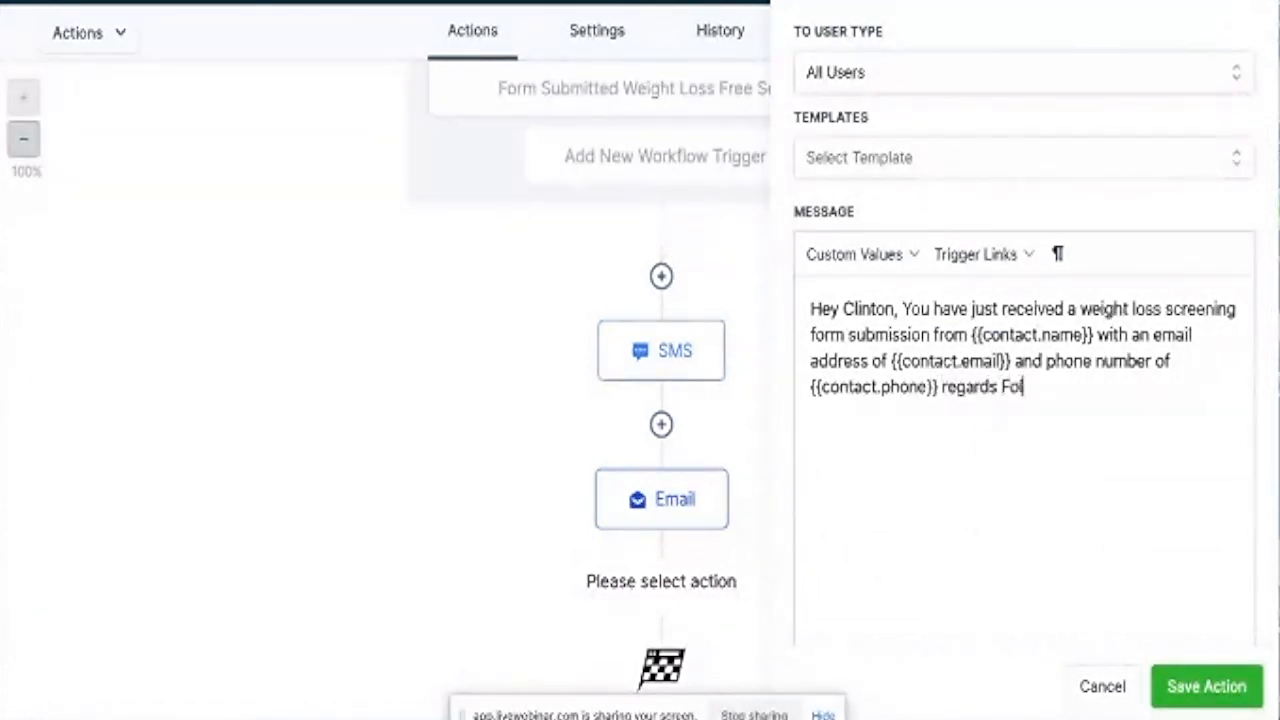
pyautogui.write('low Up S')
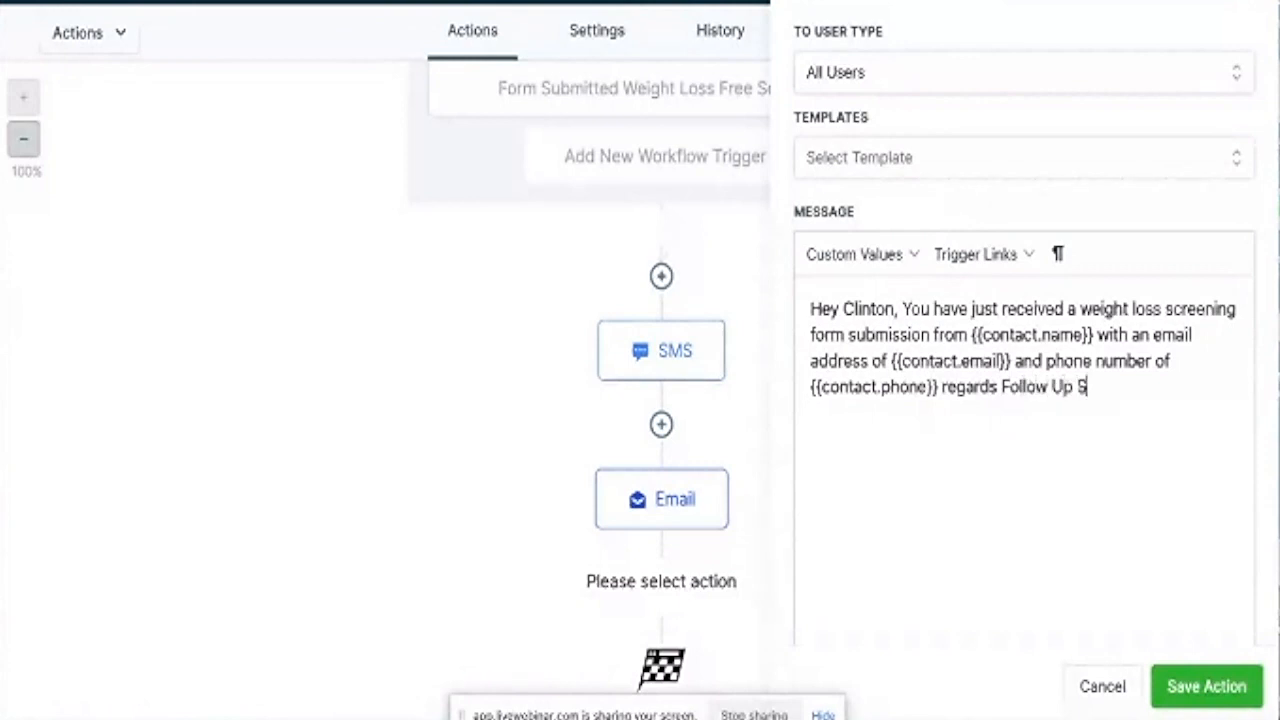
pyautogui.write('park')
# Add '. Check your forms submission area for full details,' before the sign-off and capitalise Regards.
pyautogui.click(942, 386)
pyautogui.press('BackSpace')
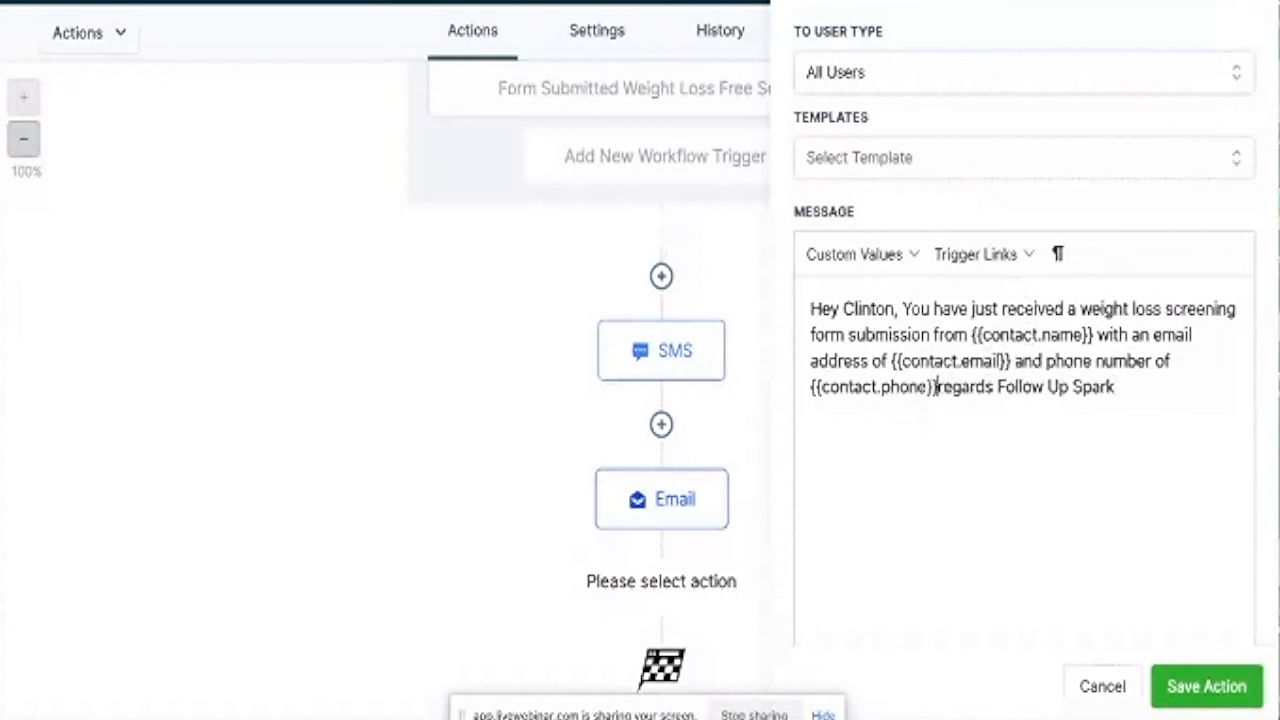
pyautogui.write('. Check')
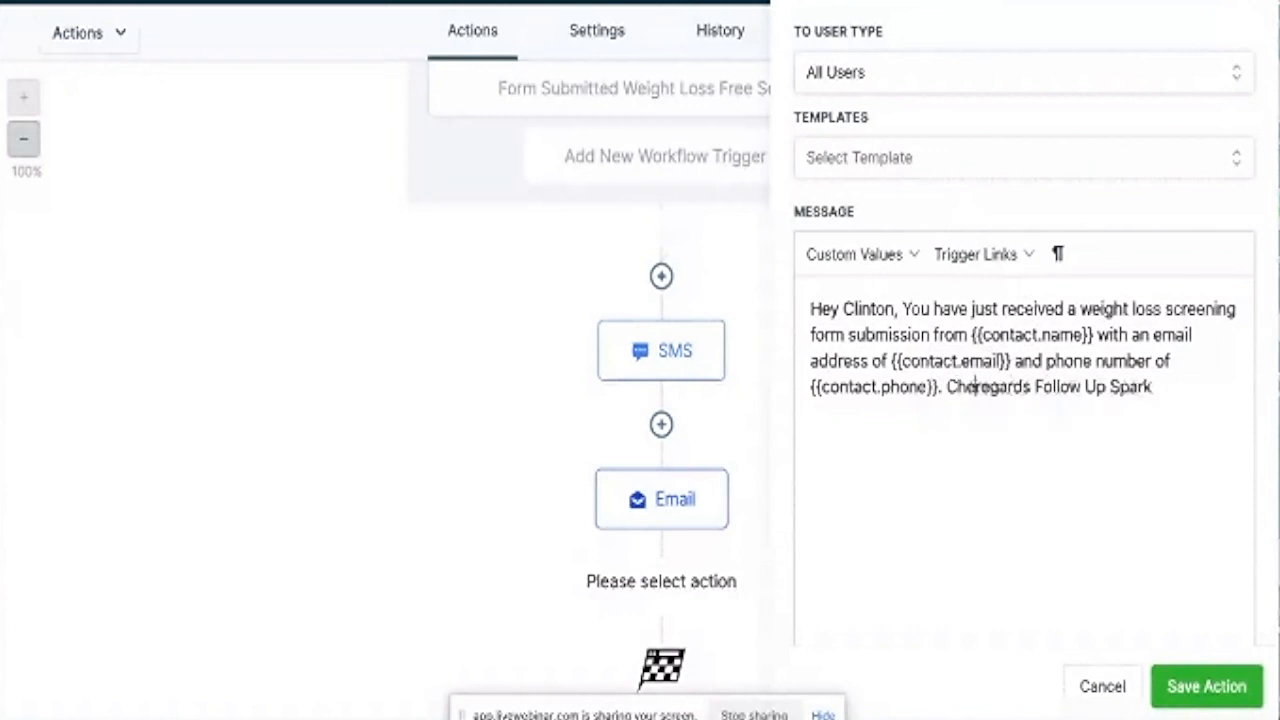
pyautogui.write(' your for')
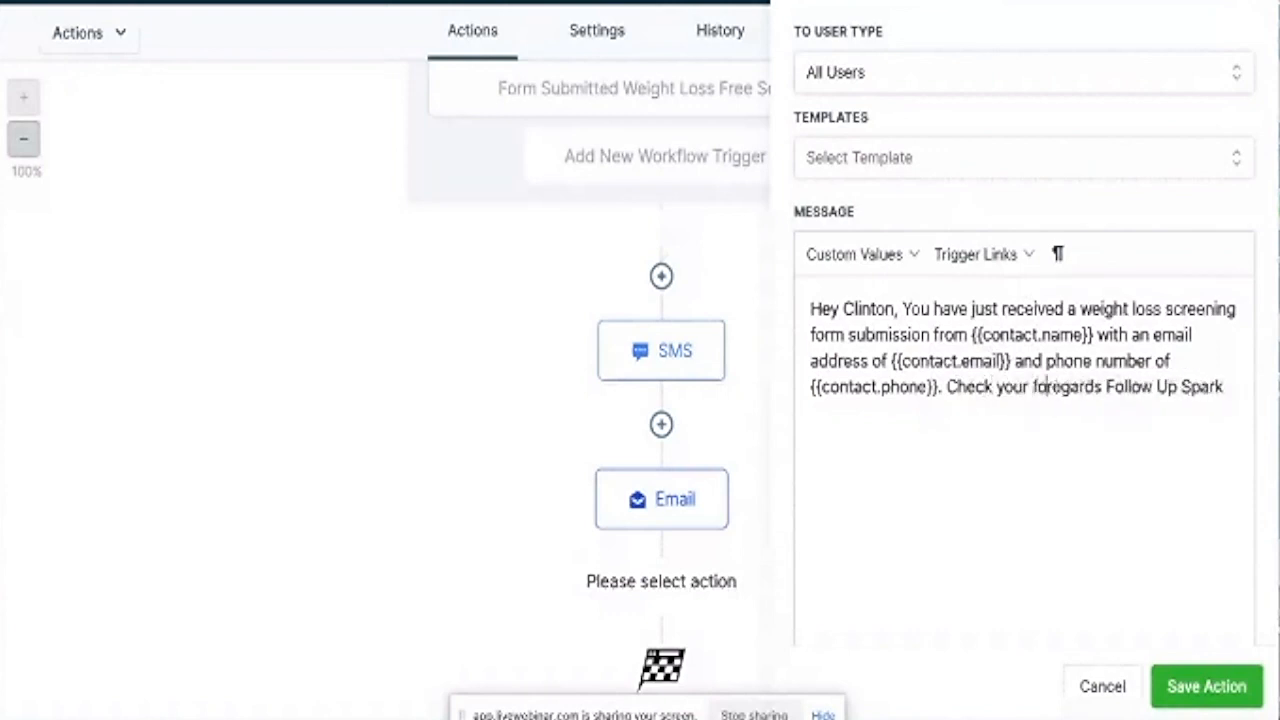
pyautogui.write('ms submi')
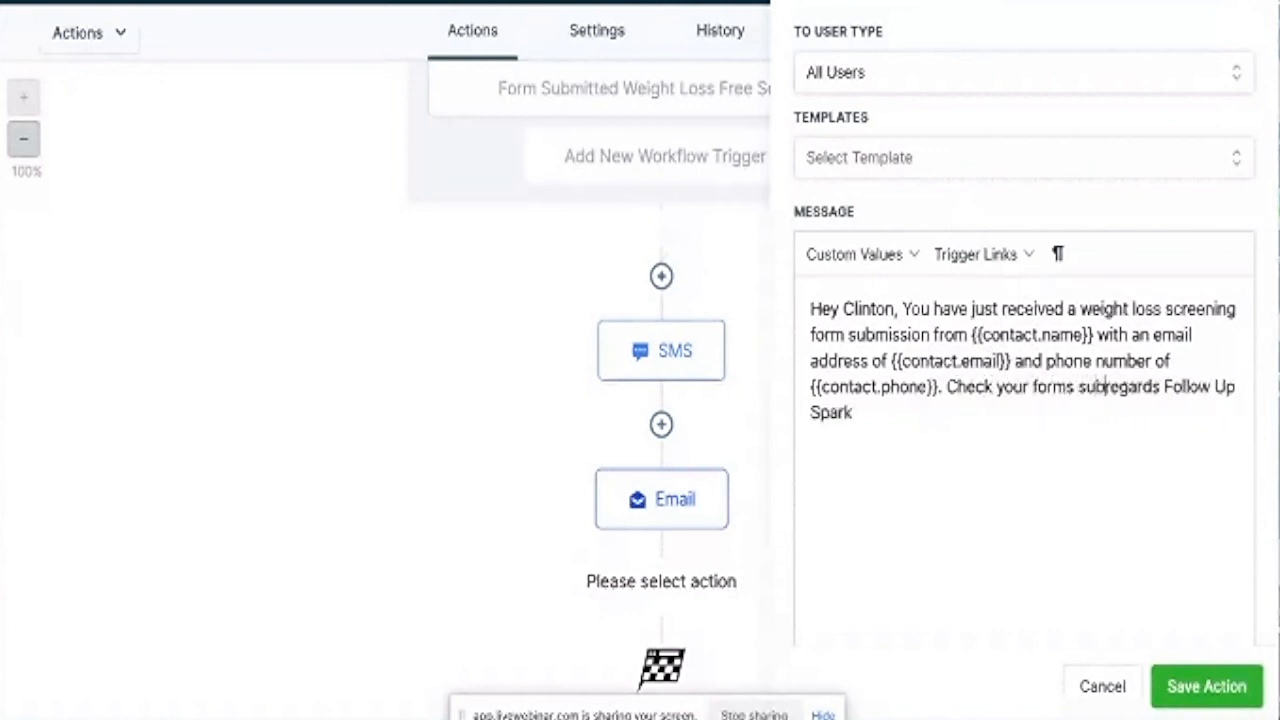
pyautogui.write('ssion are')
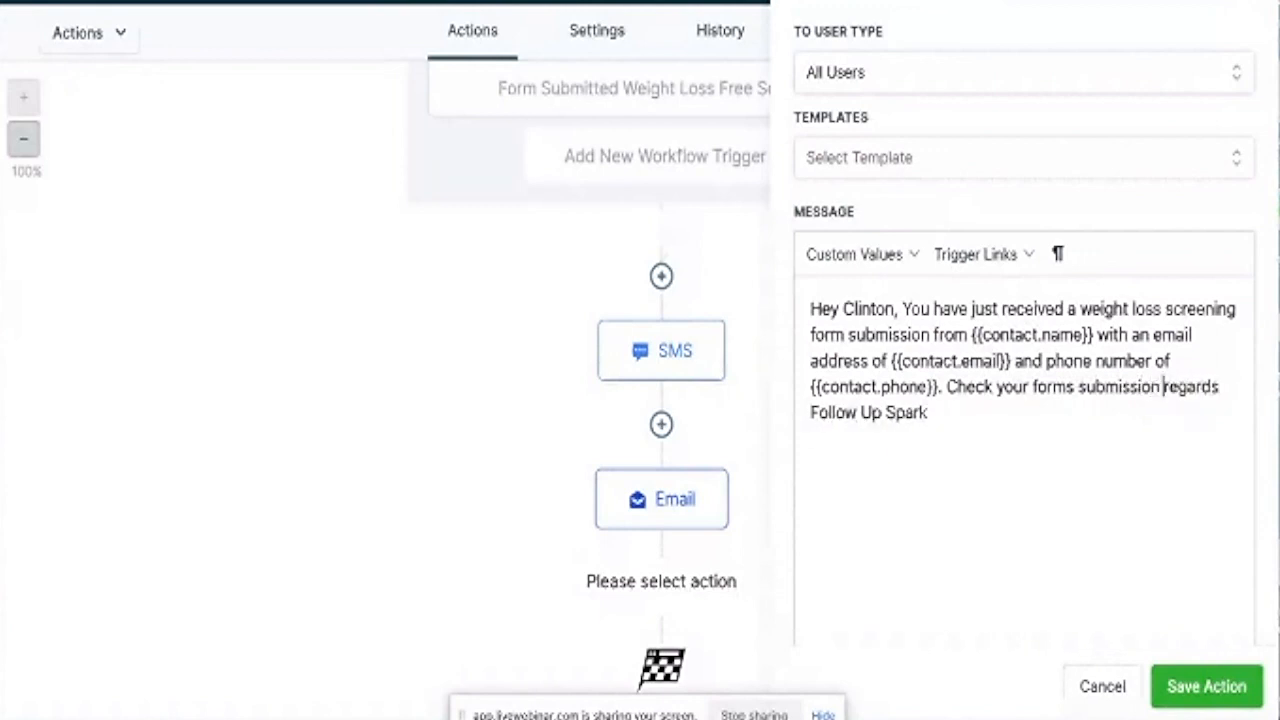
pyautogui.write('a for fu')
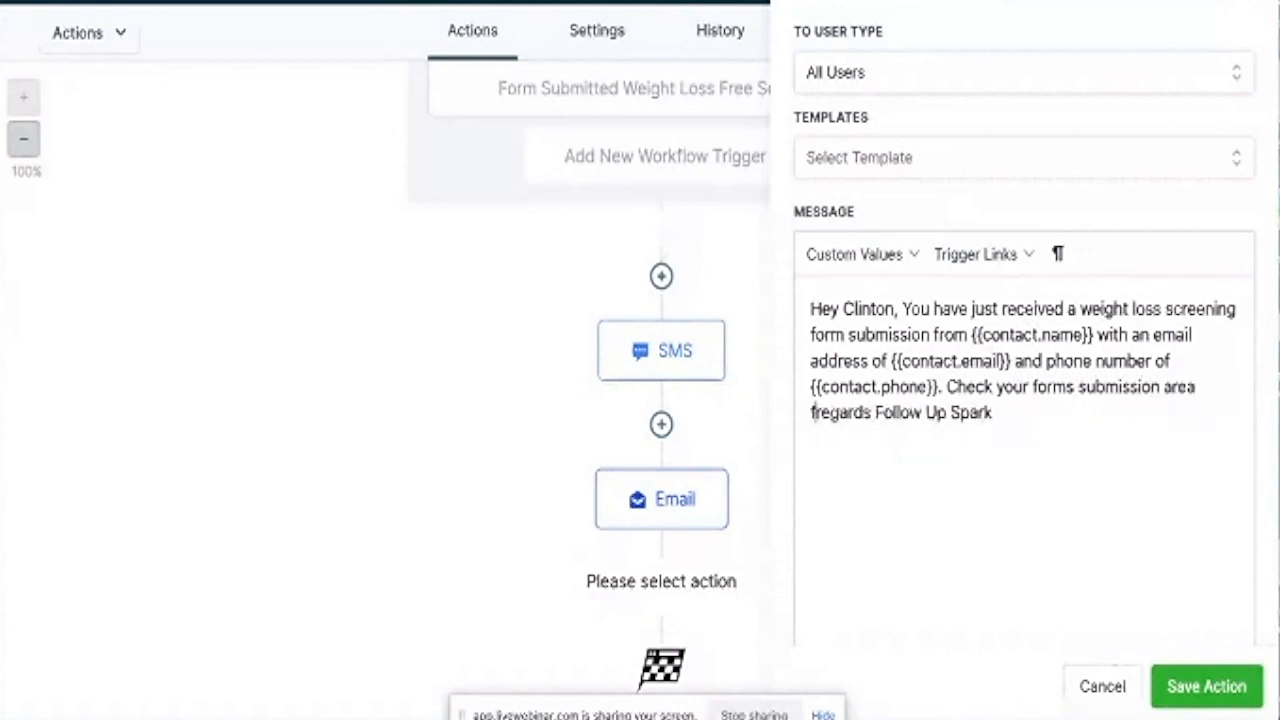
pyautogui.write('ll detai')
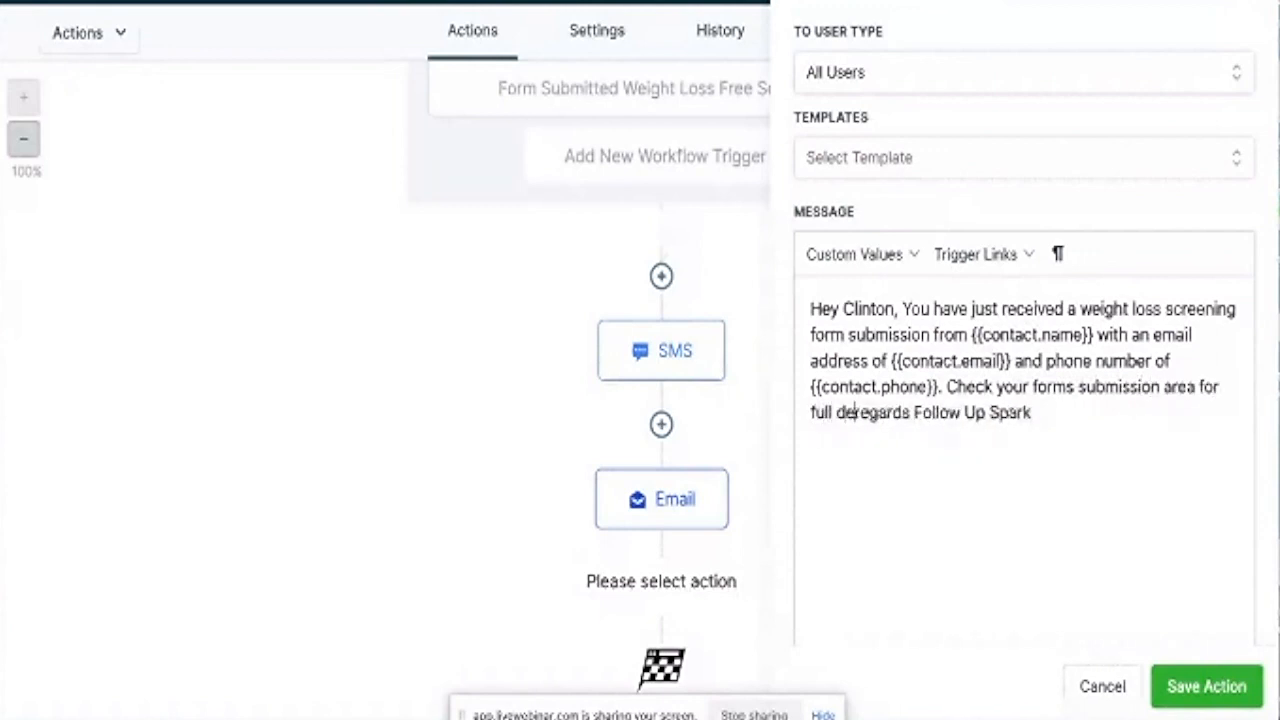
pyautogui.write('ls')
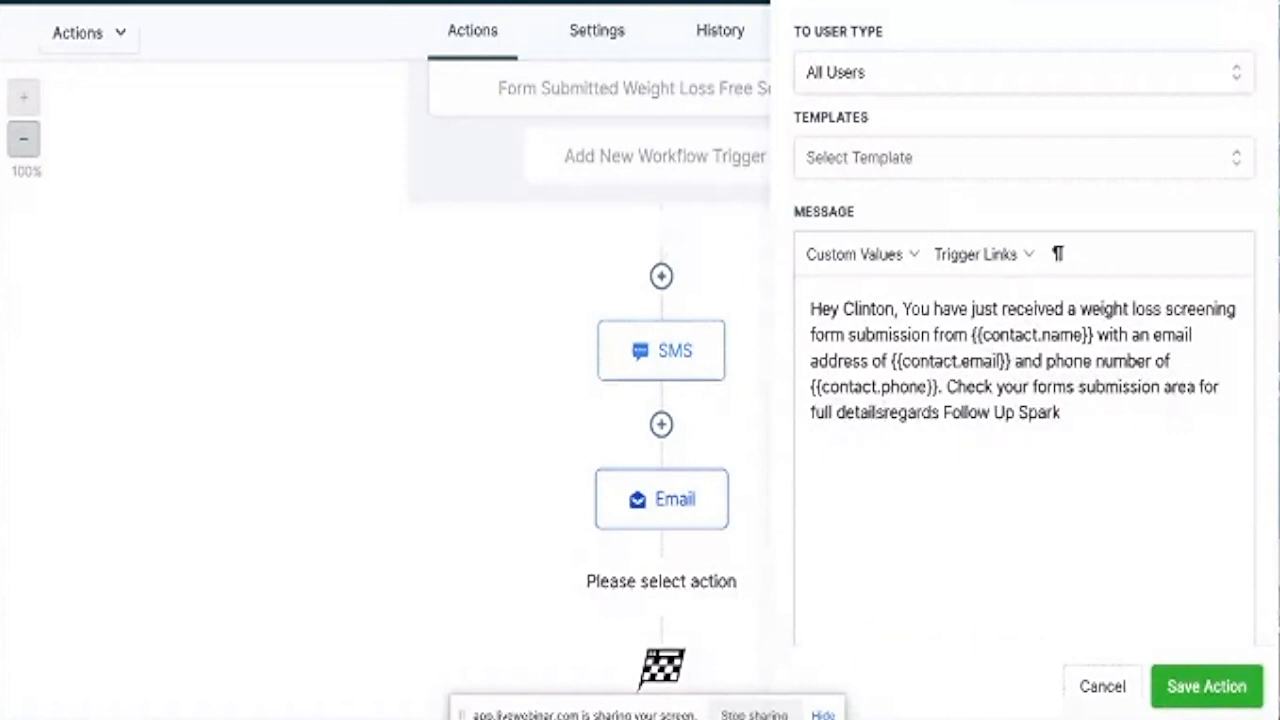
pyautogui.write(',')
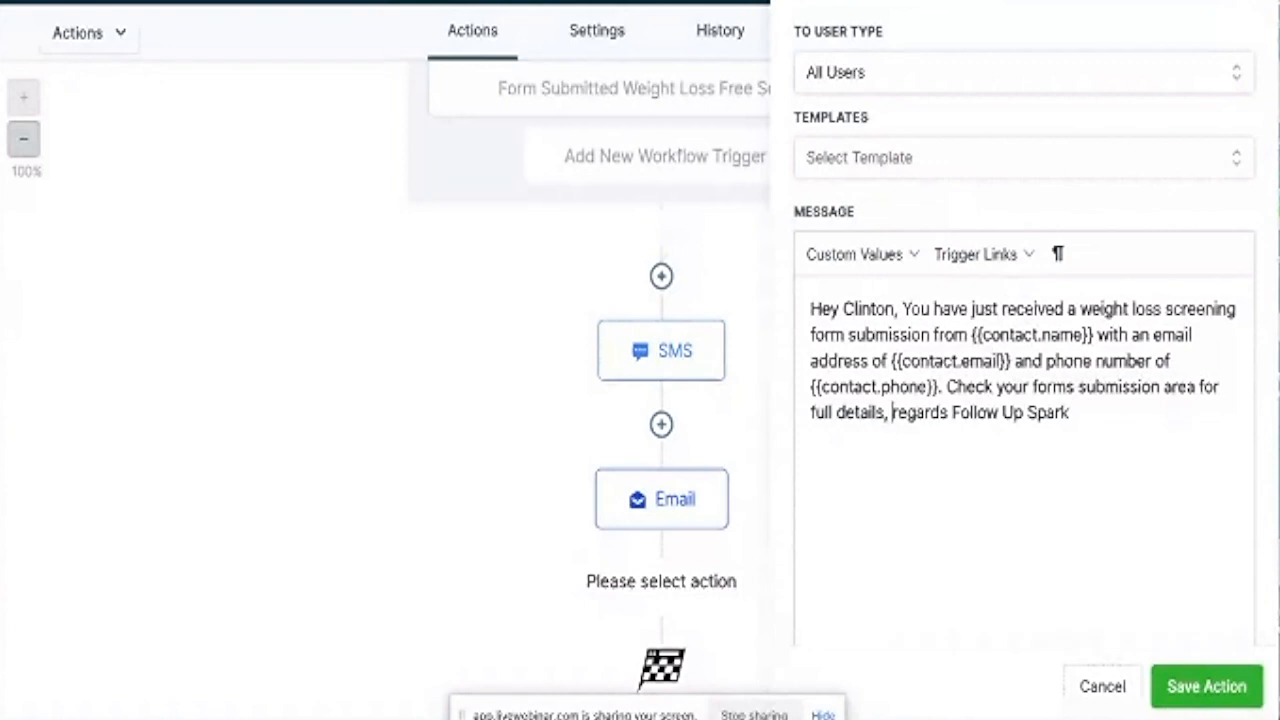
pyautogui.click(896, 405)
pyautogui.press('BackSpace')
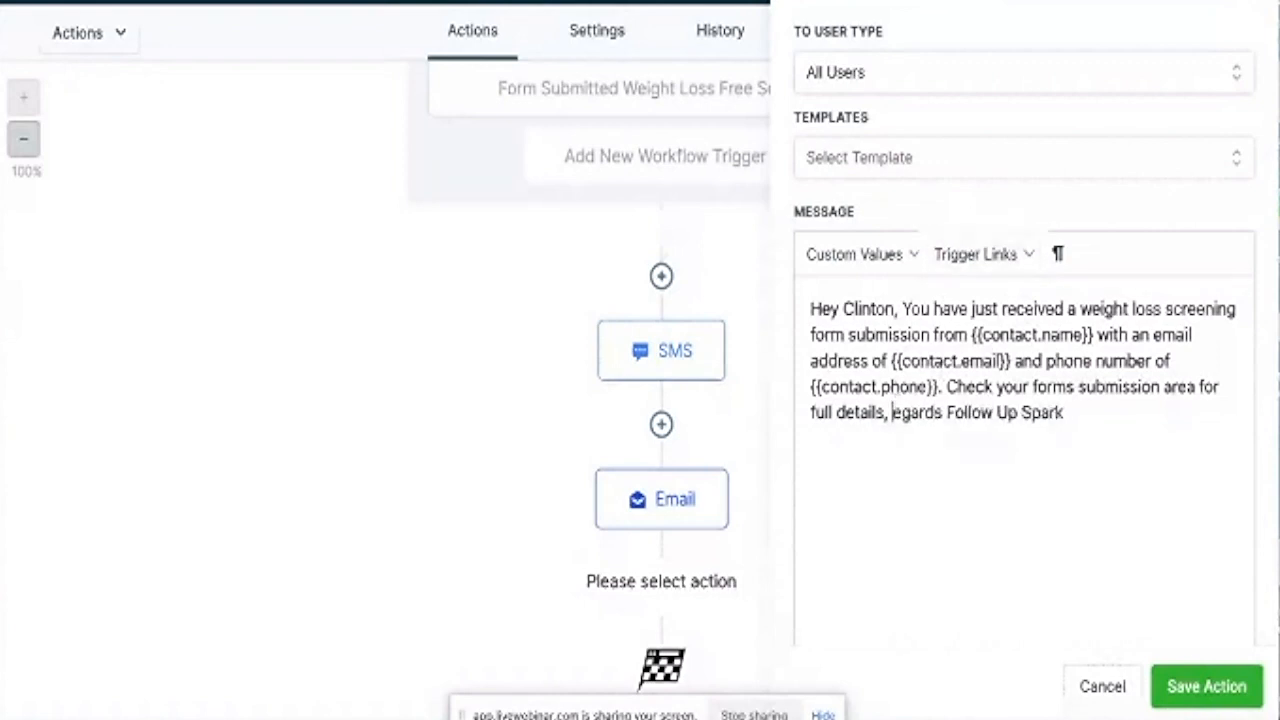
pyautogui.write('R')
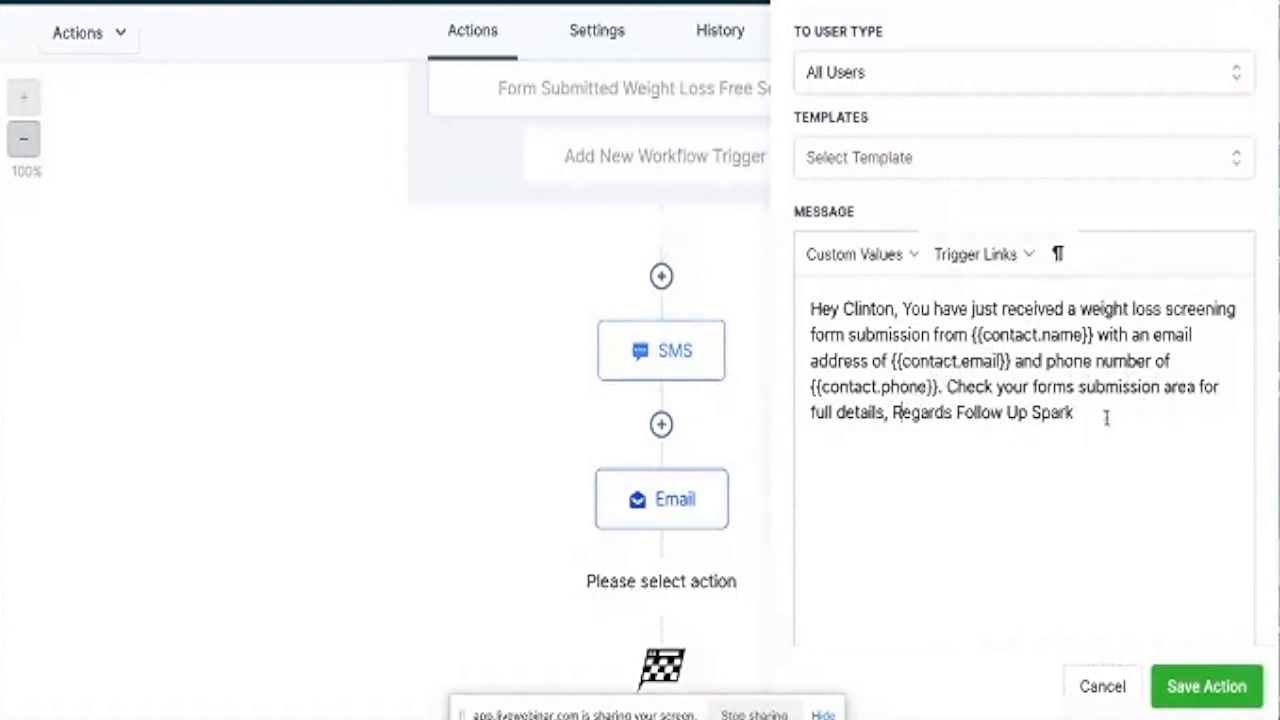
# Copy the whole message text and save the internal SMS action.
pyautogui.moveTo(1081, 416); pyautogui.dragTo(786, 320)
pyautogui.rightClick(815, 332)
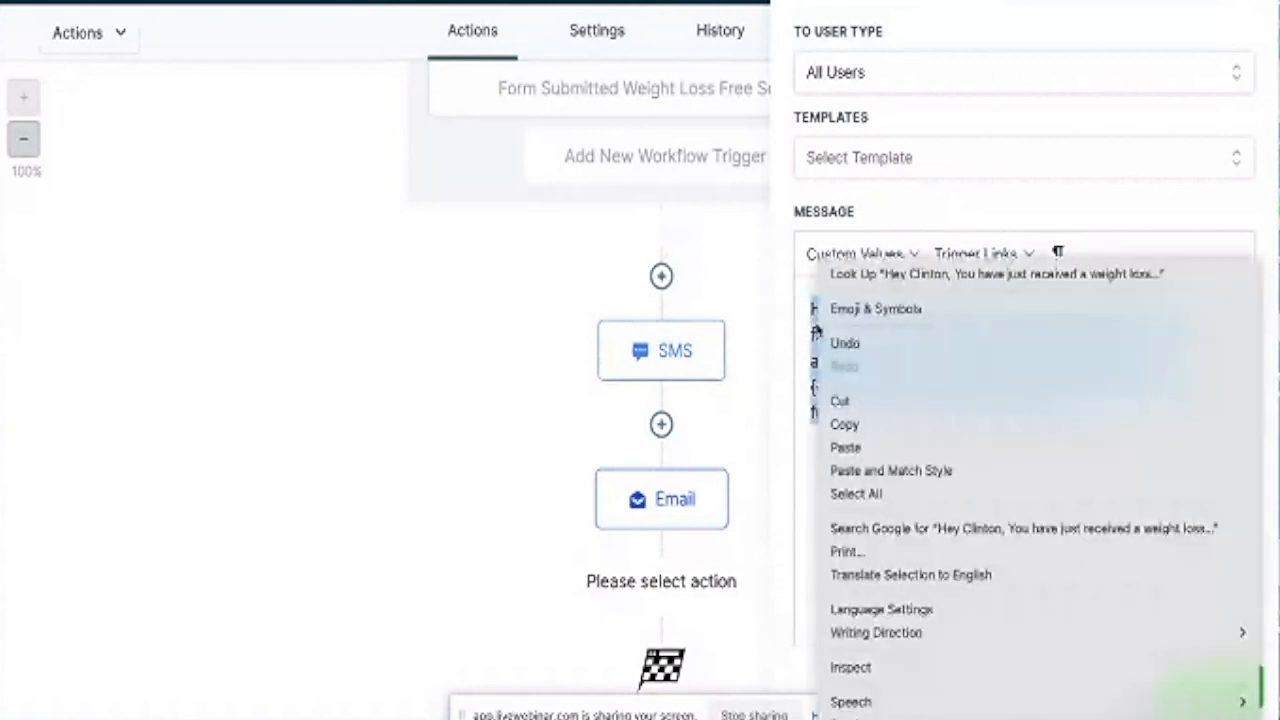
pyautogui.click(849, 424)
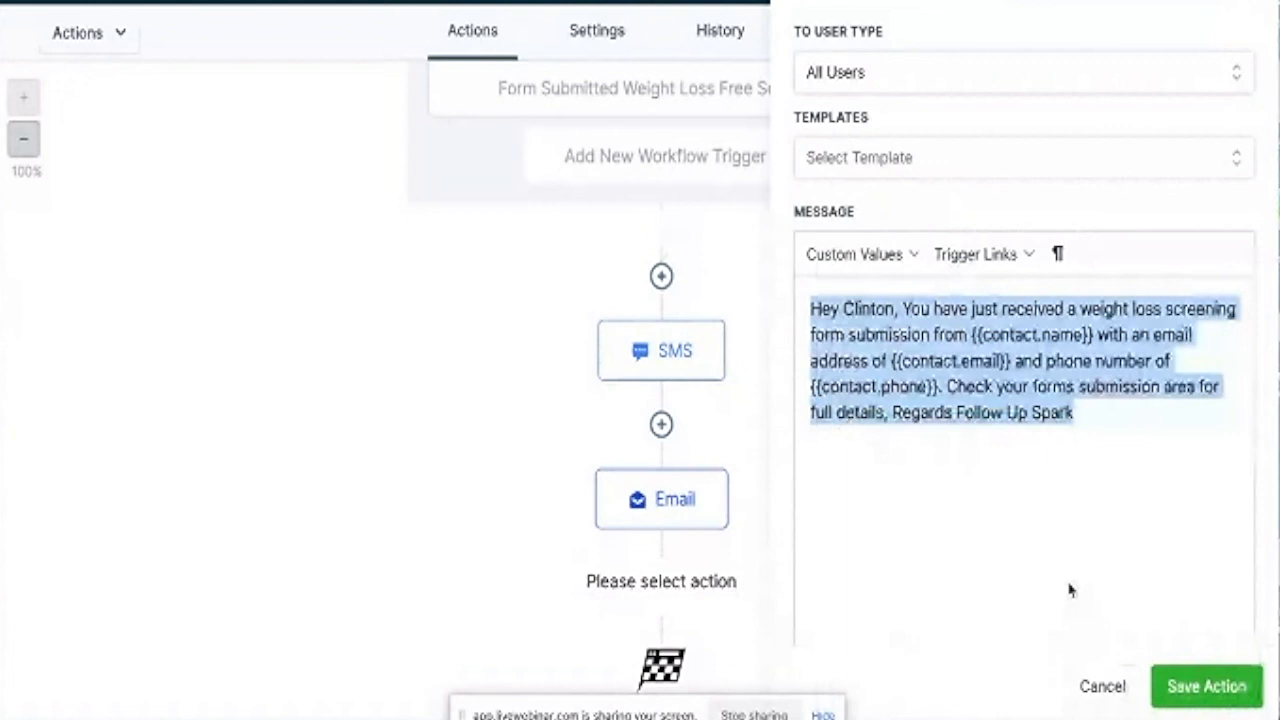
pyautogui.click(1178, 673)
# Rename the step to 'Internal Notification SMS', save it, and add a new step at the end.
pyautogui.scroll(-2, 866, 455)
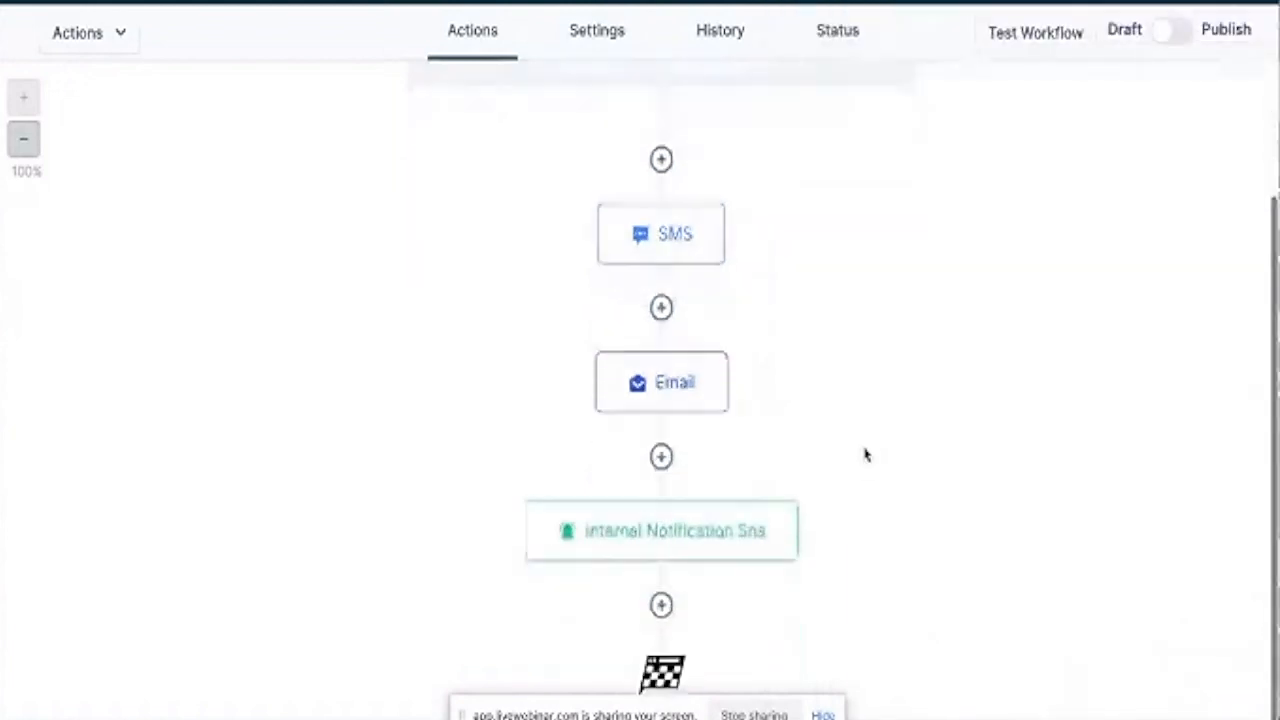
pyautogui.click(743, 514)
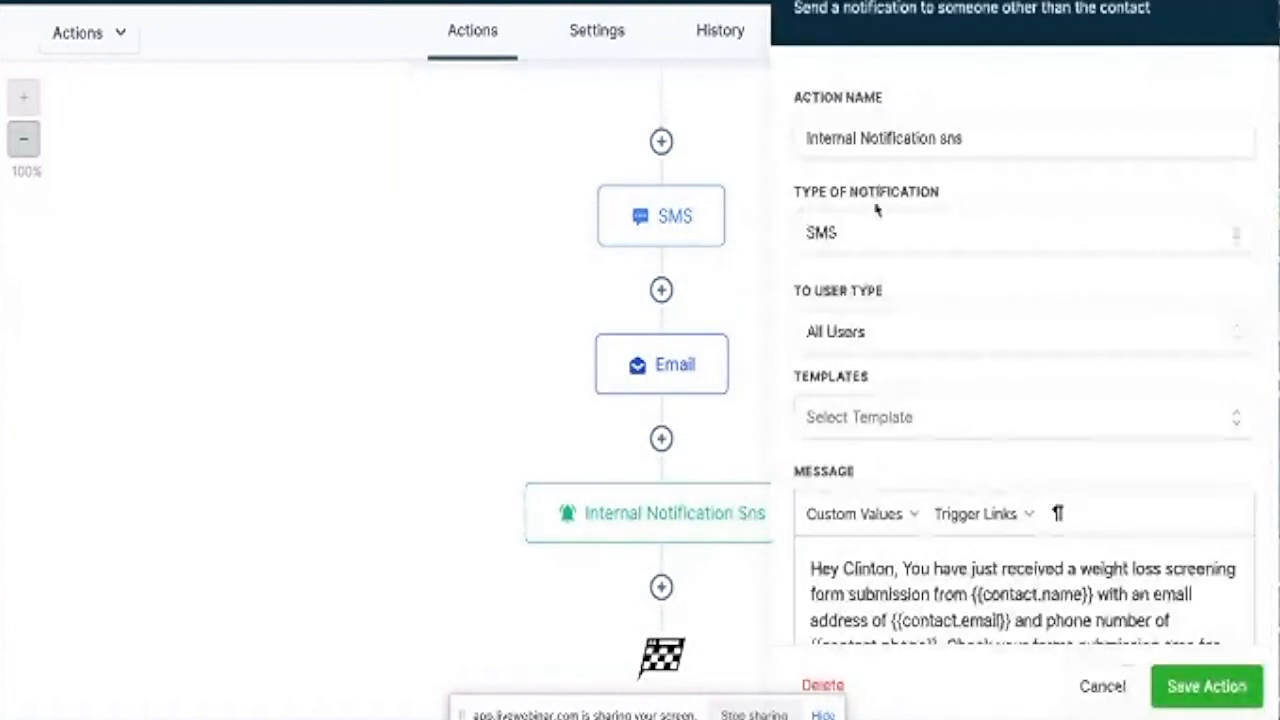
pyautogui.doubleClick(964, 138)
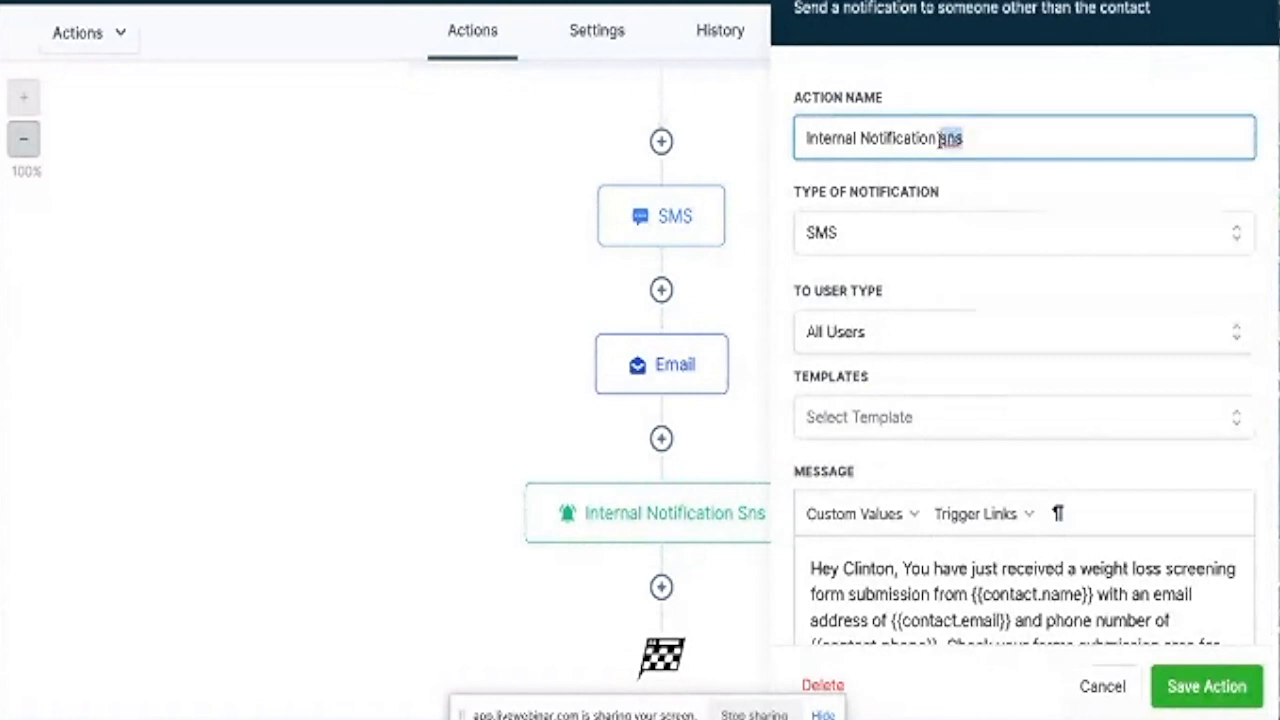
pyautogui.write('SMS')
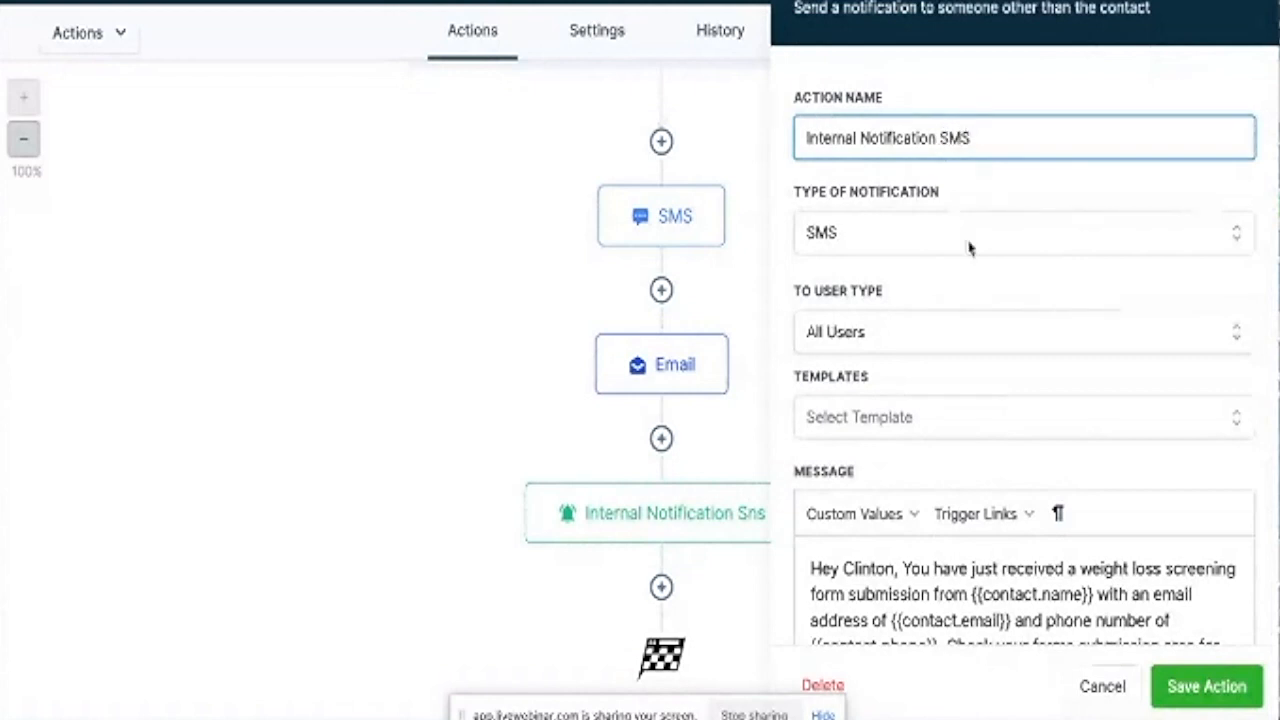
pyautogui.click(1198, 688)
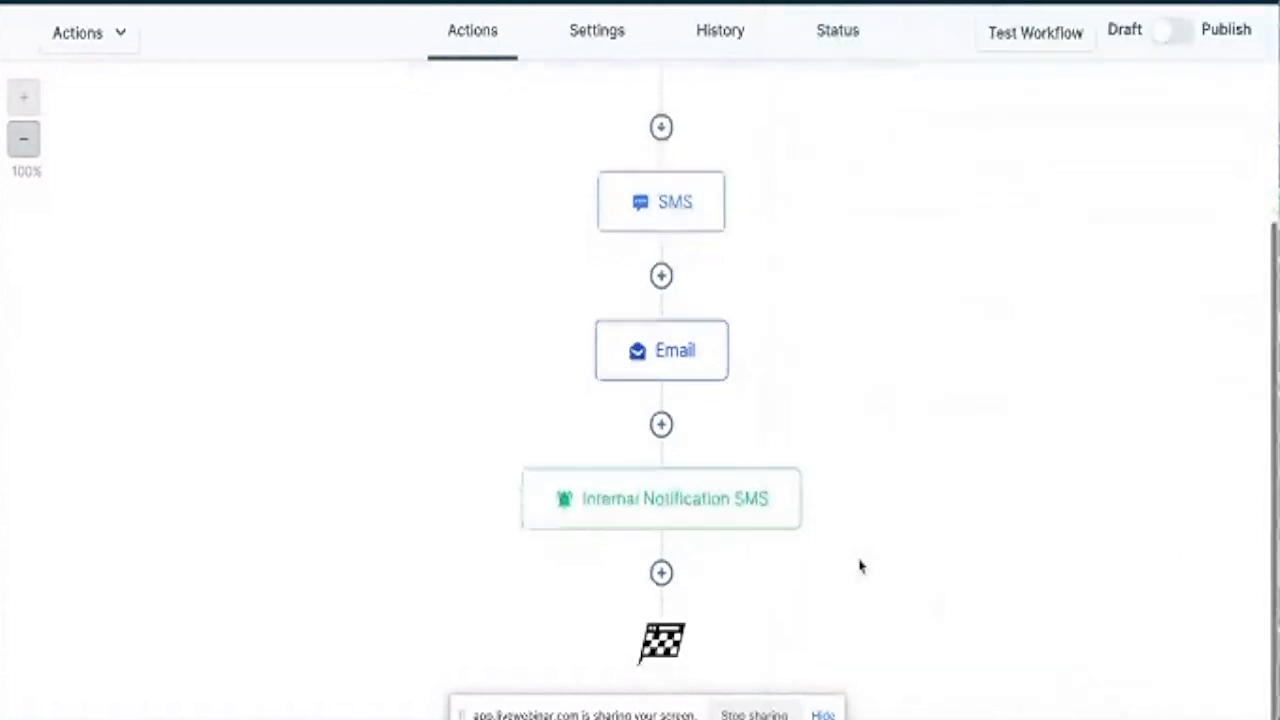
pyautogui.click(661, 572)
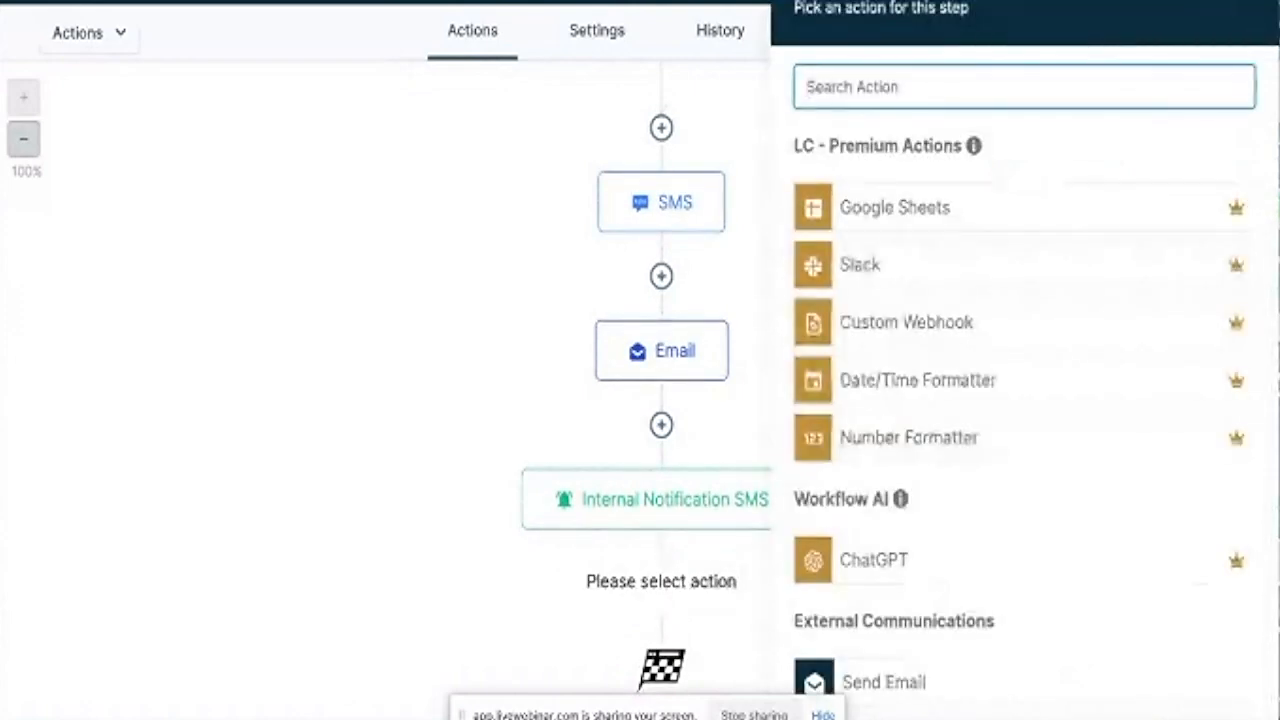
# Add a Send Internal Notification action with the notification type set to Email.
pyautogui.write('Internal')
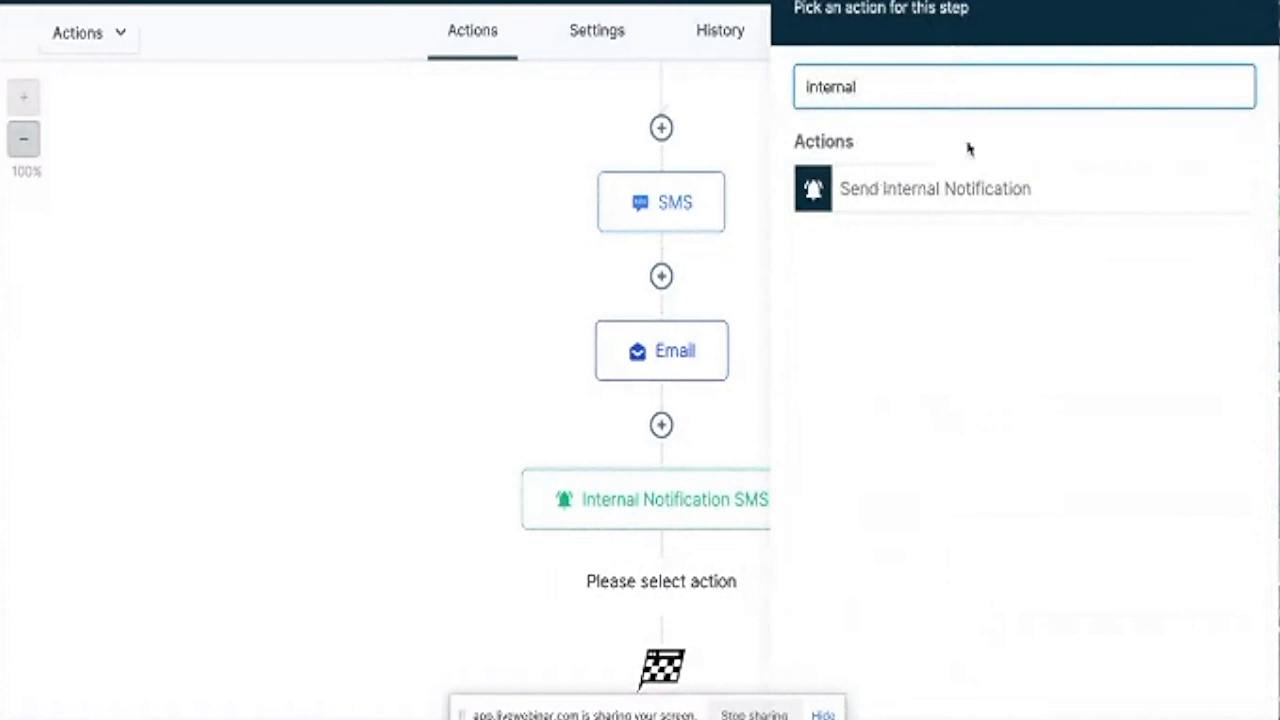
pyautogui.click(962, 192)
pyautogui.click(889, 236)
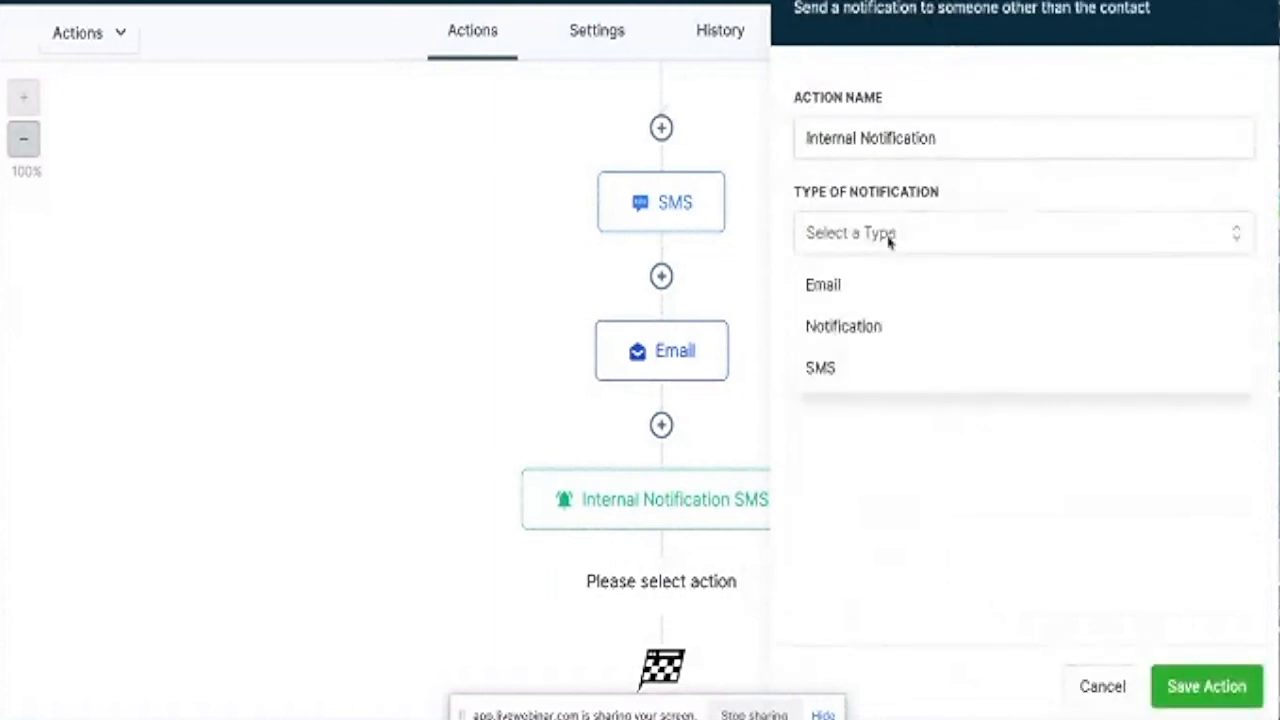
pyautogui.click(863, 289)
# Set the sender name 'Follow Up Spark', the business info sender address, and All Users as recipients.
pyautogui.click(854, 365)
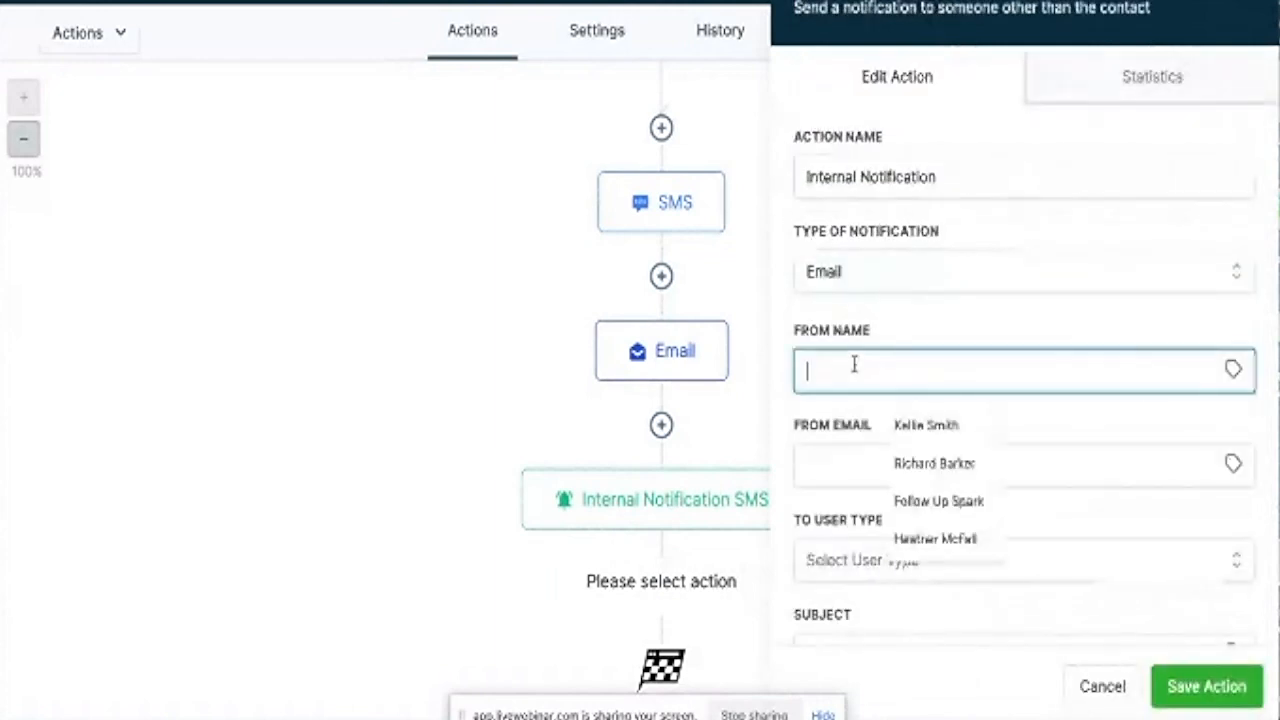
pyautogui.write('F')
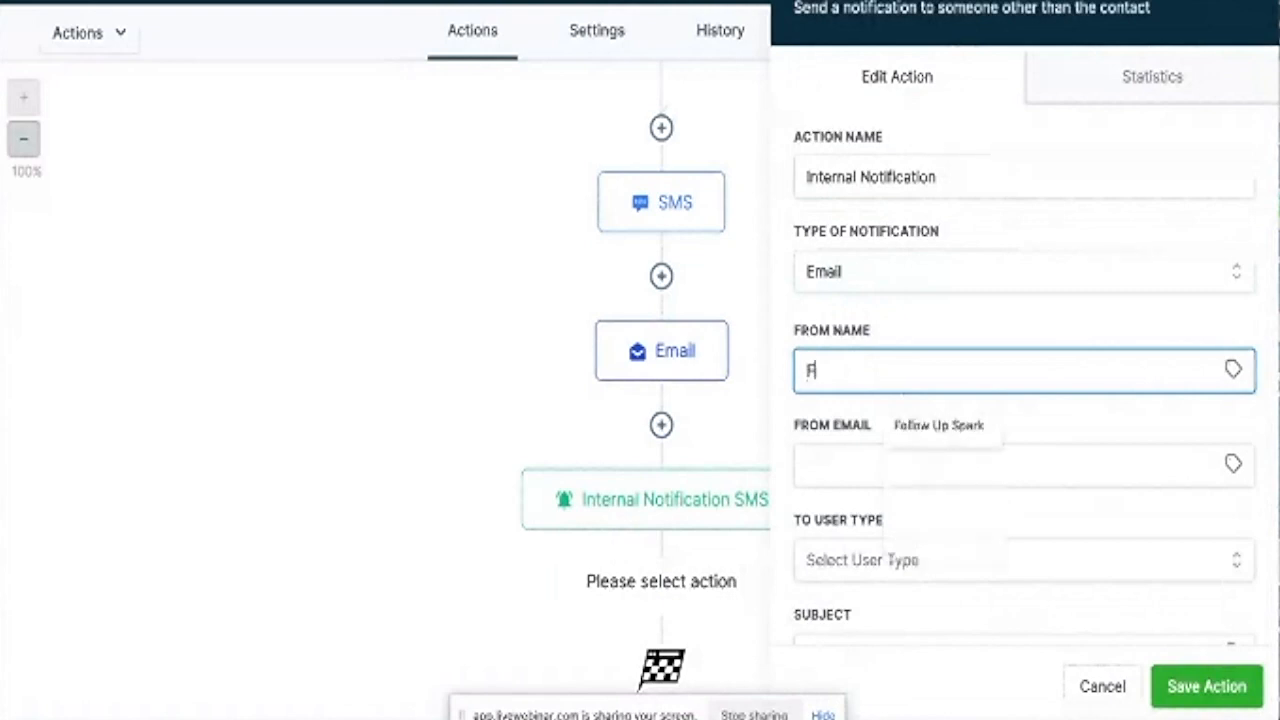
pyautogui.write('ollow Up')
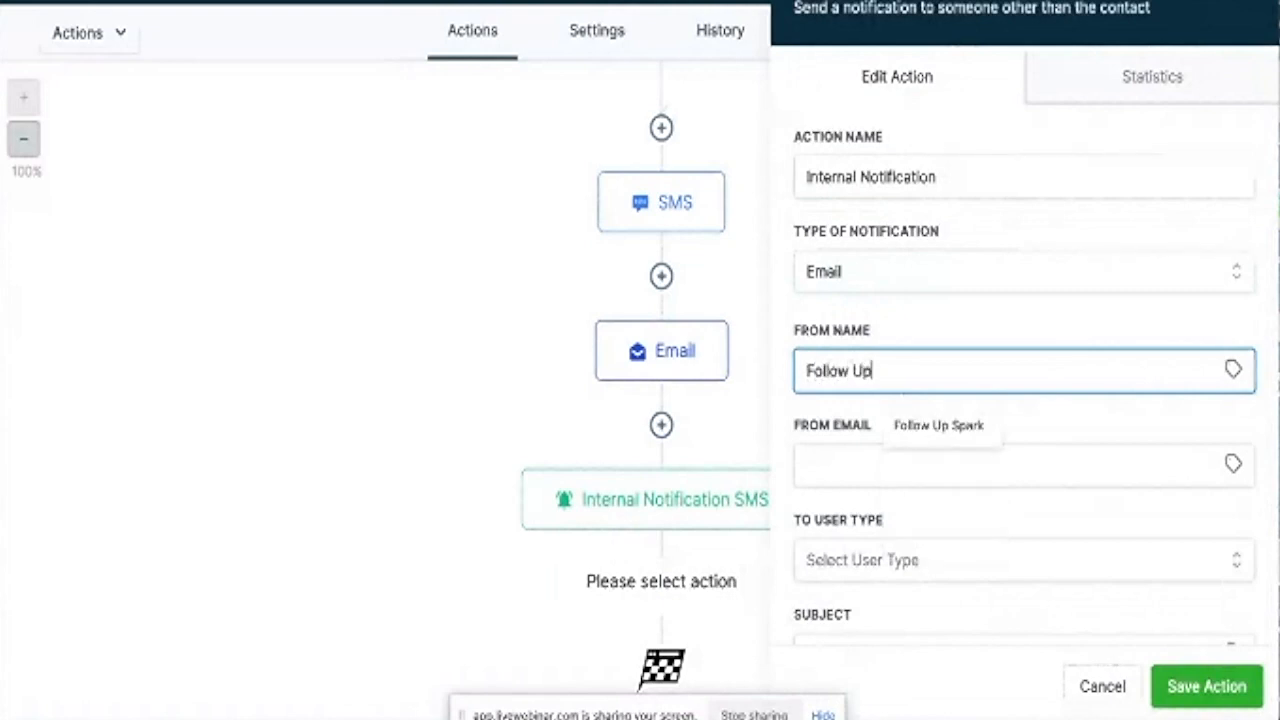
pyautogui.write(' Spark')
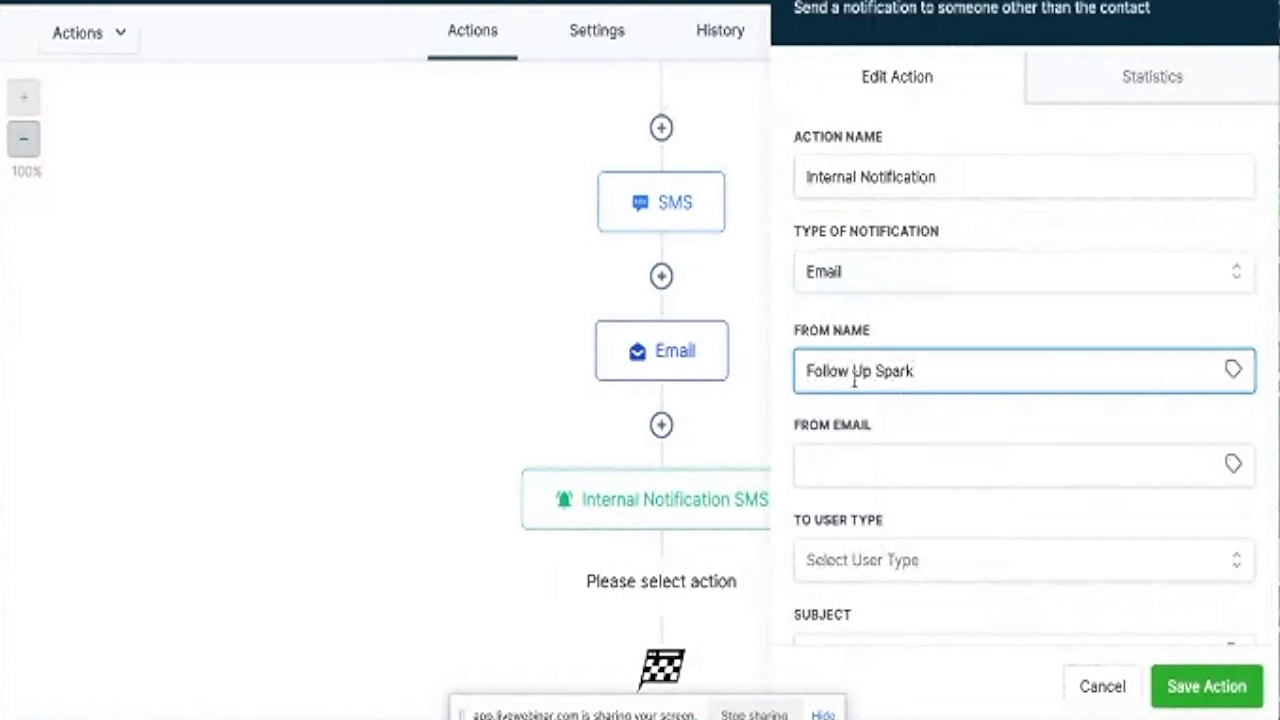
pyautogui.click(848, 470)
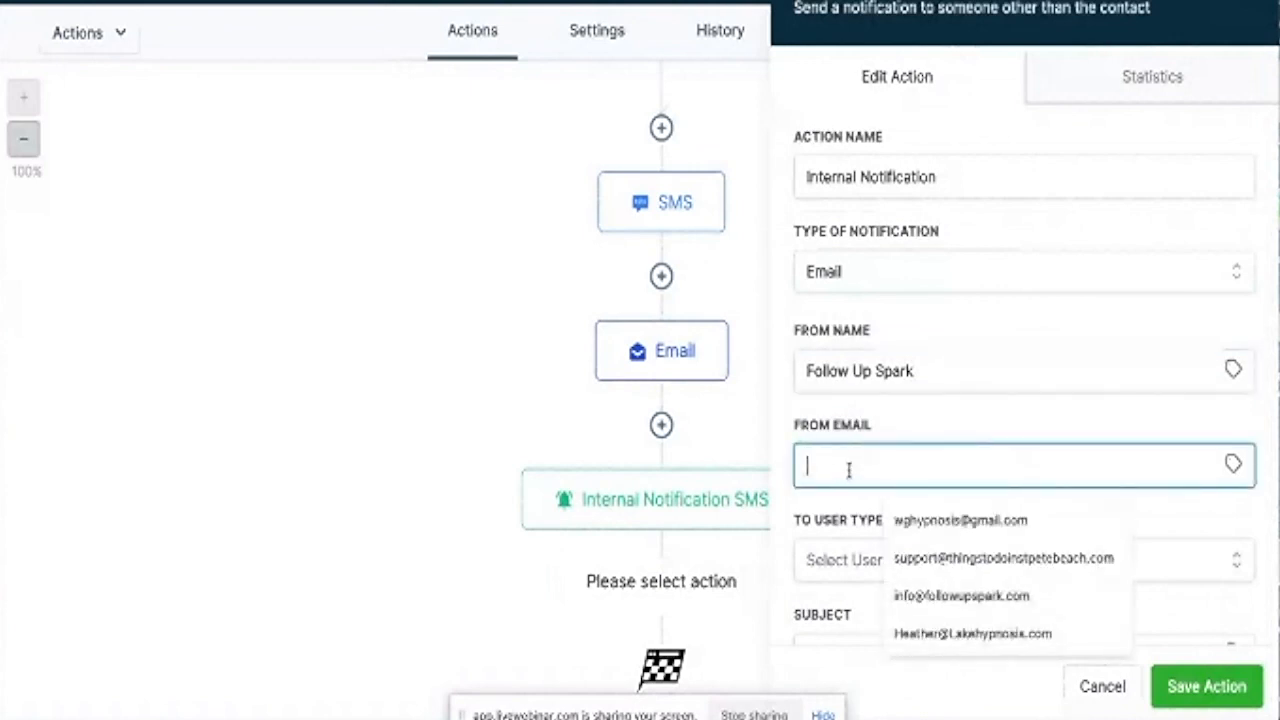
pyautogui.click(922, 596)
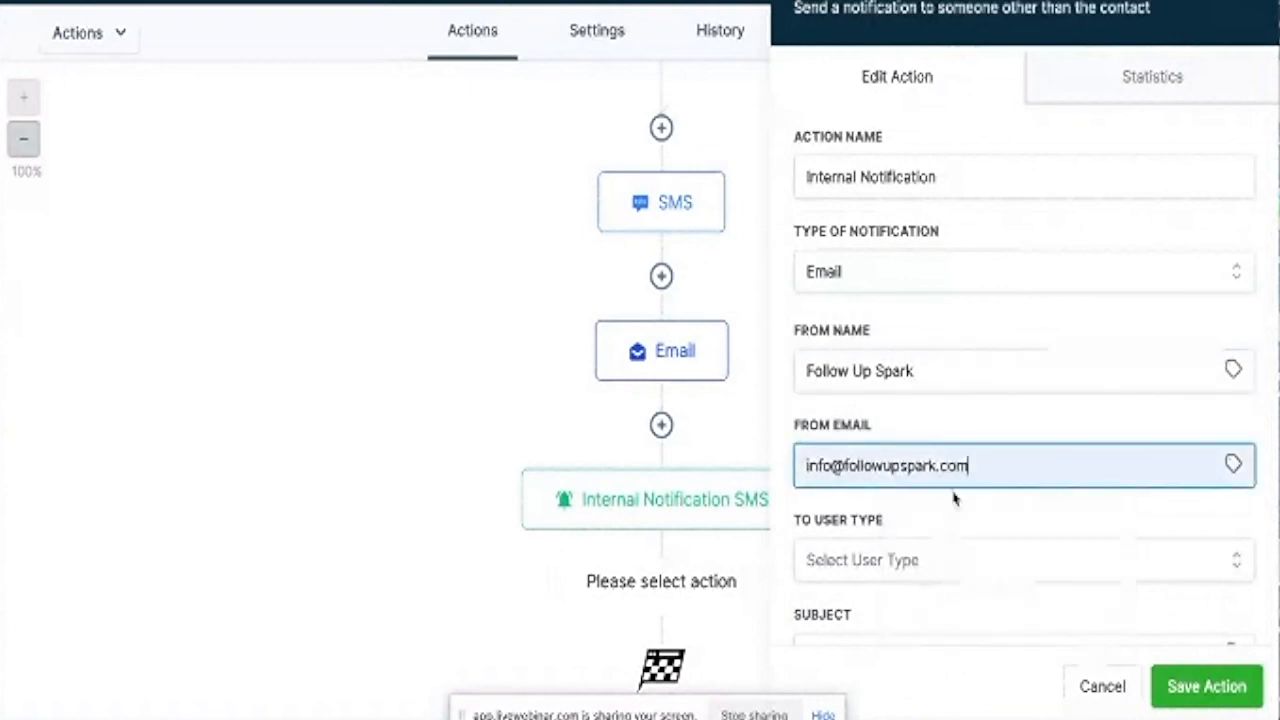
pyautogui.scroll(-2, 957, 494)
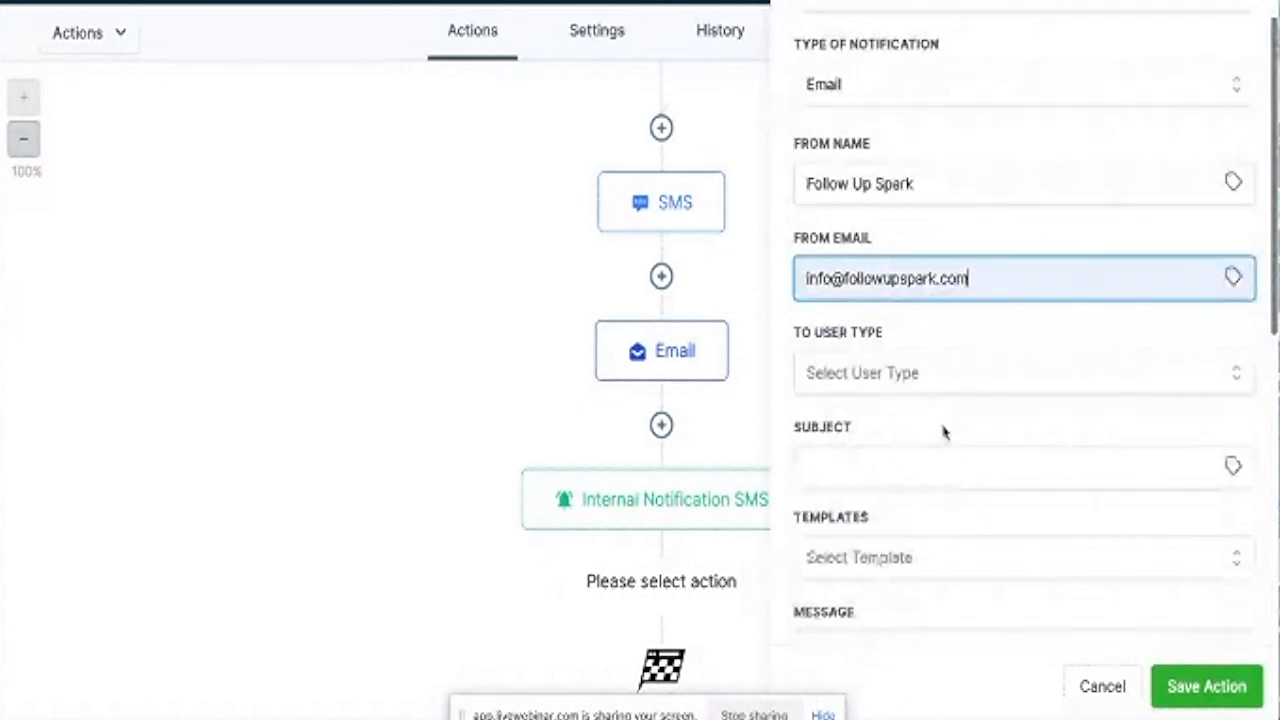
pyautogui.click(930, 386)
pyautogui.click(840, 432)
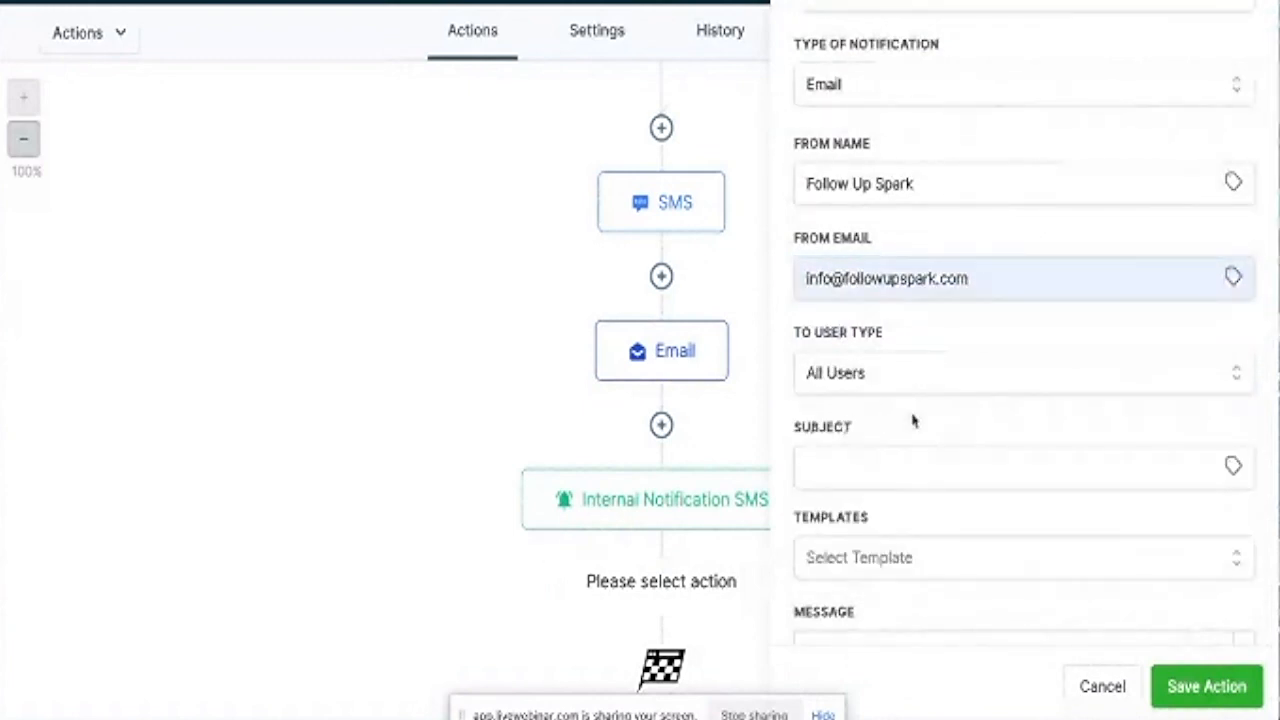
# Enter the email subject 'Screening Form Submission Received'.
pyautogui.scroll(-1, 913, 421)
pyautogui.scroll(-1, 913, 421)
pyautogui.click(843, 323)
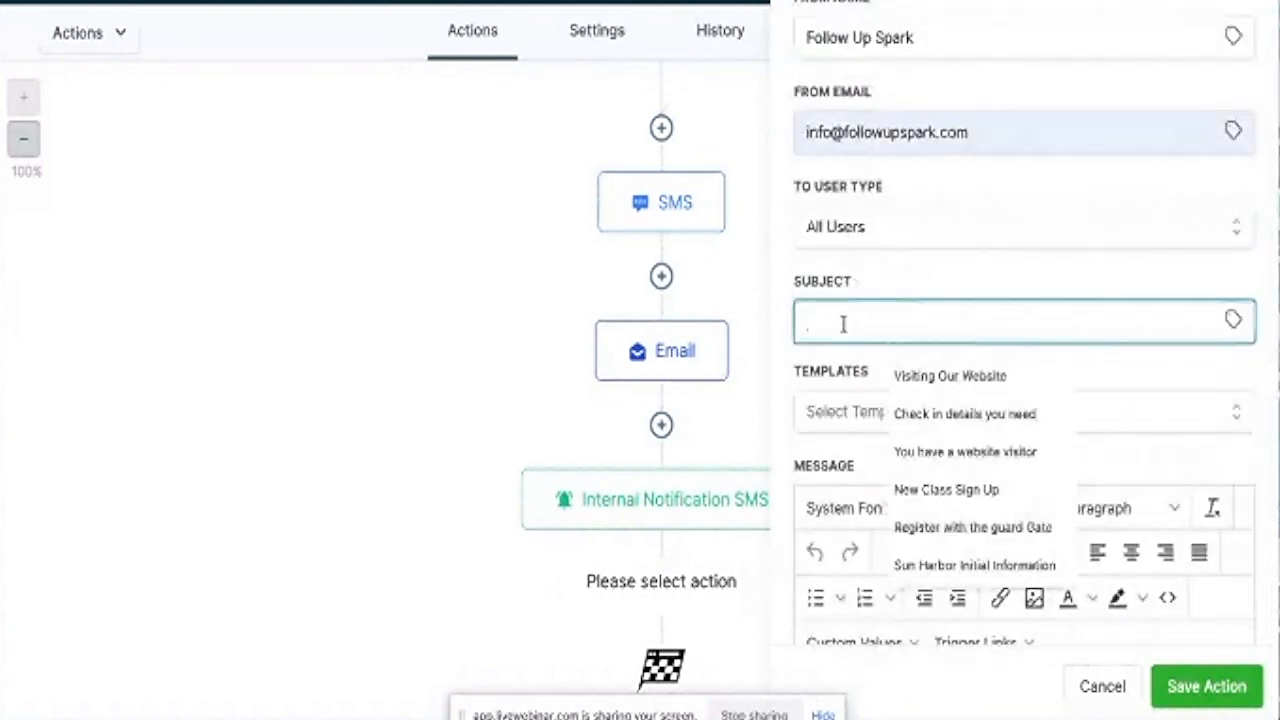
pyautogui.write('W')
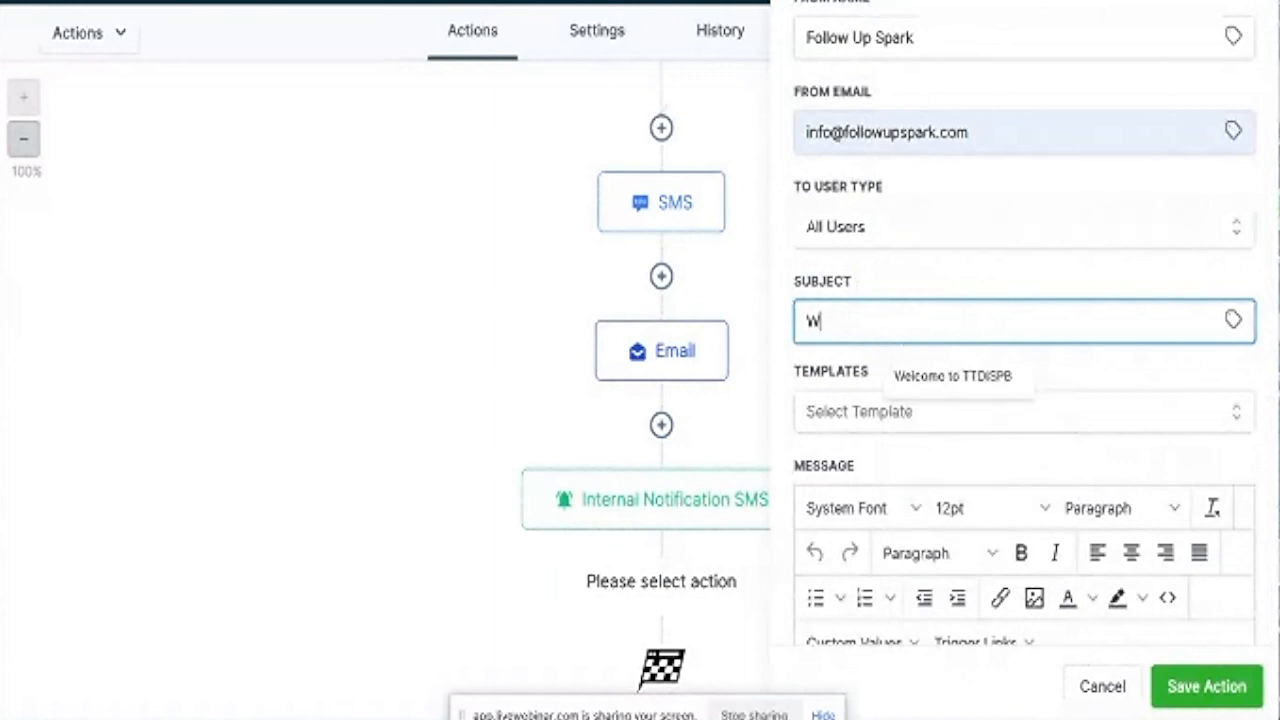
pyautogui.press('BackSpace')
pyautogui.write('Scre')
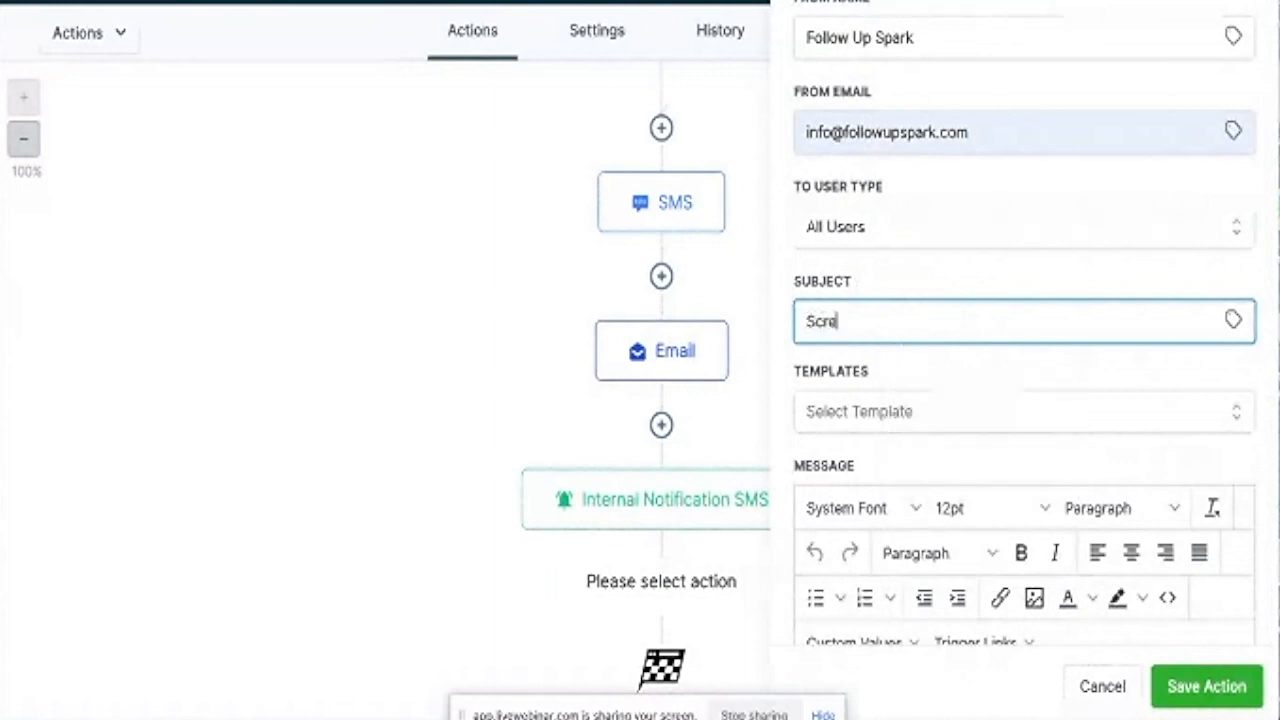
pyautogui.write('ening fo')
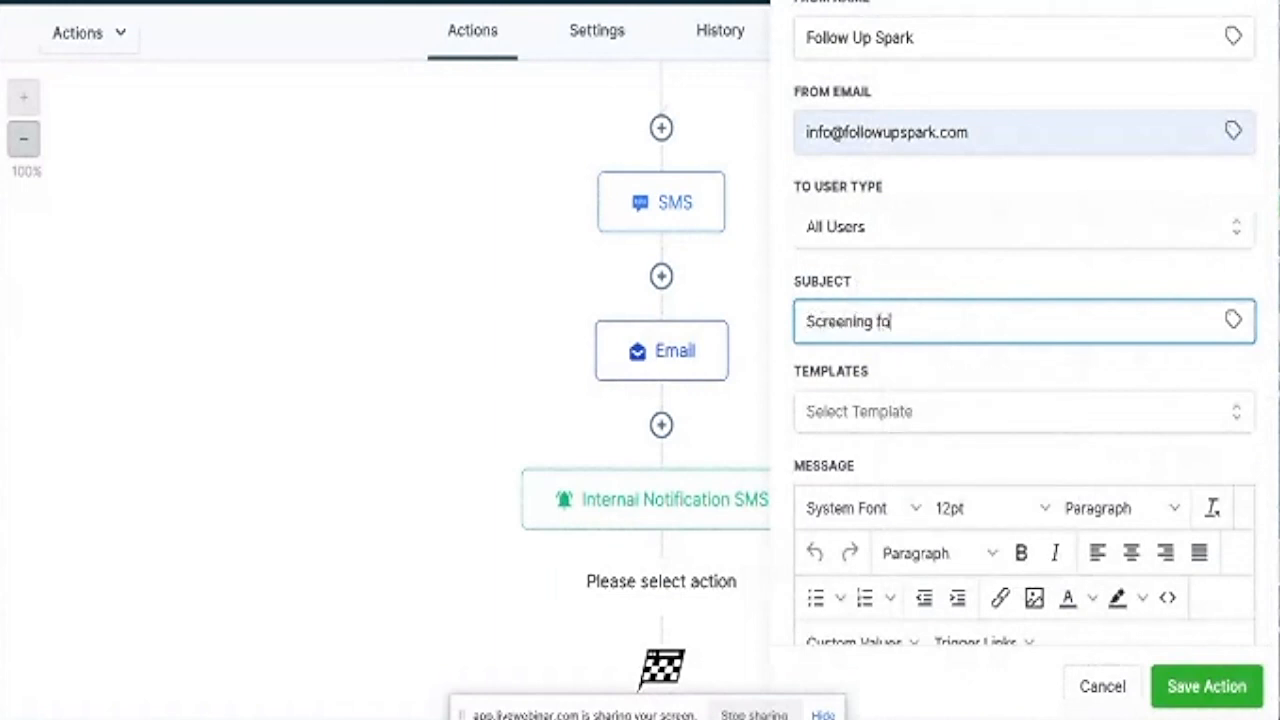
pyautogui.write('rm subm')
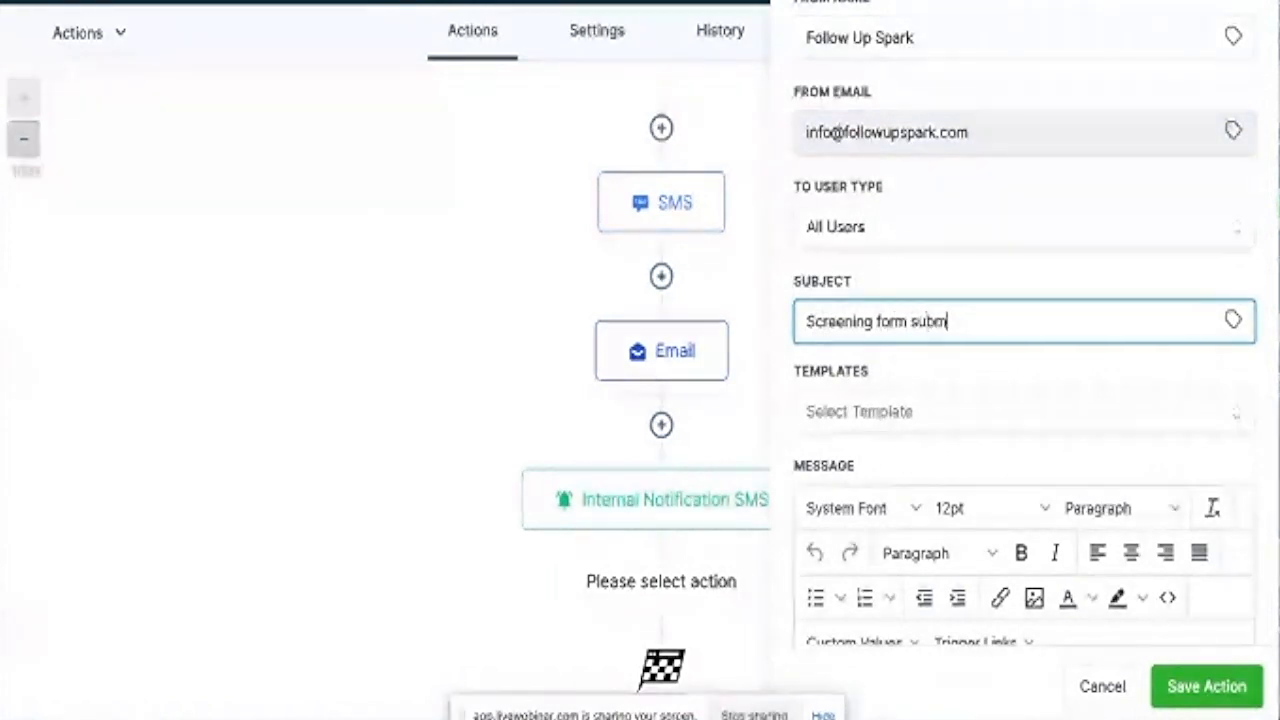
pyautogui.write('ission')
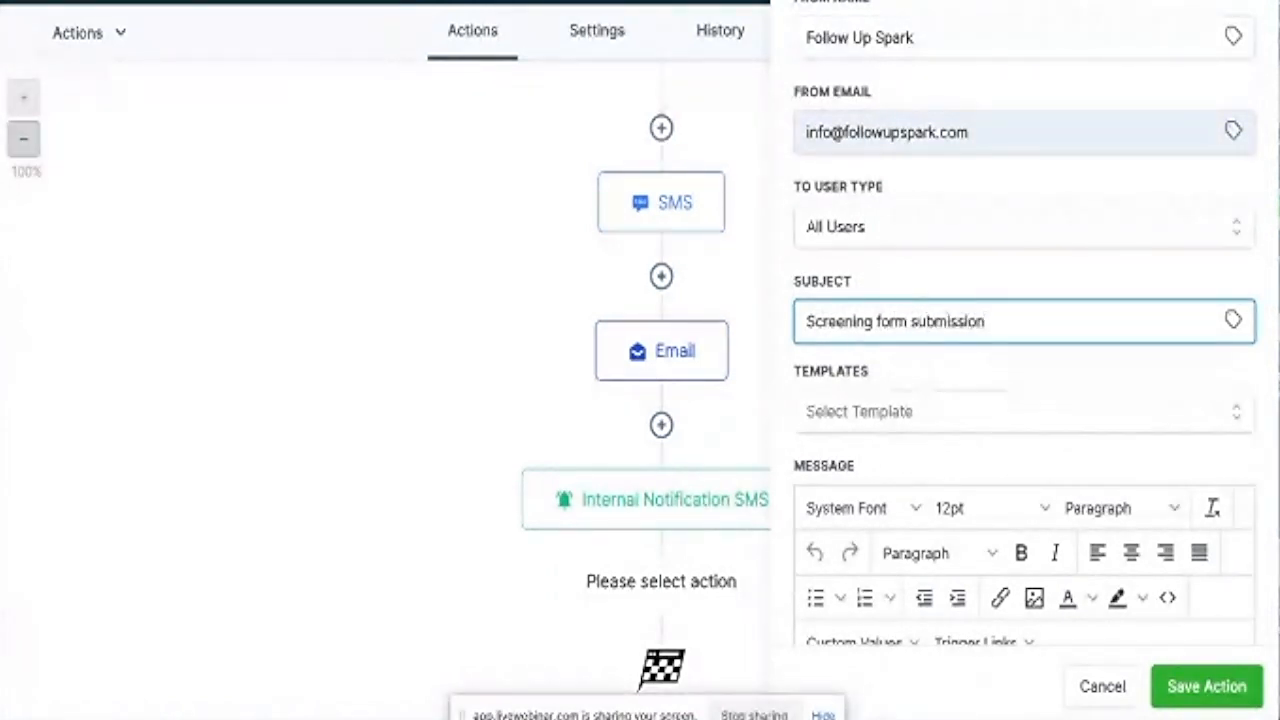
pyautogui.write(' received')
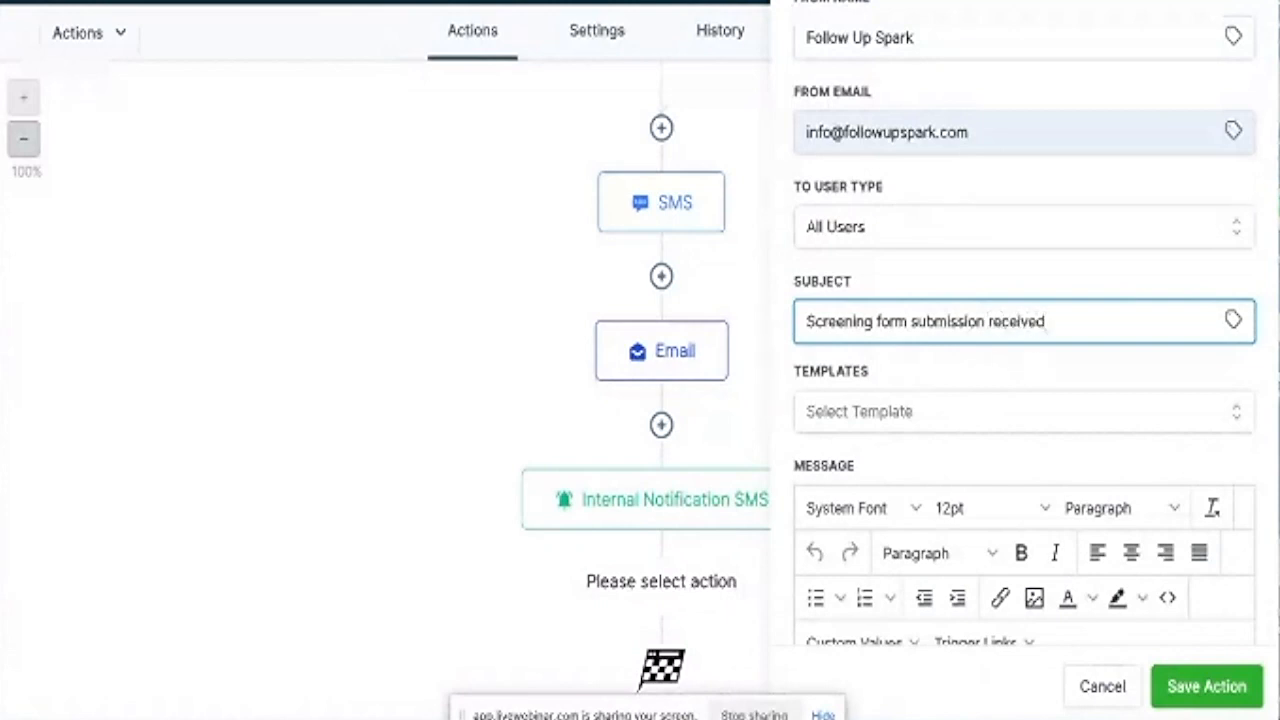
pyautogui.click(880, 320)
pyautogui.press('BackSpace')
pyautogui.write('F')
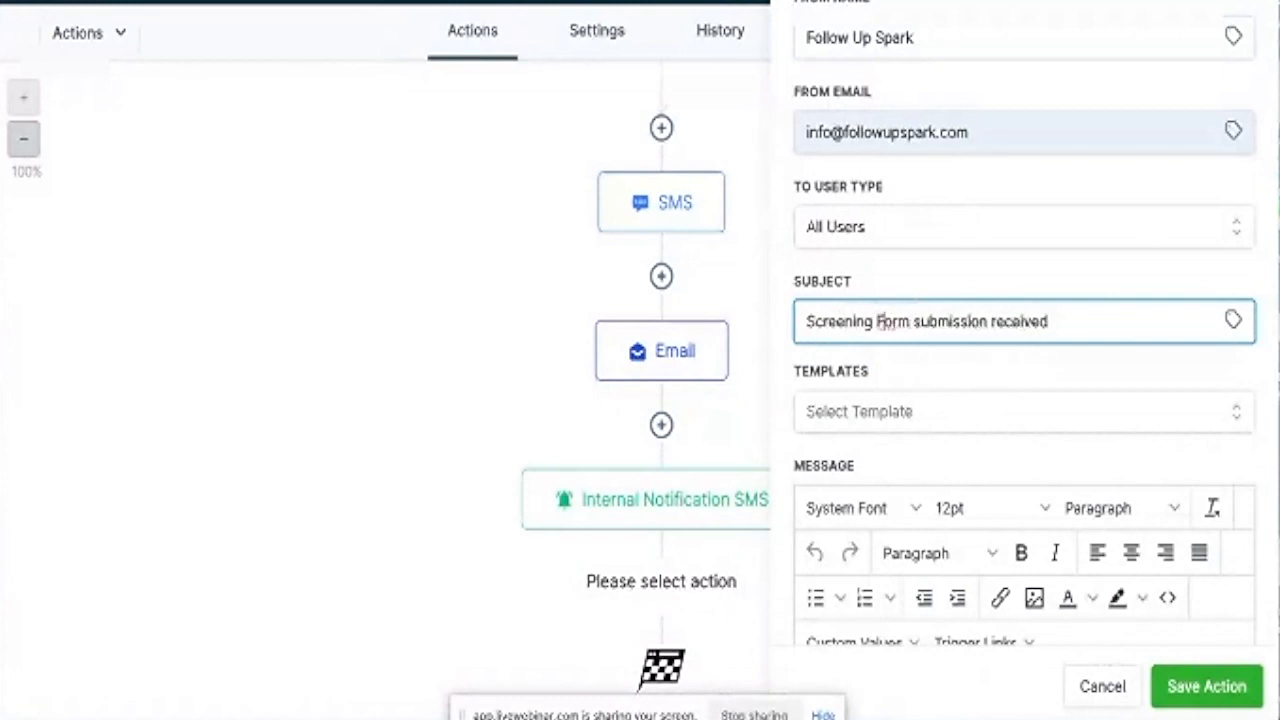
pyautogui.click(920, 320)
pyautogui.press('BackSpace')
pyautogui.write('S')
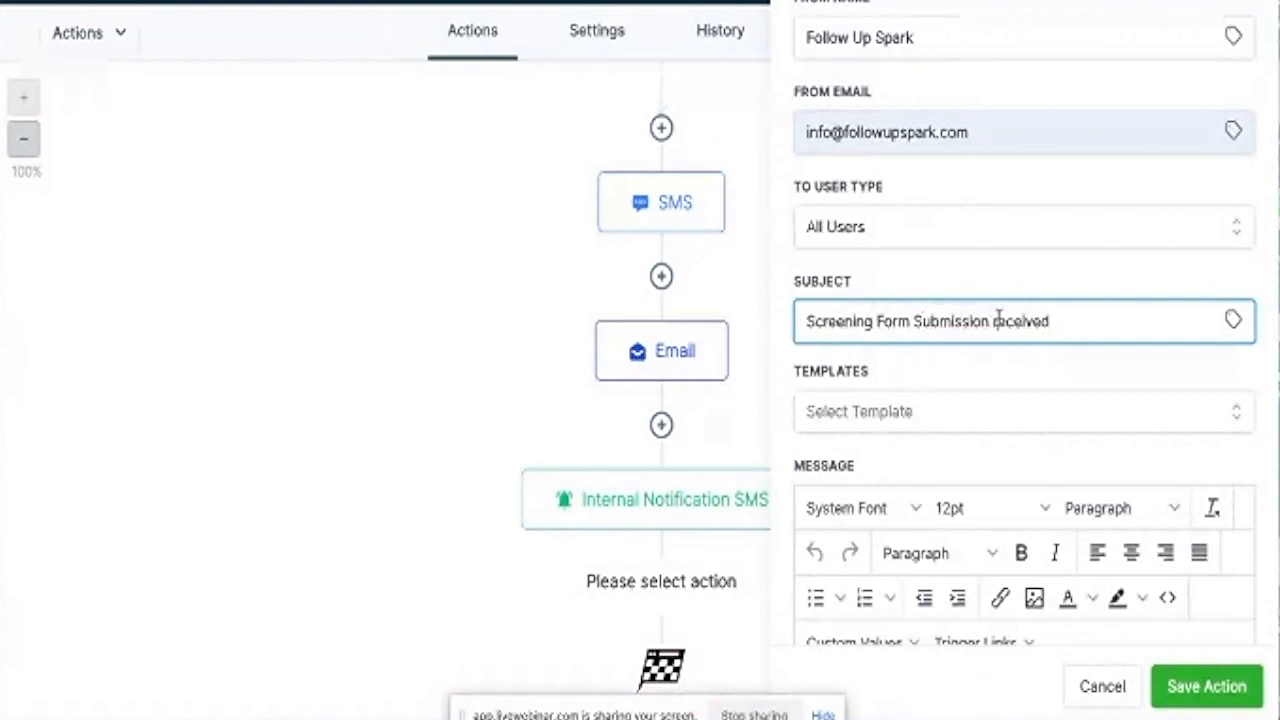
pyautogui.click(998, 320)
pyautogui.press('BackSpace')
pyautogui.write('R')
# Paste the copied message with contact placeholders into the body and save the email action.
pyautogui.scroll(-3, 843, 385)
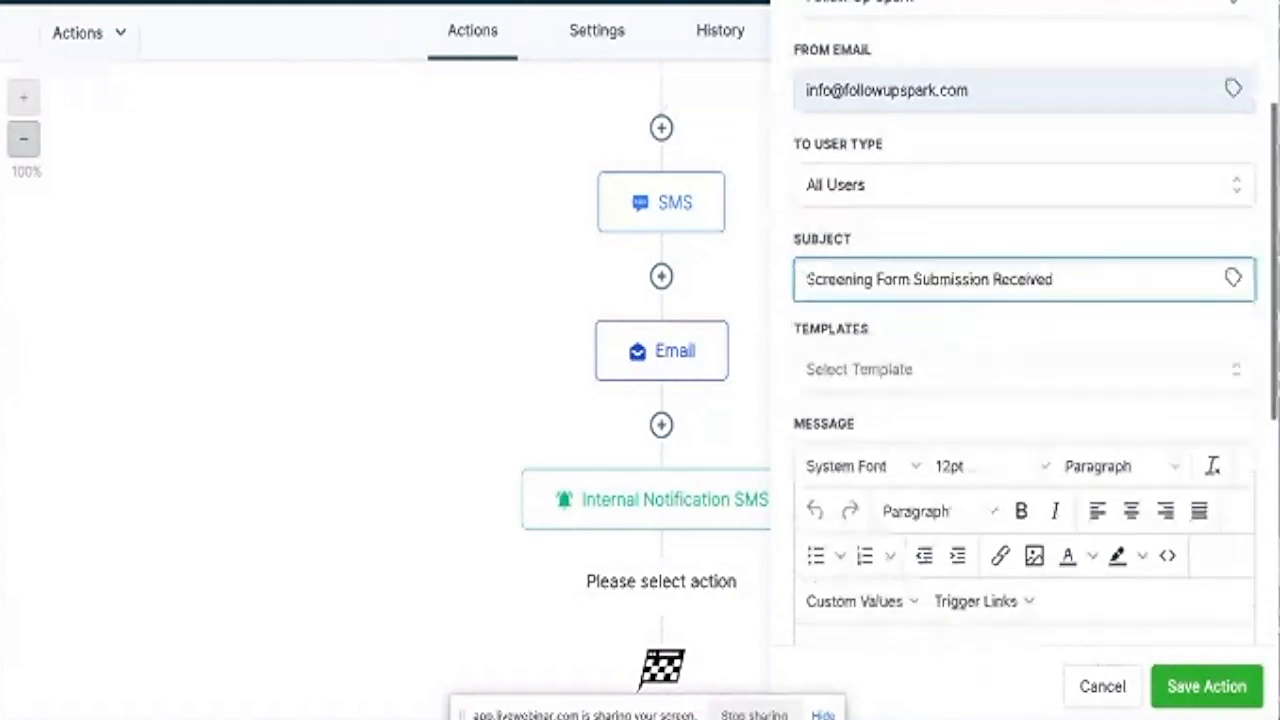
pyautogui.click(843, 385)
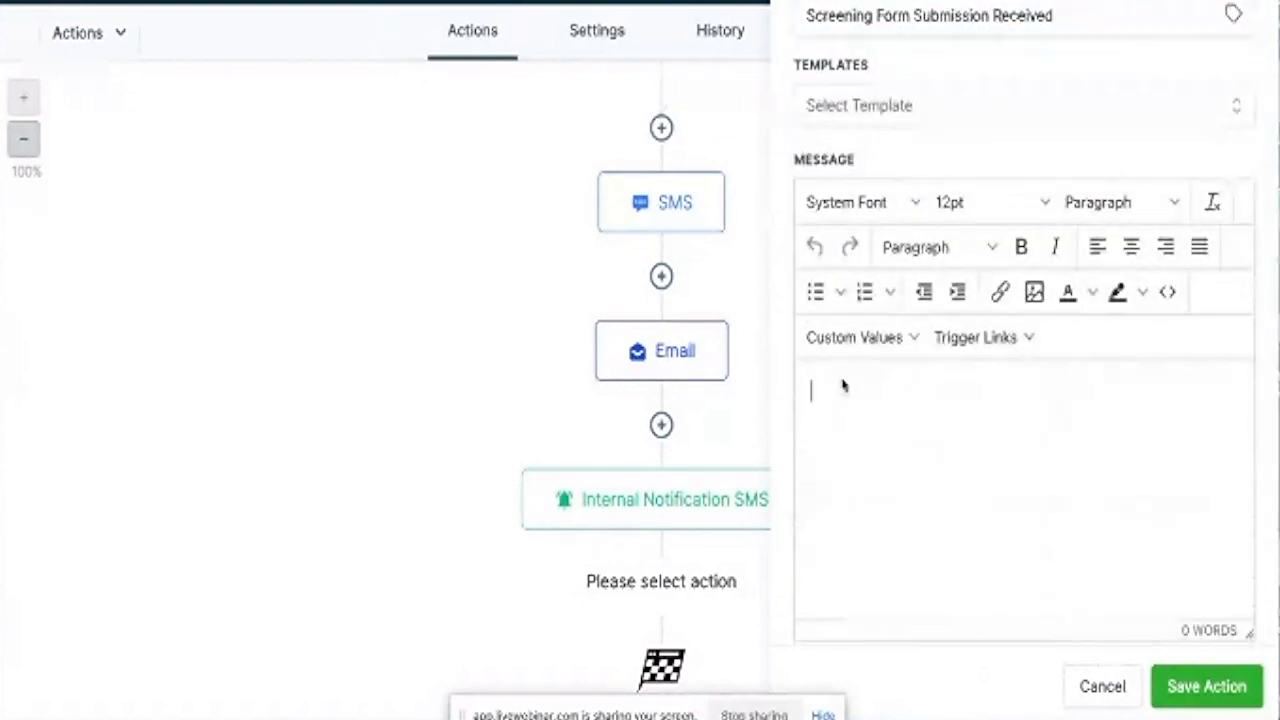
pyautogui.write('Hey Clinton, You have just received a weight loss screening form submission from {{contact.name}} with an email address of {{contact.email}} and phone number of {{contact.phone}}. Check your forms submission area for full details, Regards Follow Up Spark')
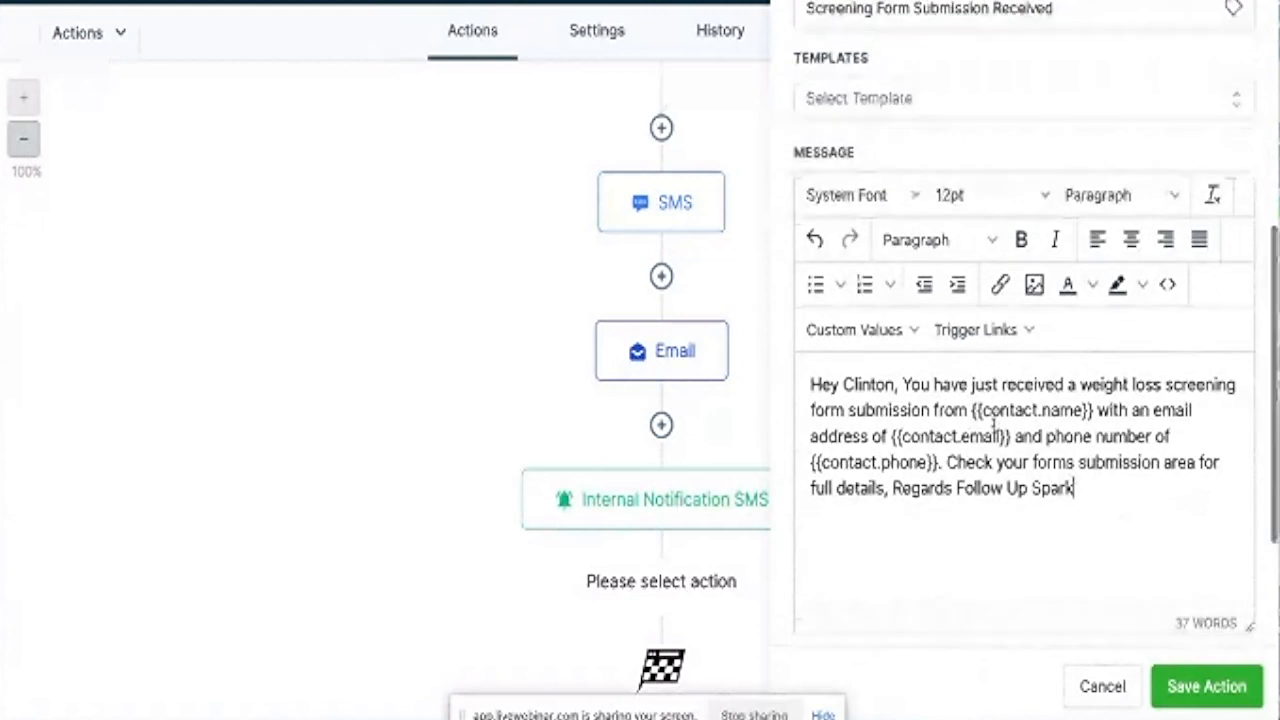
pyautogui.scroll(1, 994, 425)
pyautogui.scroll(-3, 994, 425)
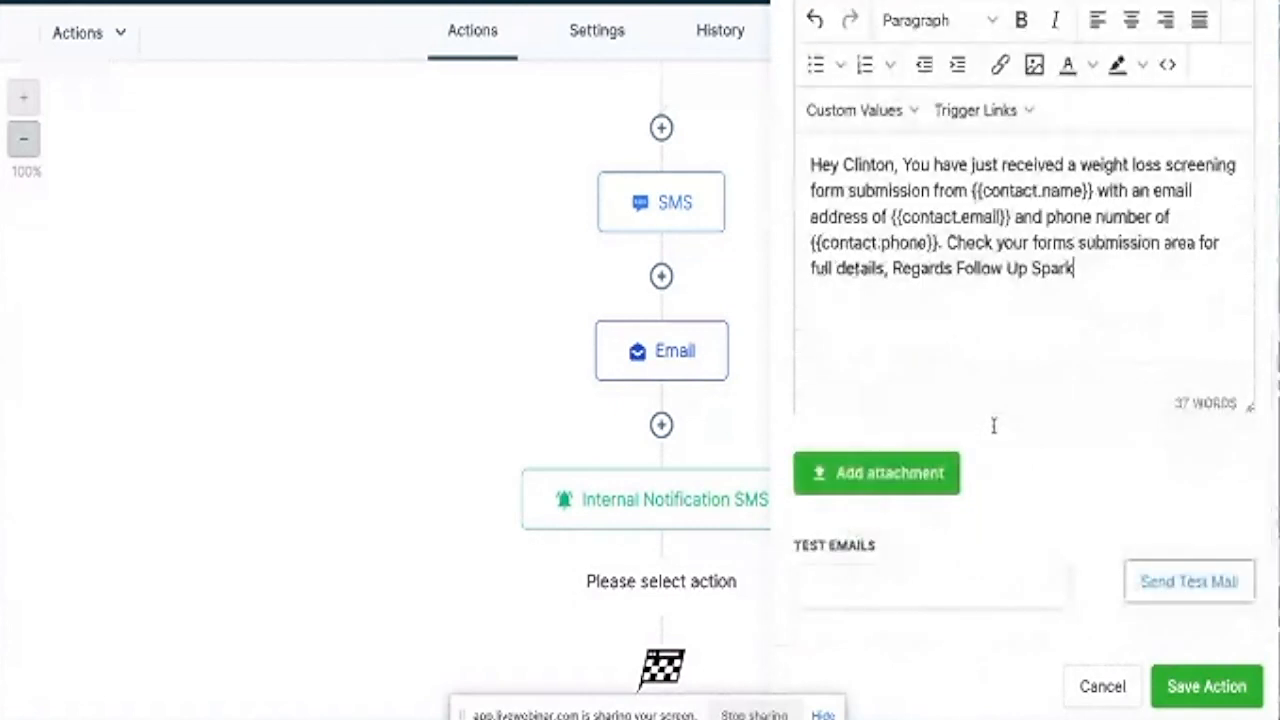
pyautogui.click(1185, 688)
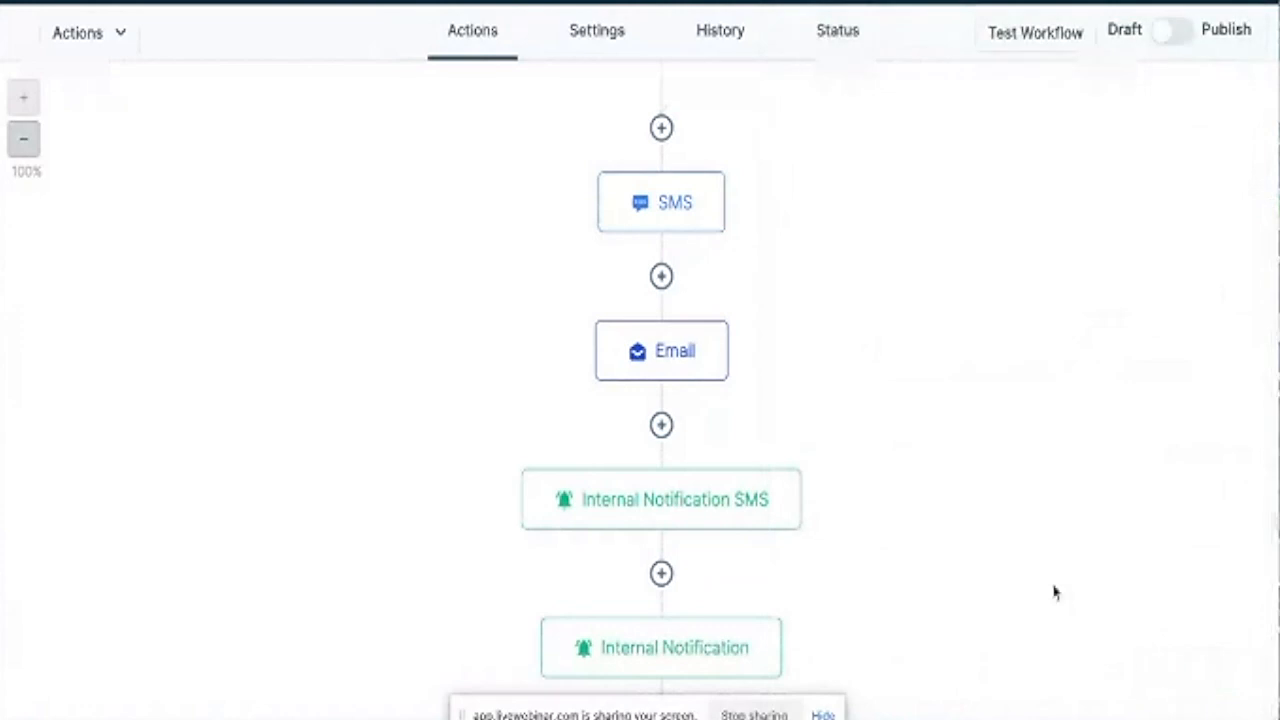
# Scroll through the workflow's steps to review them, then switch it from Draft to Publish.
pyautogui.scroll(-3, 965, 505)
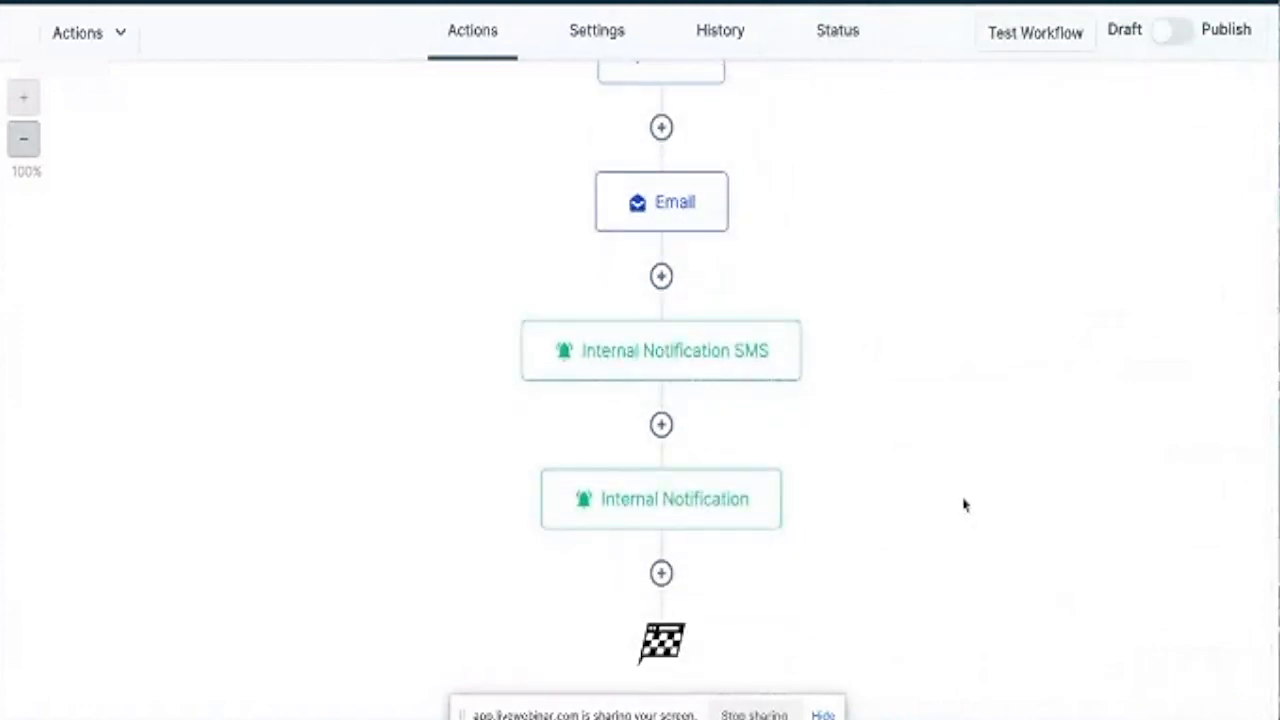
pyautogui.scroll(2, 965, 505)
pyautogui.moveTo(704, 135)
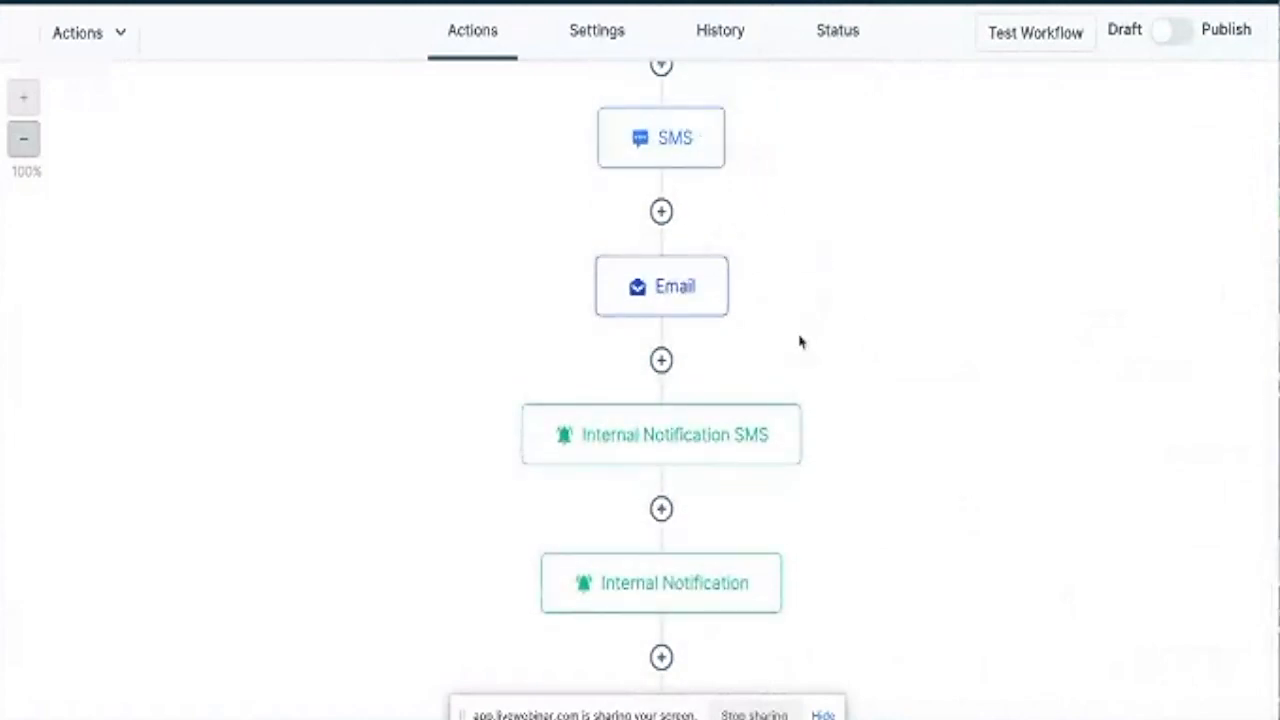
pyautogui.moveTo(766, 450)
pyautogui.scroll(-2, 847, 546)
pyautogui.scroll(8, 847, 548)
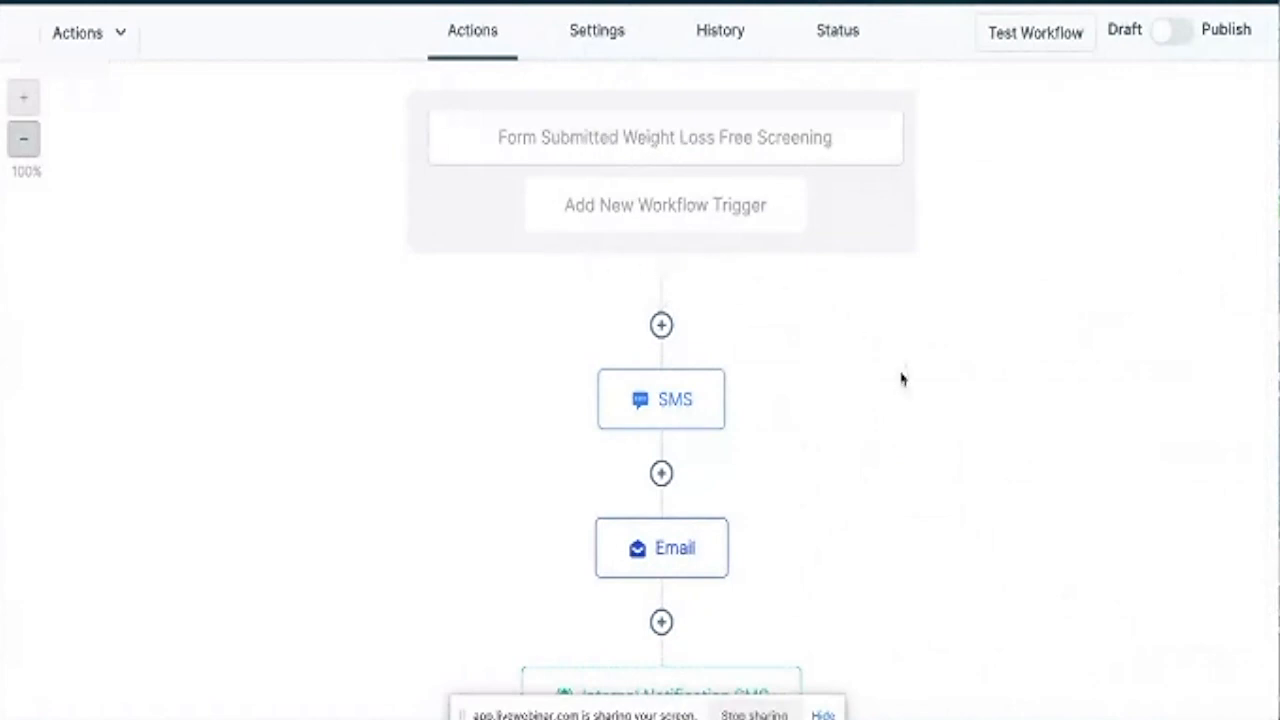
pyautogui.scroll(-4, 869, 386)
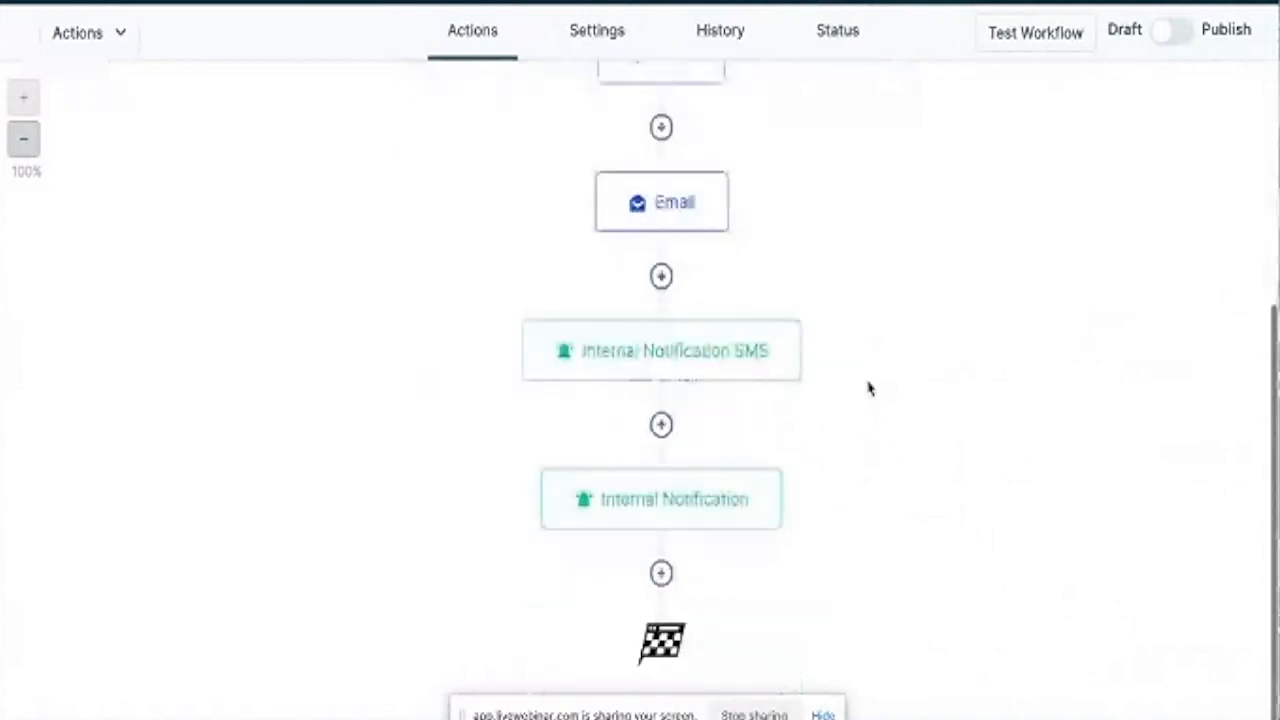
pyautogui.scroll(4, 869, 386)
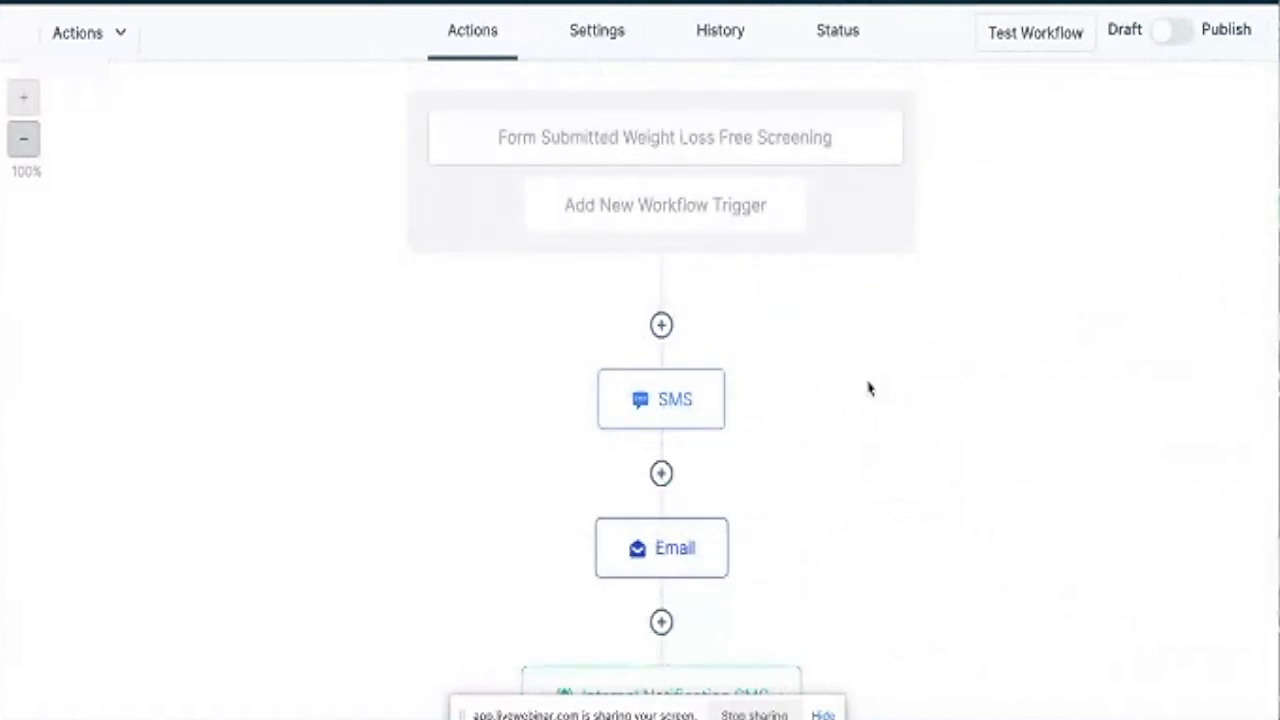
pyautogui.scroll(-4, 869, 386)
pyautogui.scroll(4, 883, 288)
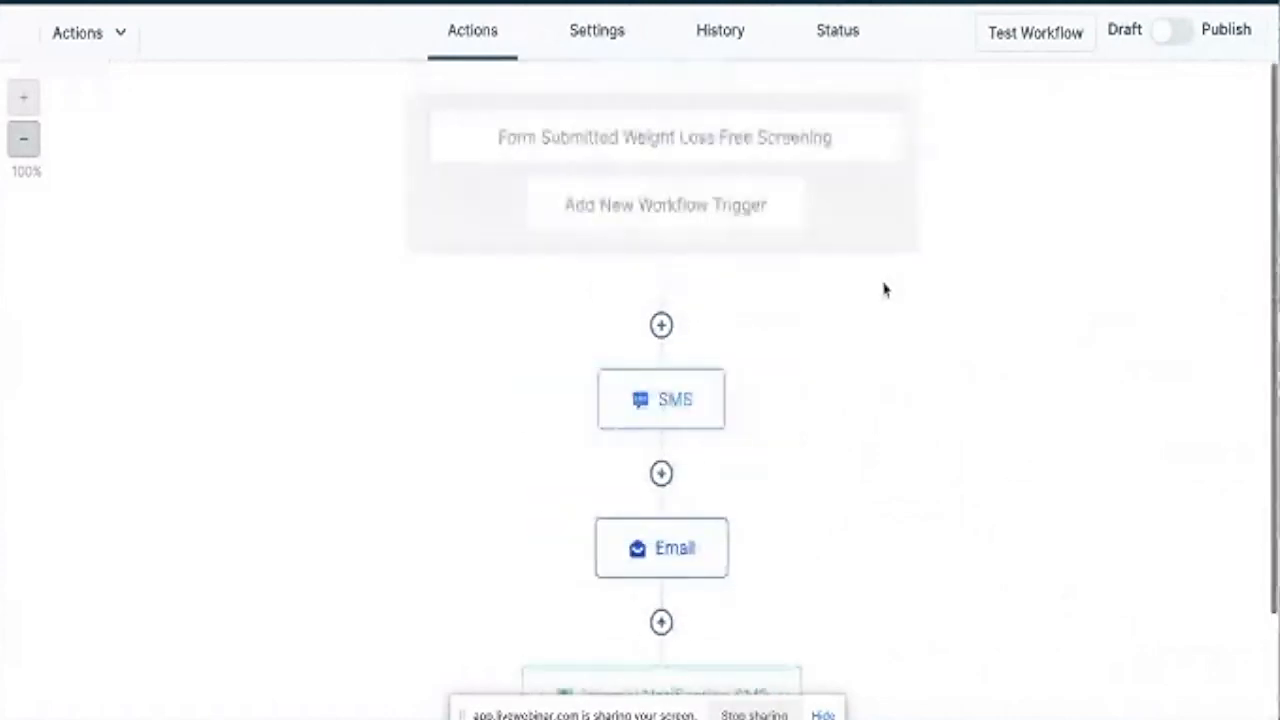
pyautogui.click(1178, 36)
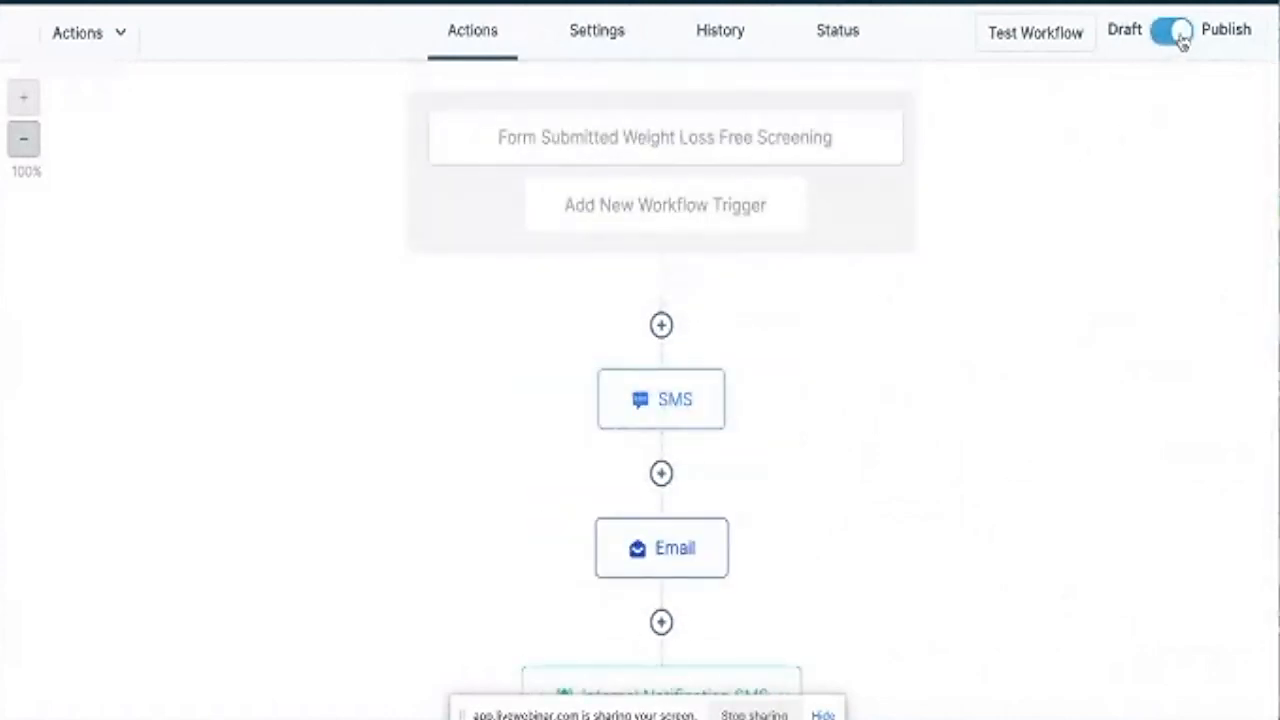